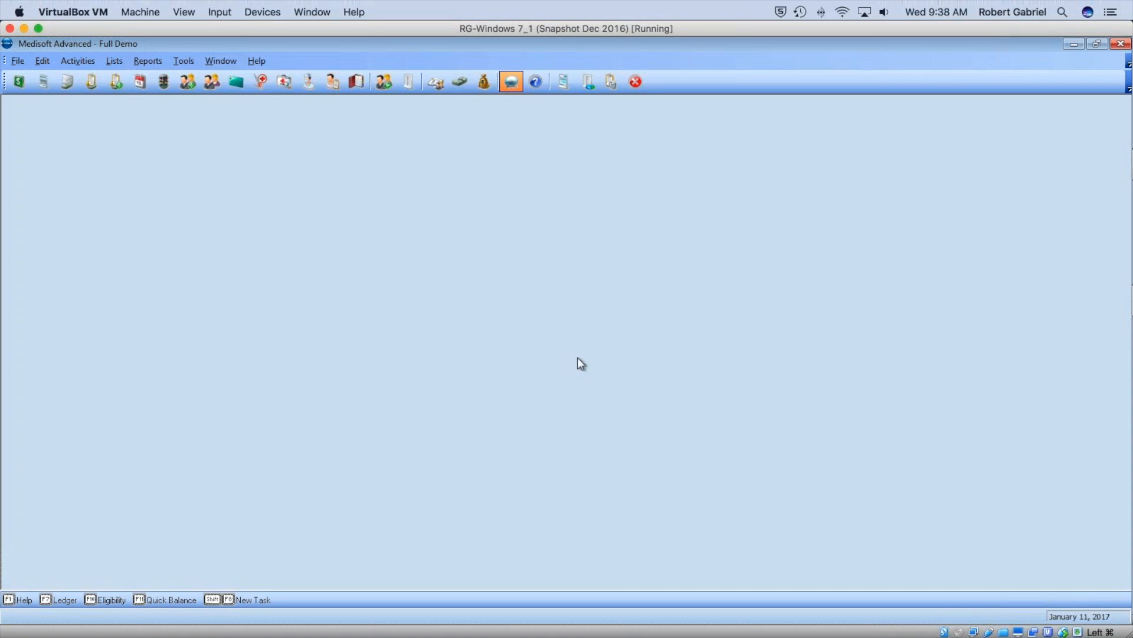
# Preview the Practice Analysis report for all codes and review its page-2 totals.
pyautogui.click(144, 59)
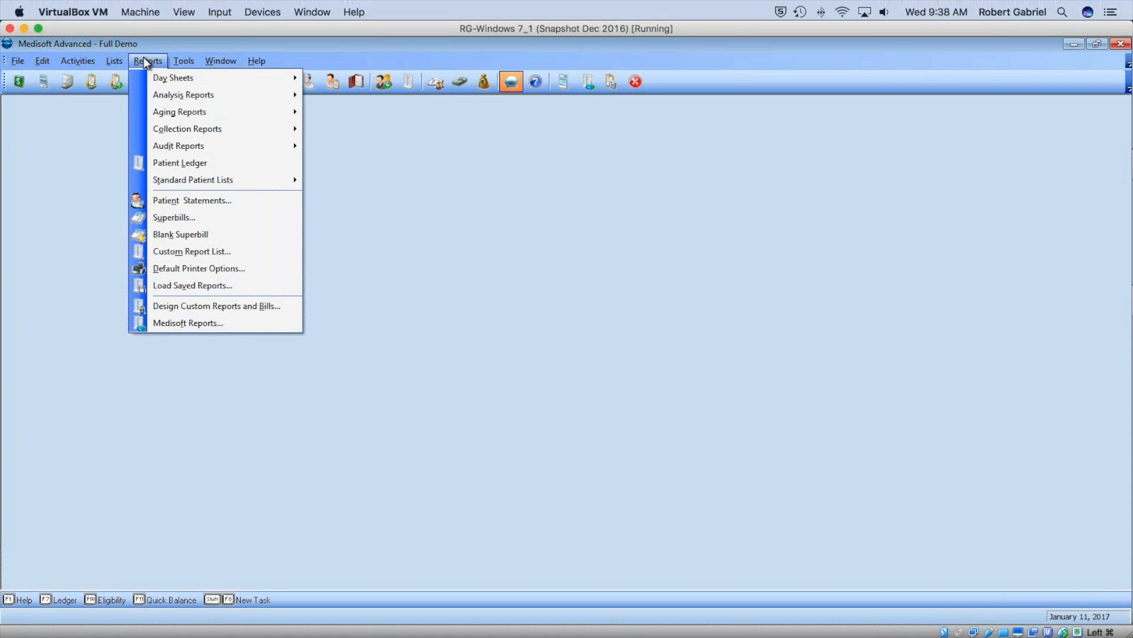
pyautogui.moveTo(173, 98)
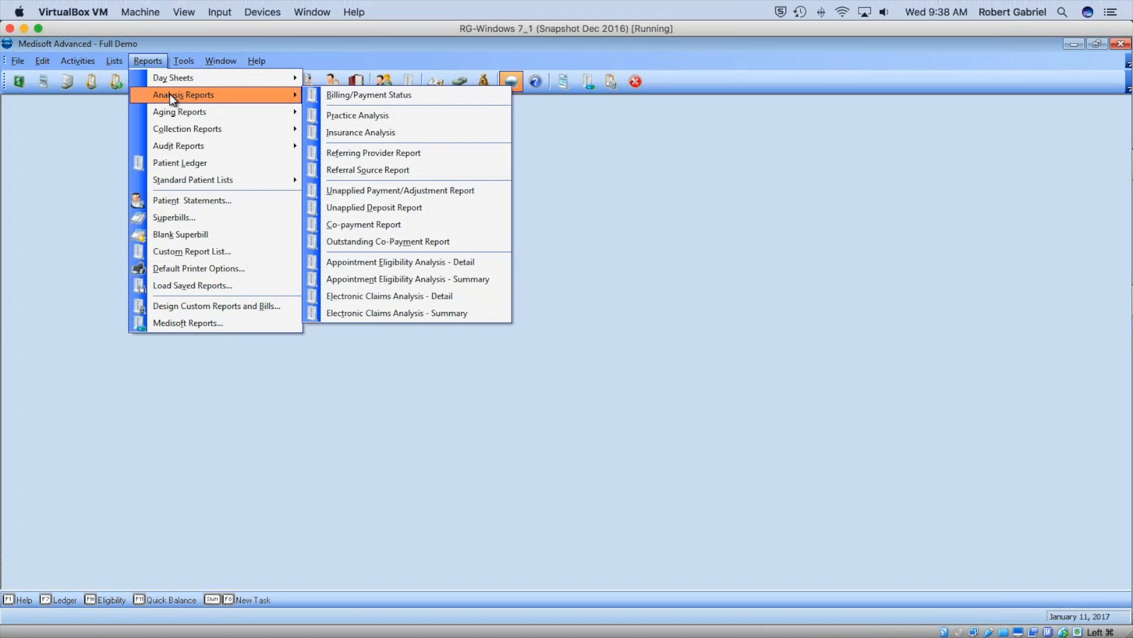
pyautogui.click(378, 122)
pyautogui.click(644, 306)
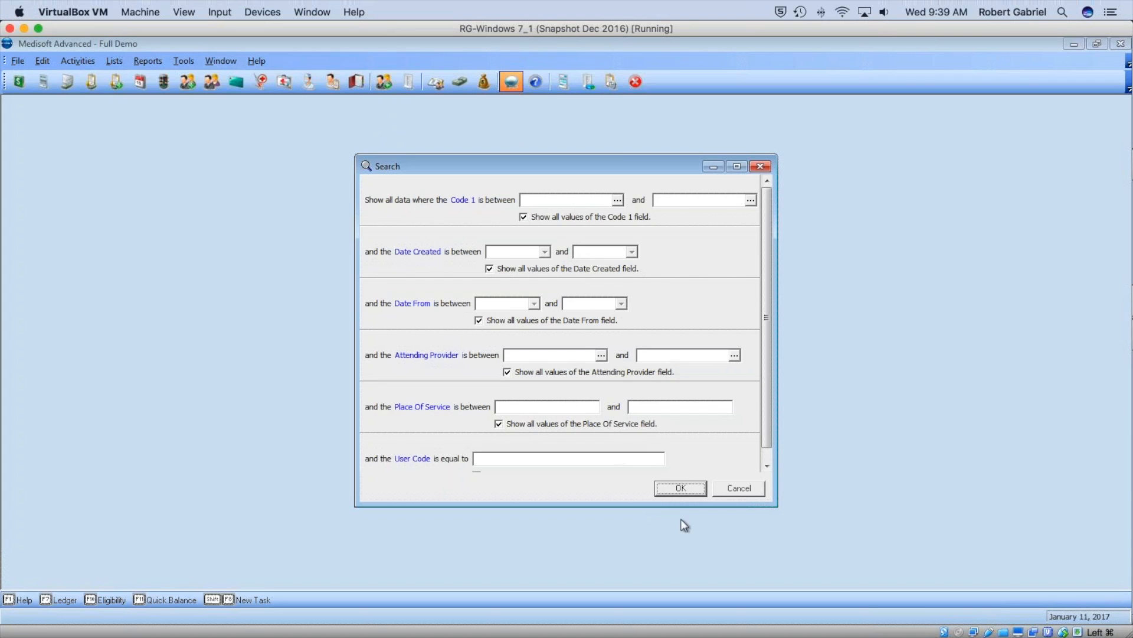
pyautogui.click(680, 489)
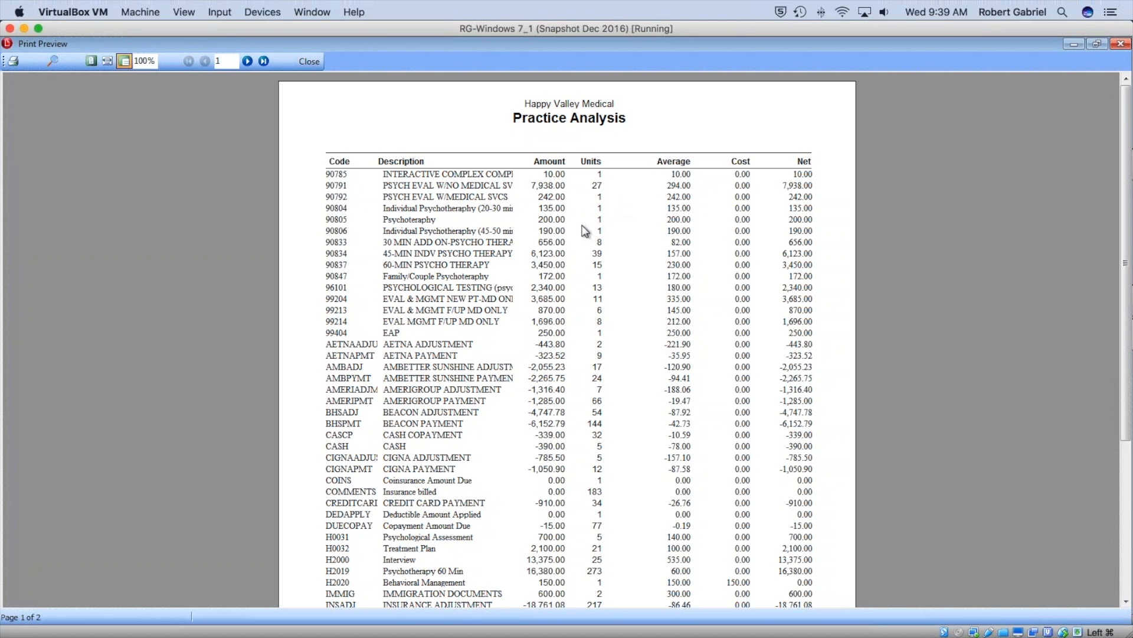
pyautogui.scroll(-10, 584, 232)
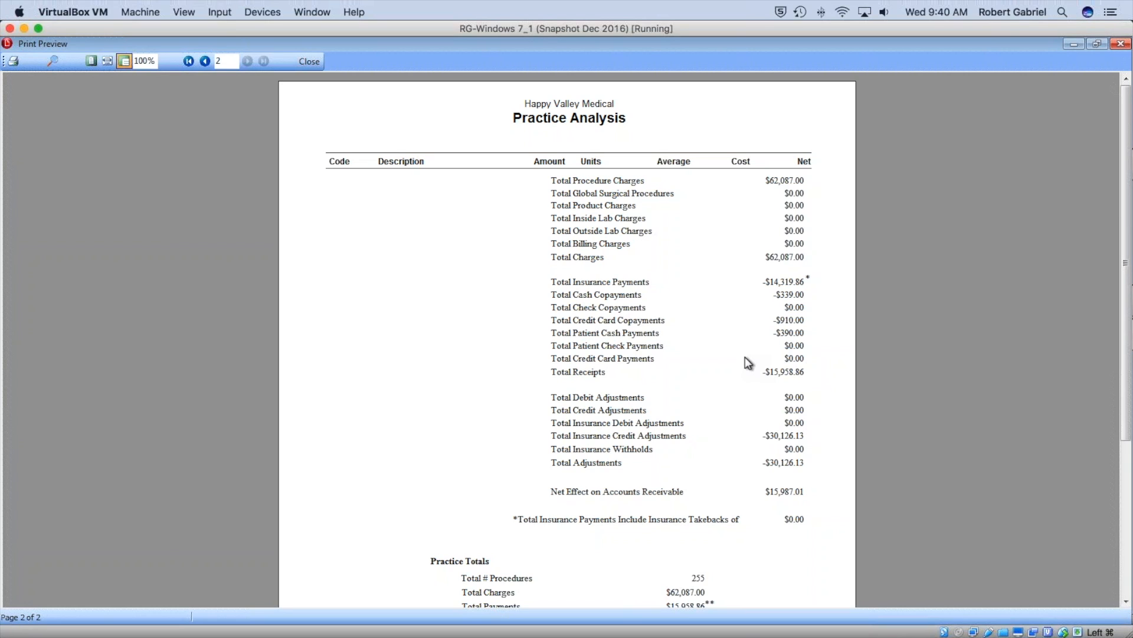
pyautogui.click(310, 61)
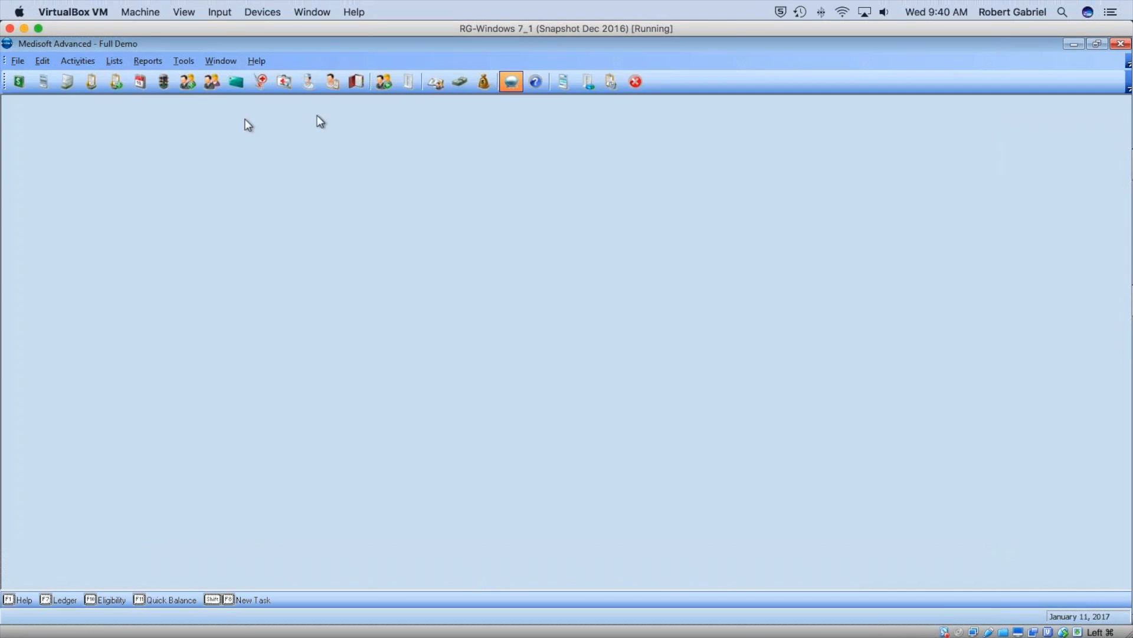
# Preview the Insurance Analysis report with all values, reviewing pages 1 and 2 of carrier figures.
pyautogui.click(148, 61)
pyautogui.moveTo(182, 96)
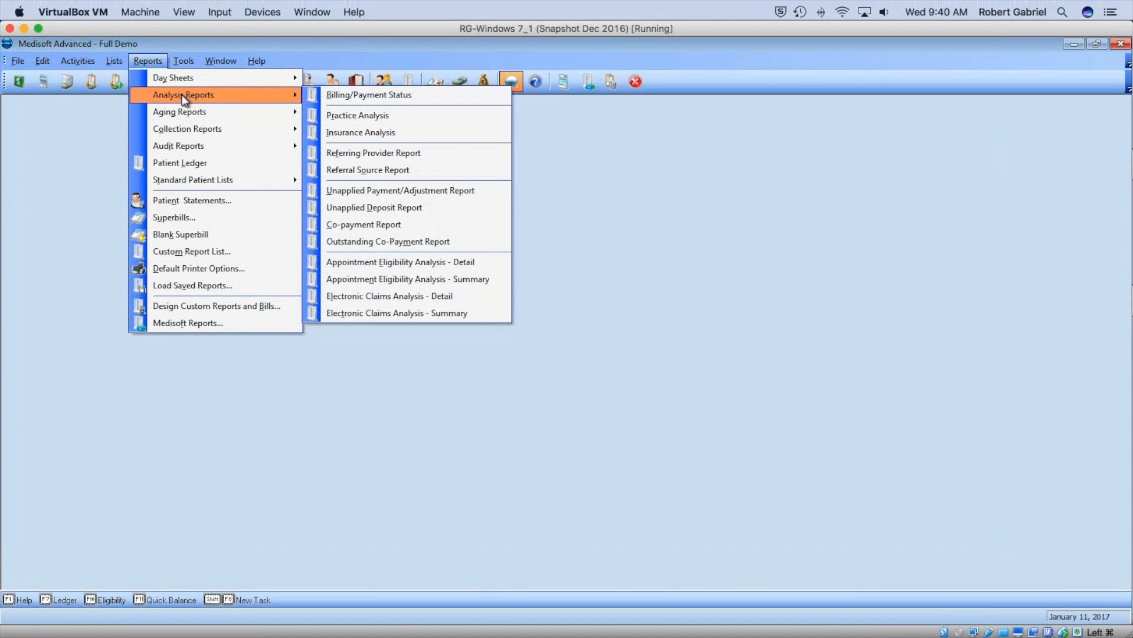
pyautogui.click(424, 135)
pyautogui.click(632, 303)
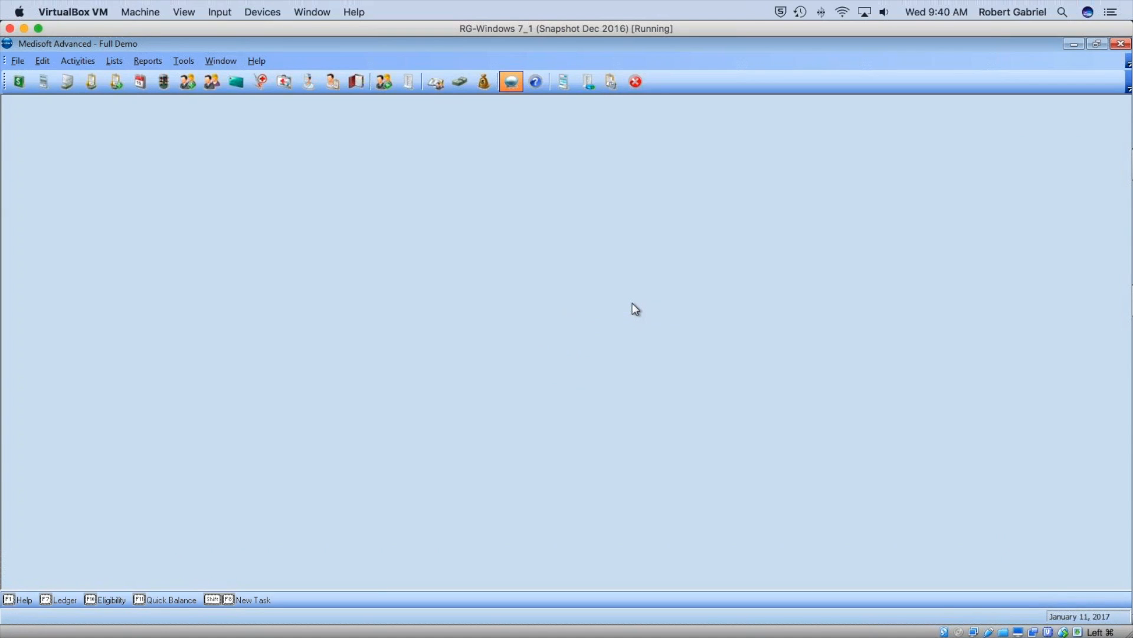
pyautogui.click(694, 372)
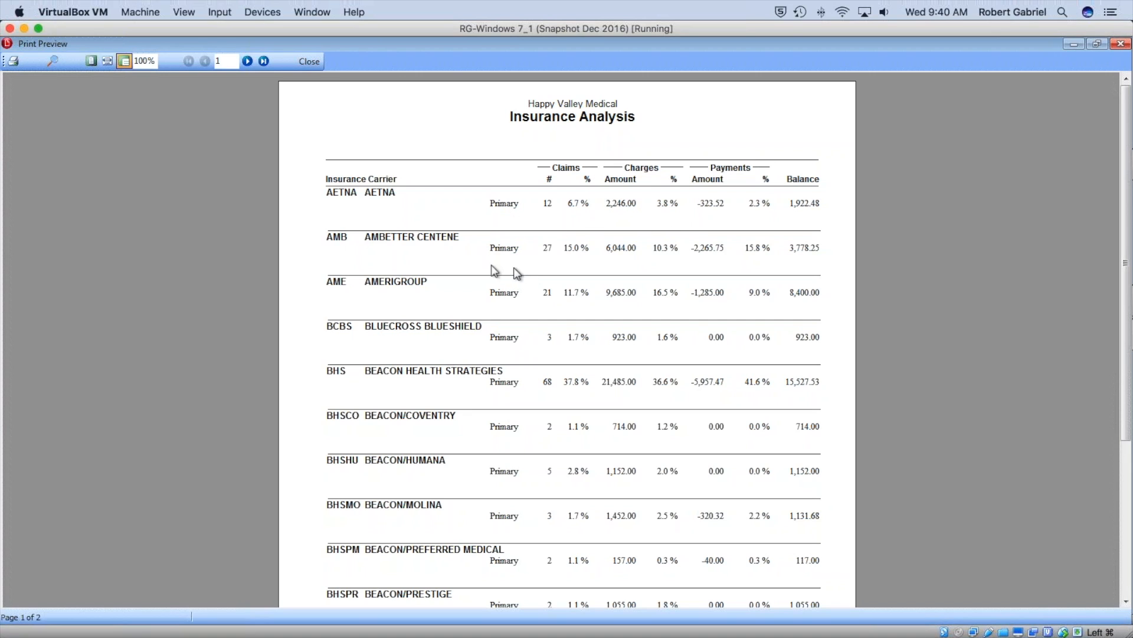
pyautogui.click(247, 62)
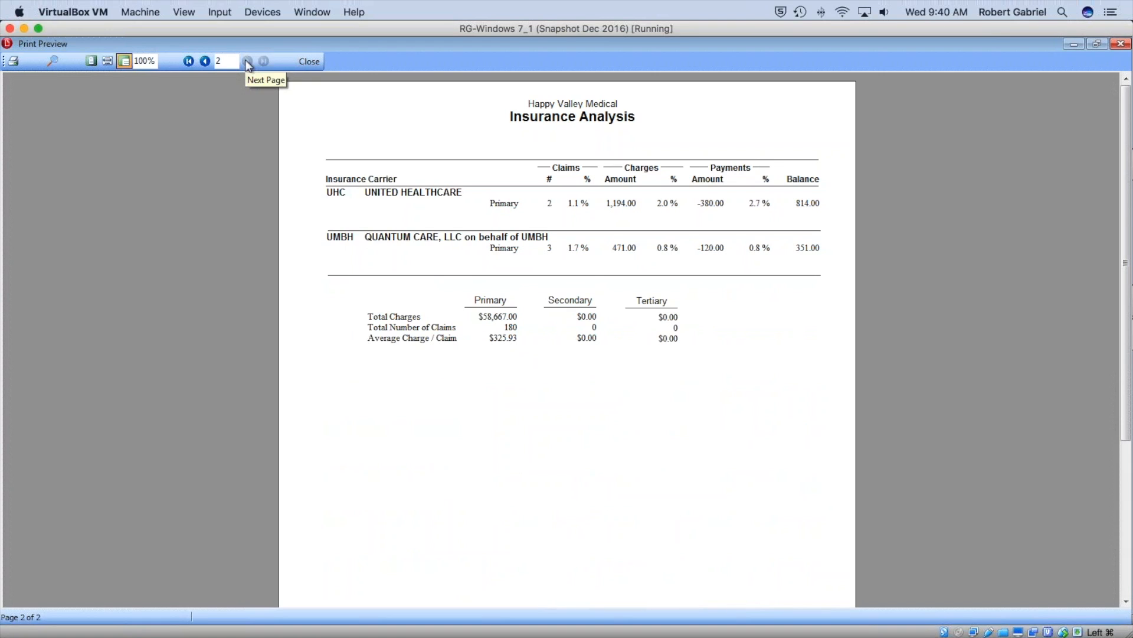
pyautogui.click(203, 61)
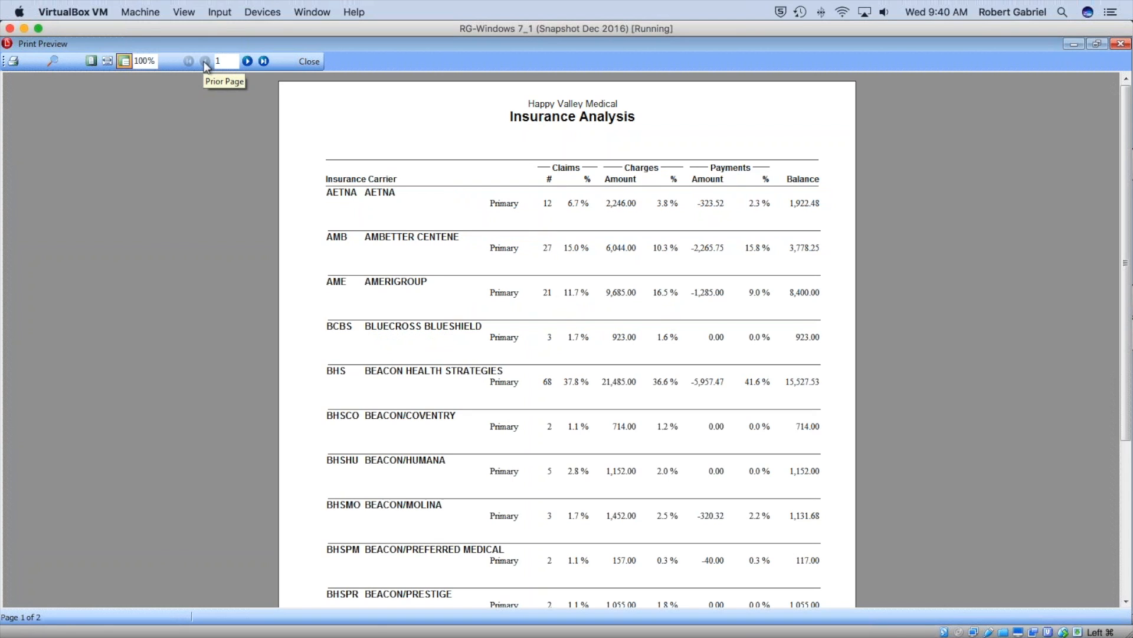
pyautogui.click(313, 66)
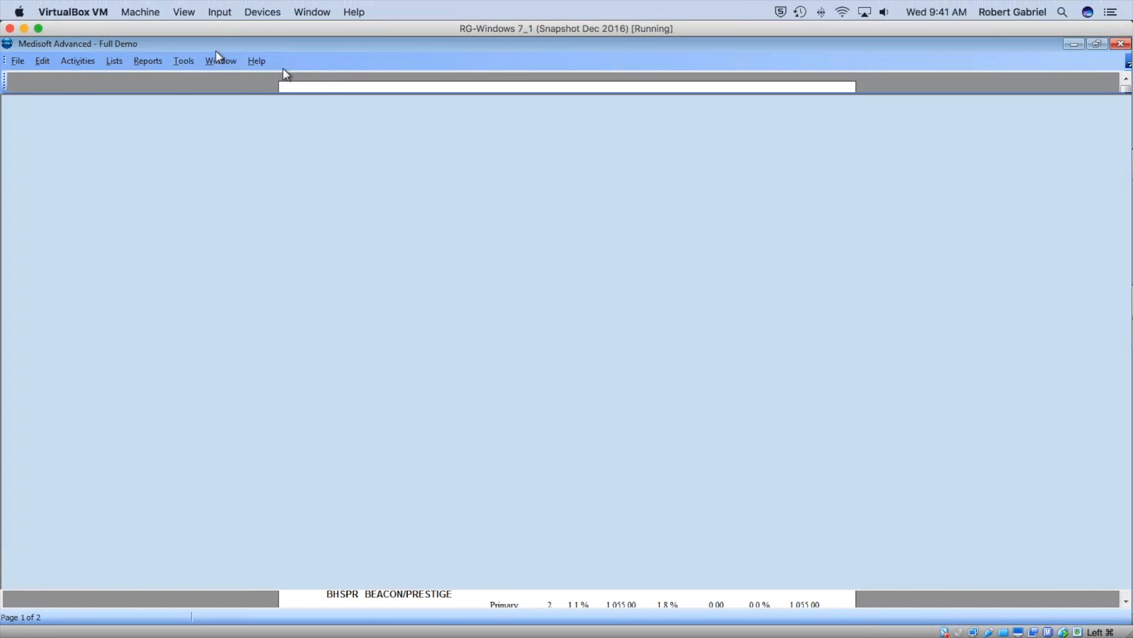
# Preview the Referring Provider Report with all values, confirming it shows No Data Found.
pyautogui.click(148, 60)
pyautogui.moveTo(210, 99)
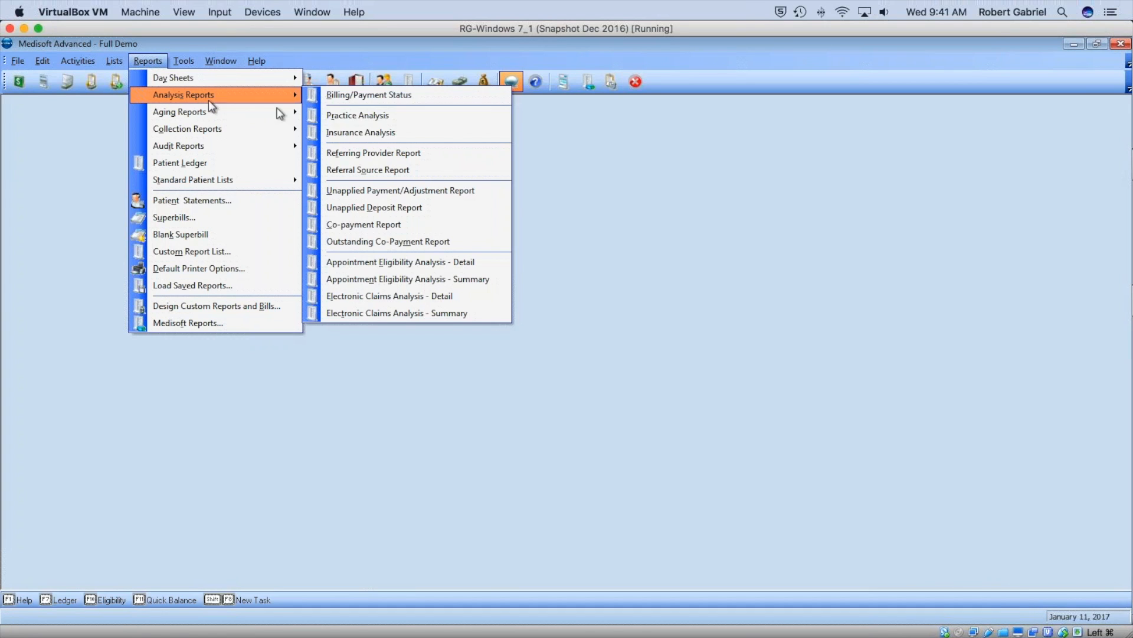
pyautogui.click(405, 153)
pyautogui.click(652, 304)
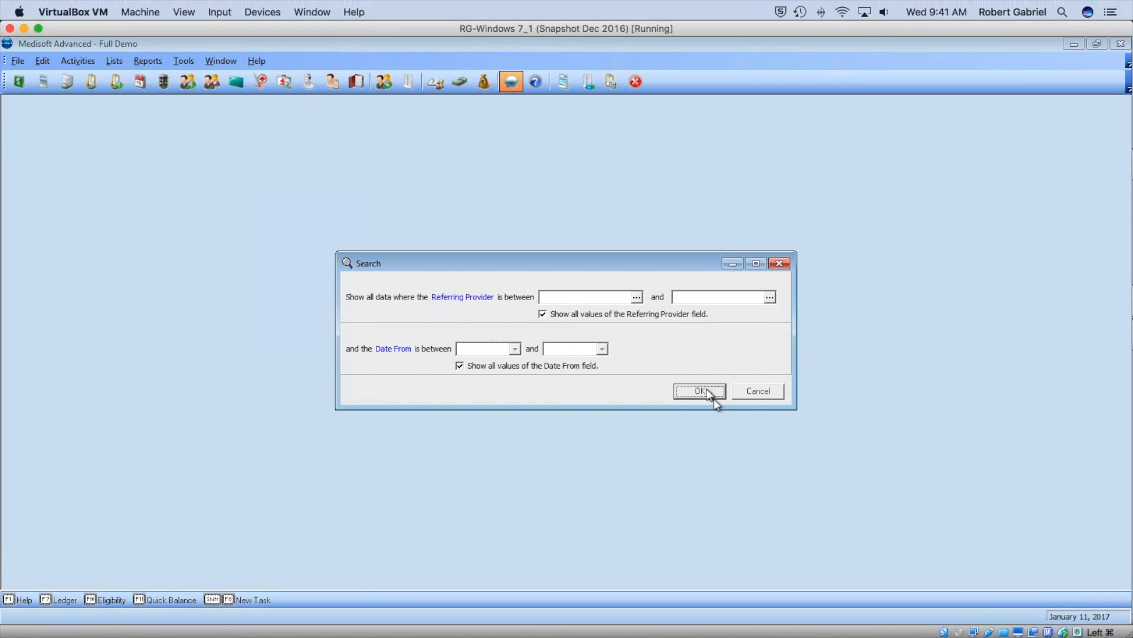
pyautogui.click(699, 390)
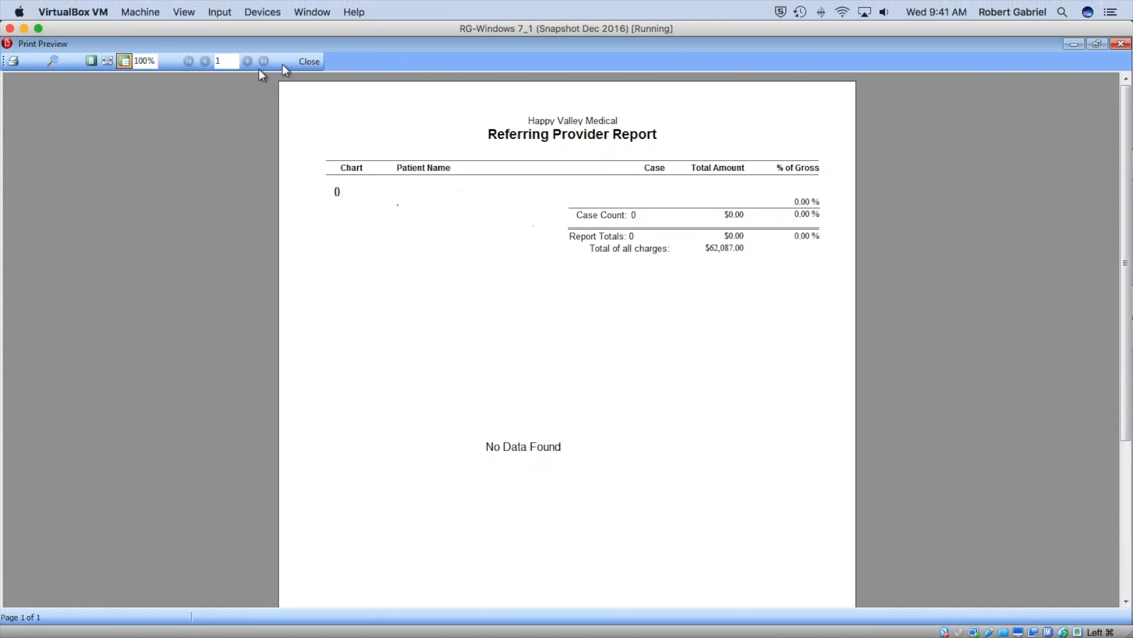
pyautogui.click(313, 61)
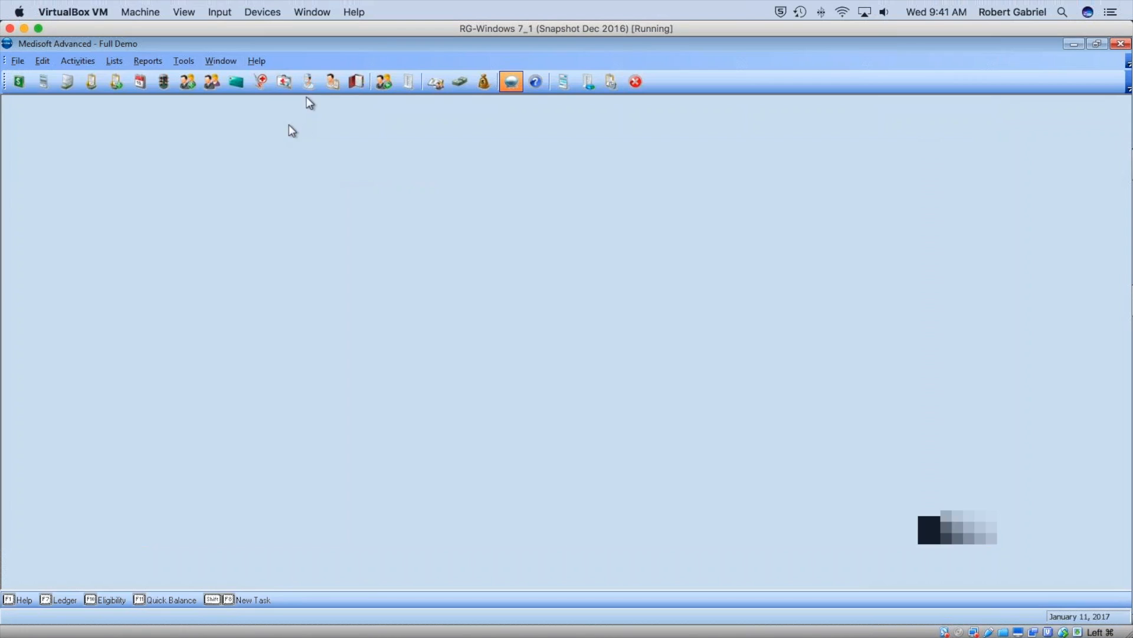
# Preview Patient Aging by Statement Date through 1/11/2017 and check the $16,002.01 total on the last page.
pyautogui.click(157, 62)
pyautogui.moveTo(200, 118)
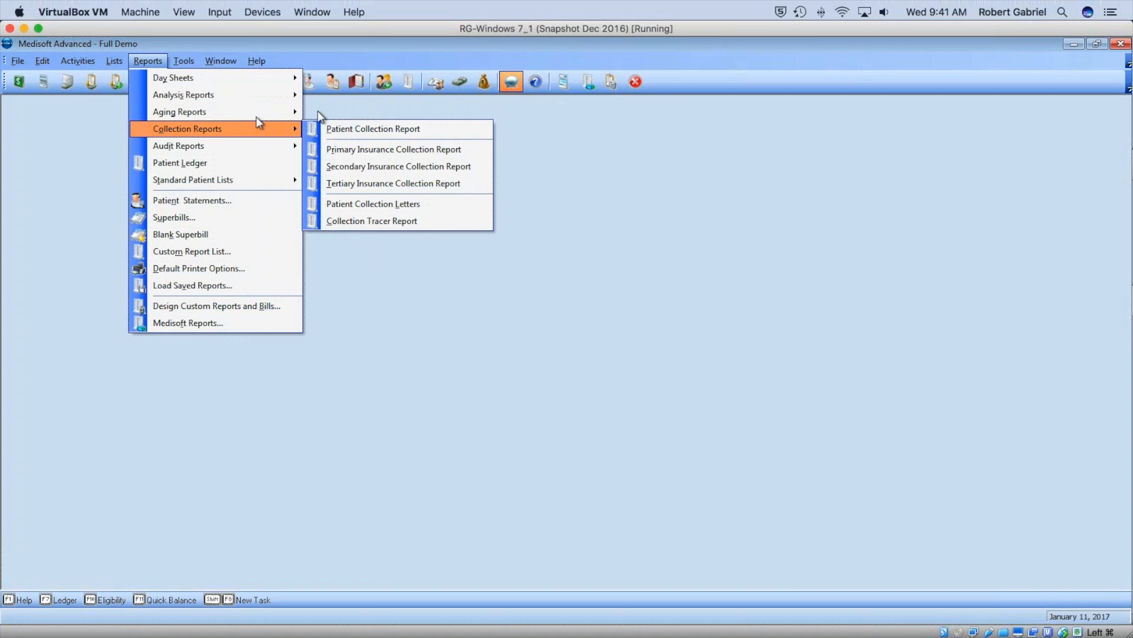
pyautogui.click(352, 111)
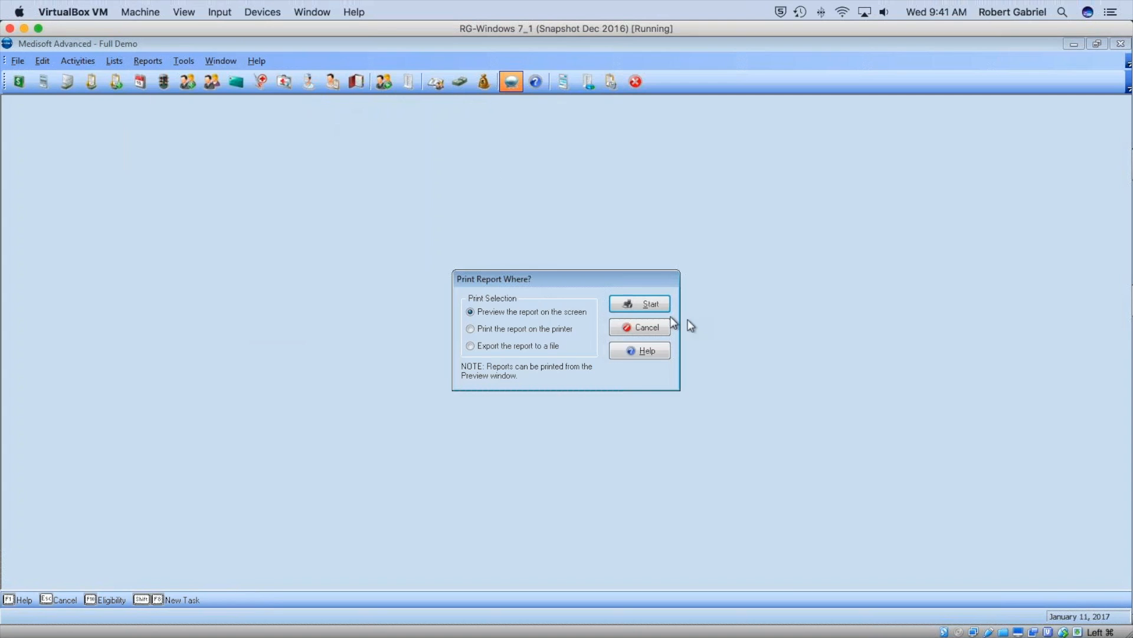
pyautogui.click(652, 303)
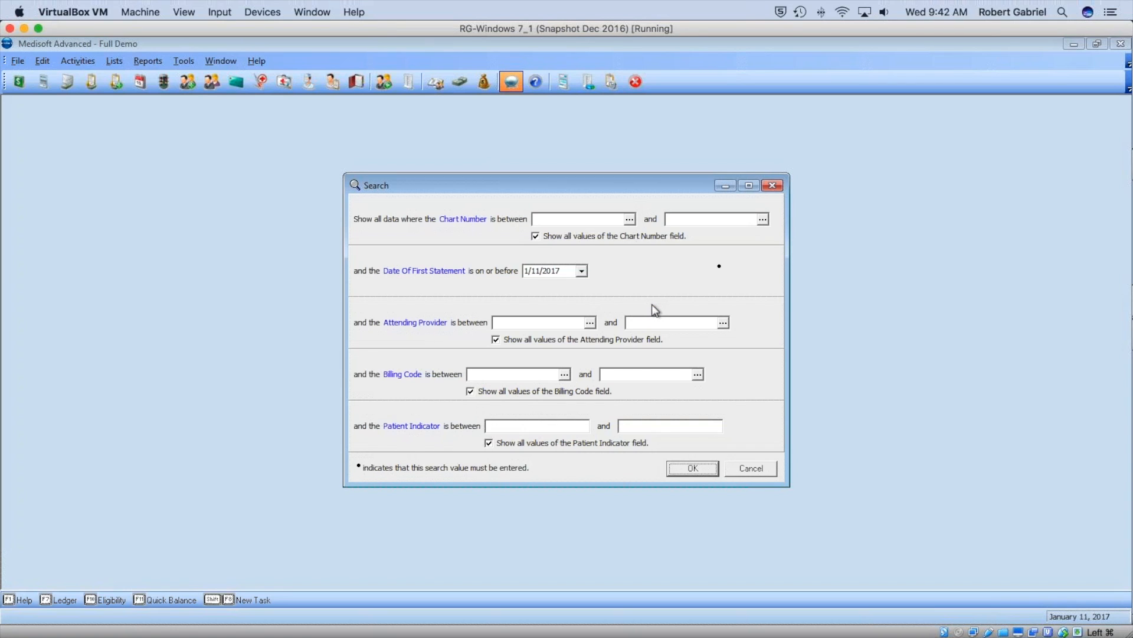
pyautogui.click(690, 468)
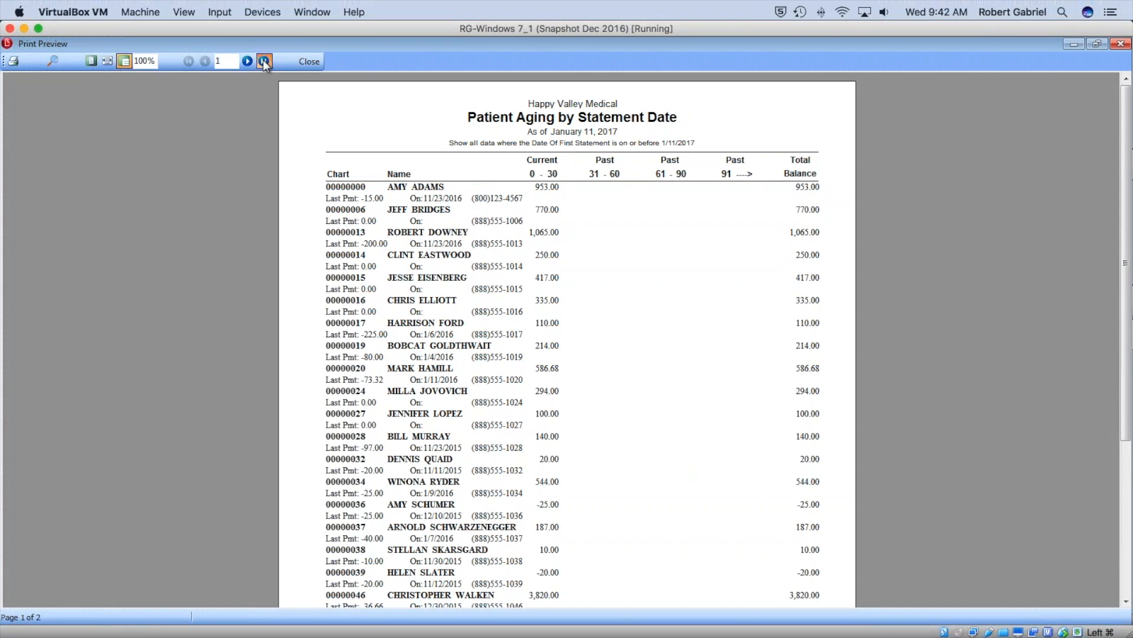
pyautogui.click(264, 61)
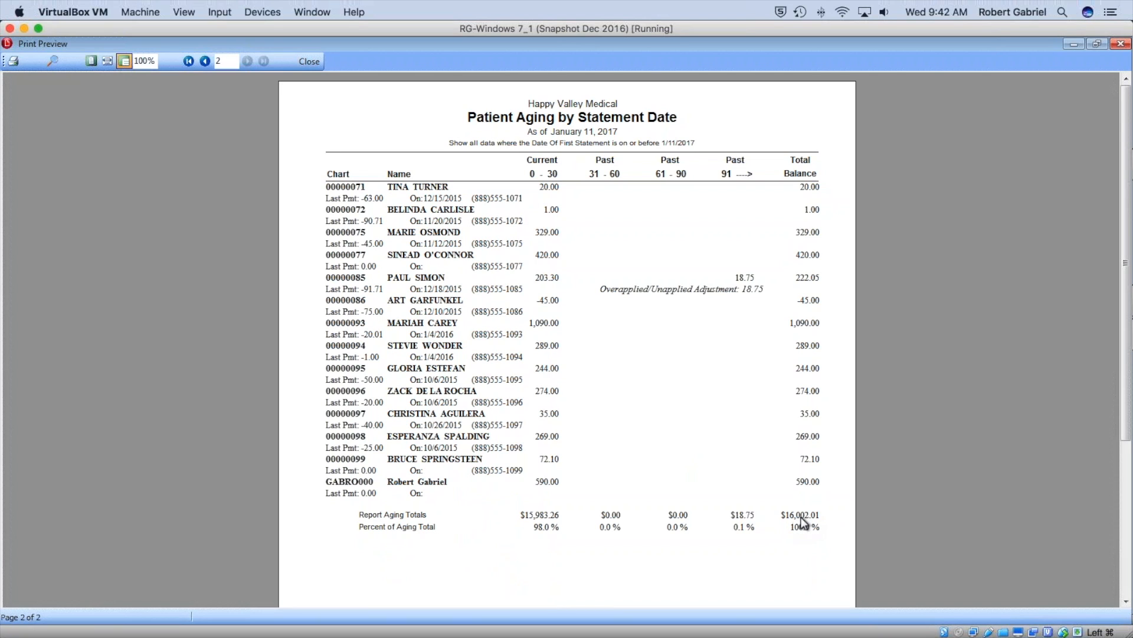
pyautogui.click(314, 67)
# Preview the Primary Insurance Aging report with default filters and check its $12,578.00 last-page totals.
pyautogui.click(147, 61)
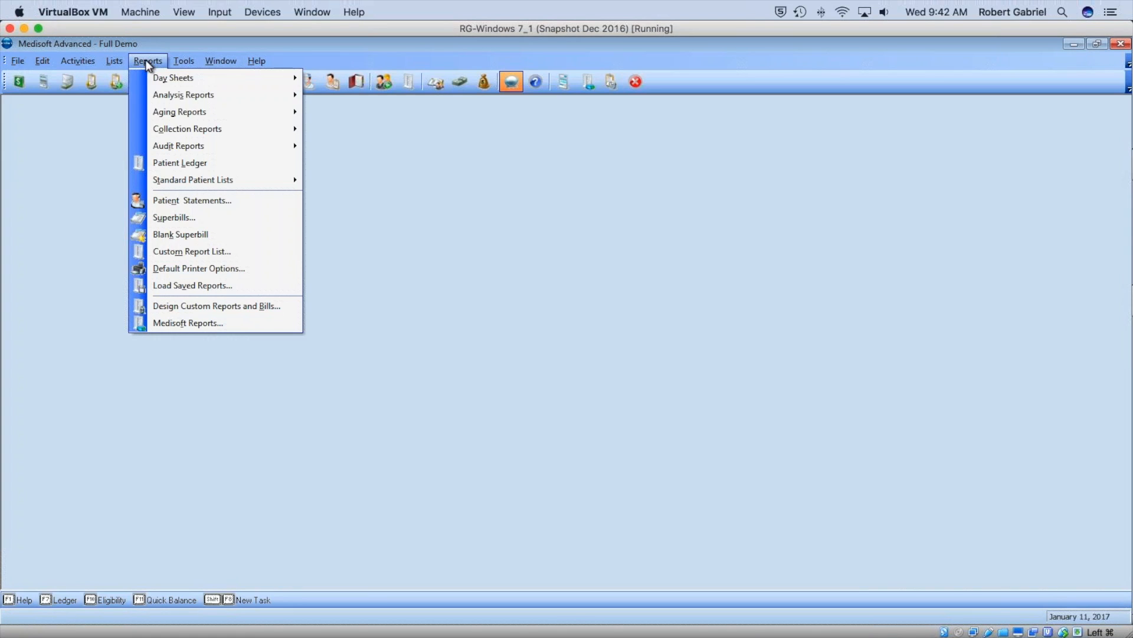
pyautogui.moveTo(180, 112)
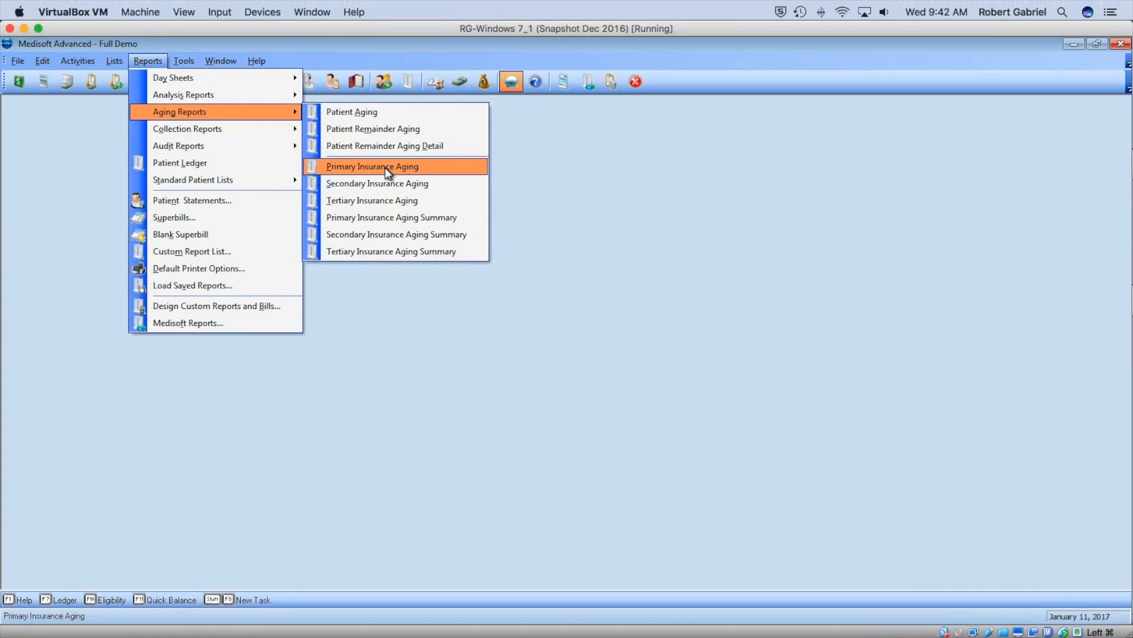
pyautogui.click(387, 169)
pyautogui.click(631, 304)
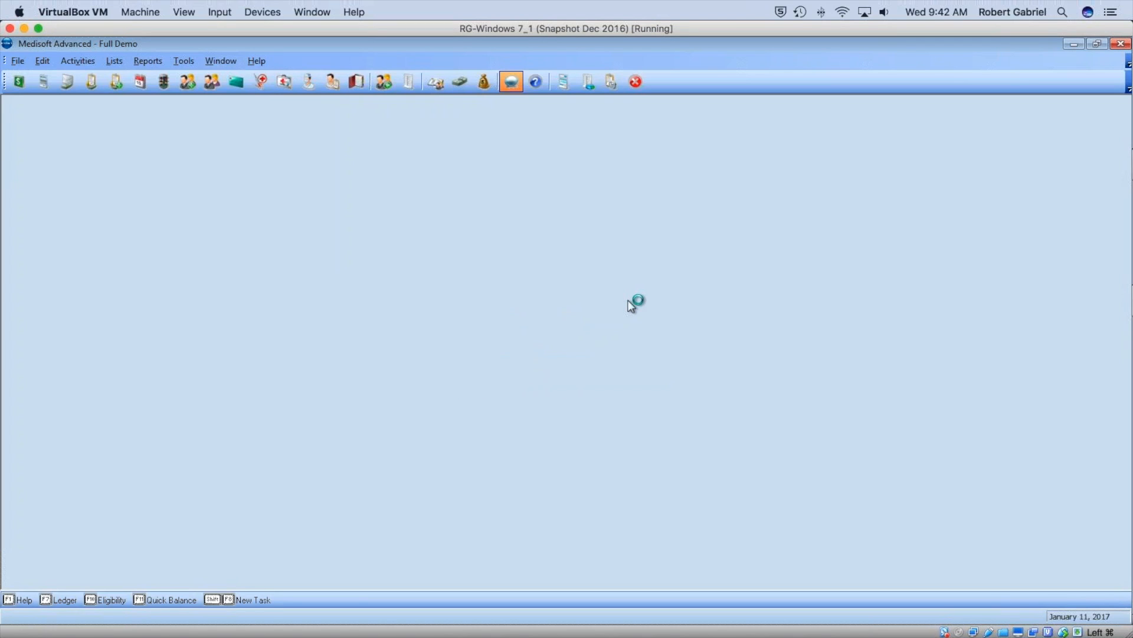
pyautogui.click(677, 415)
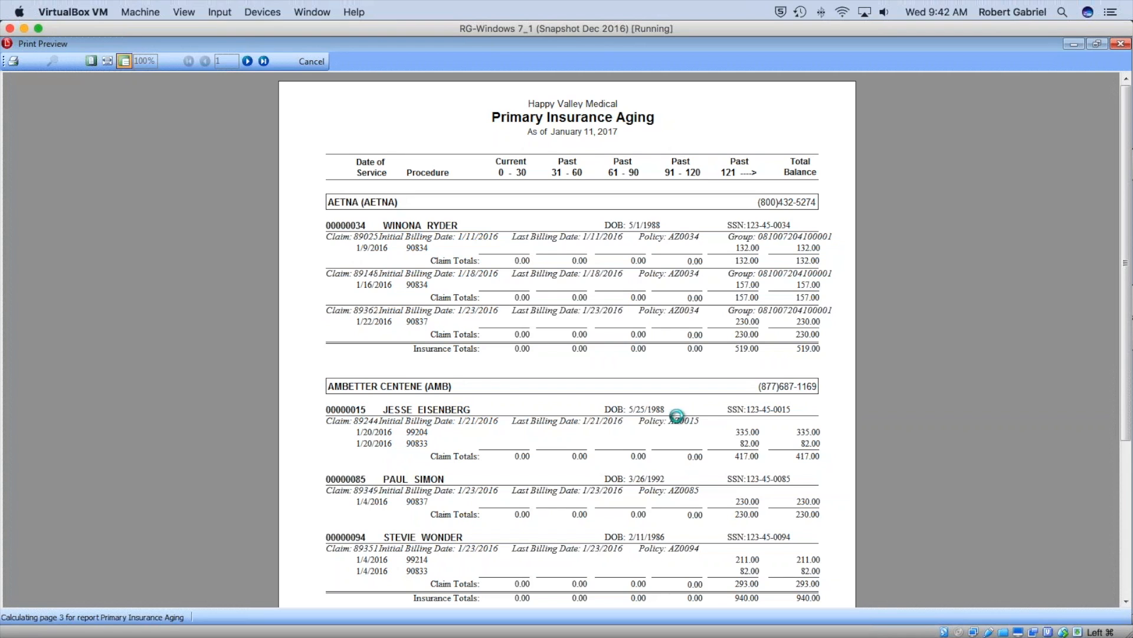
pyautogui.click(264, 61)
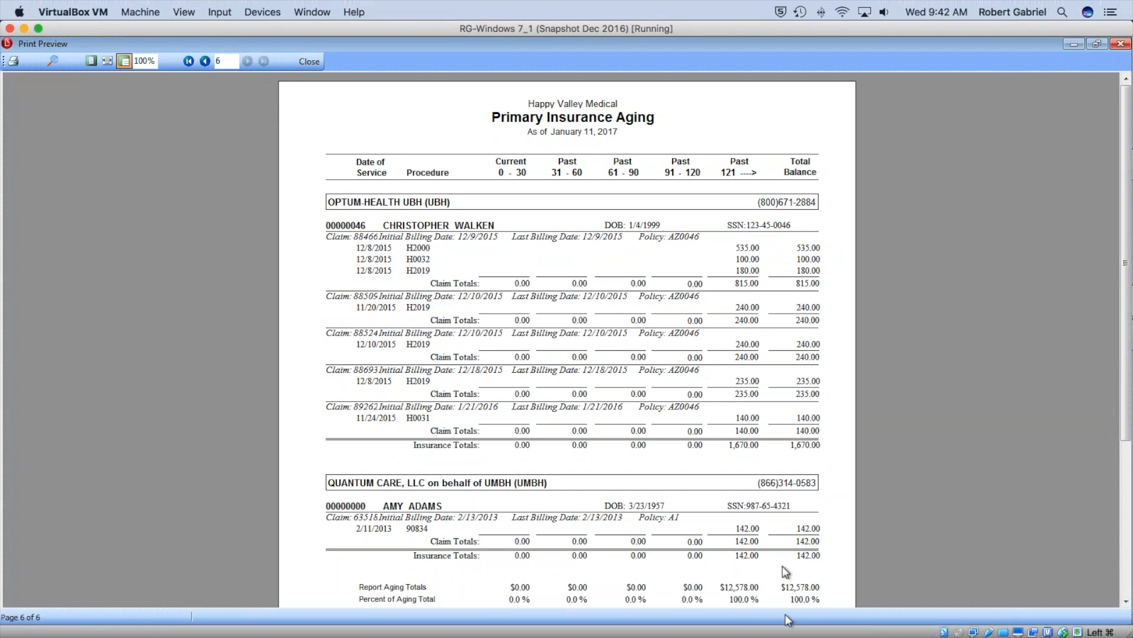
pyautogui.scroll(-5, 702, 412)
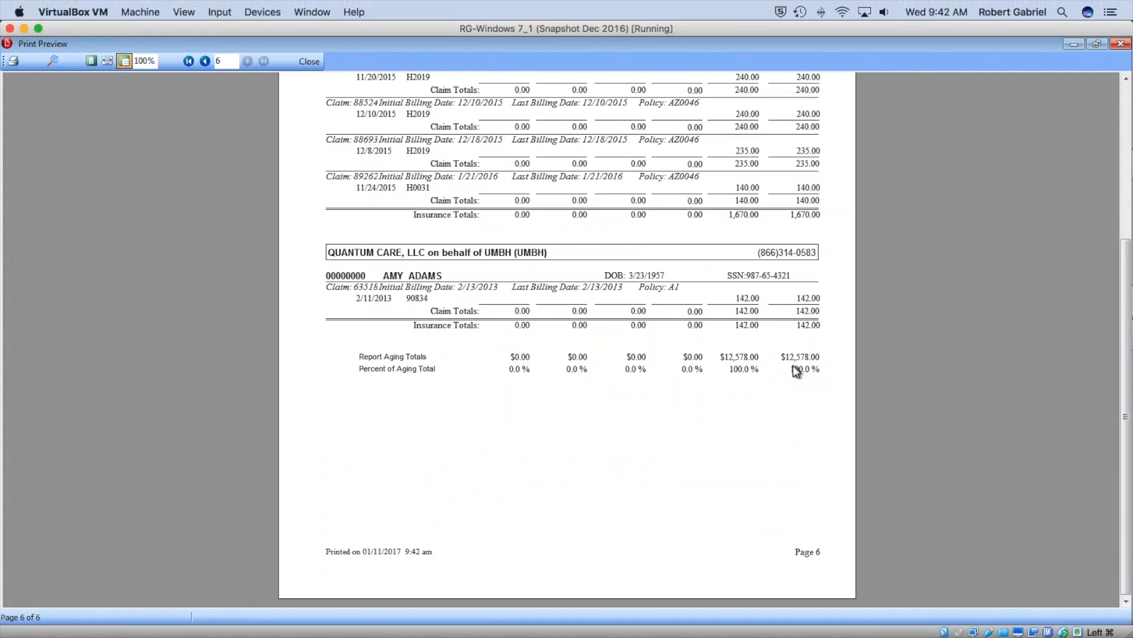
pyautogui.click(314, 66)
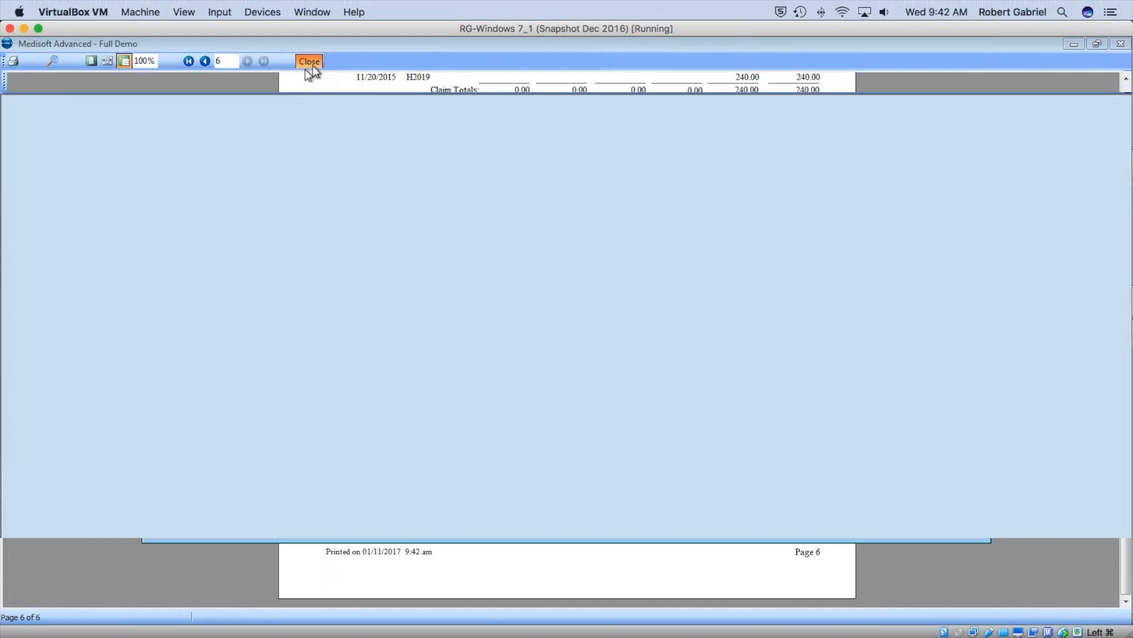
# Preview Patient Remainder Aging for all patients and check the $1,804.08 totals on its last page.
pyautogui.click(147, 61)
pyautogui.moveTo(183, 114)
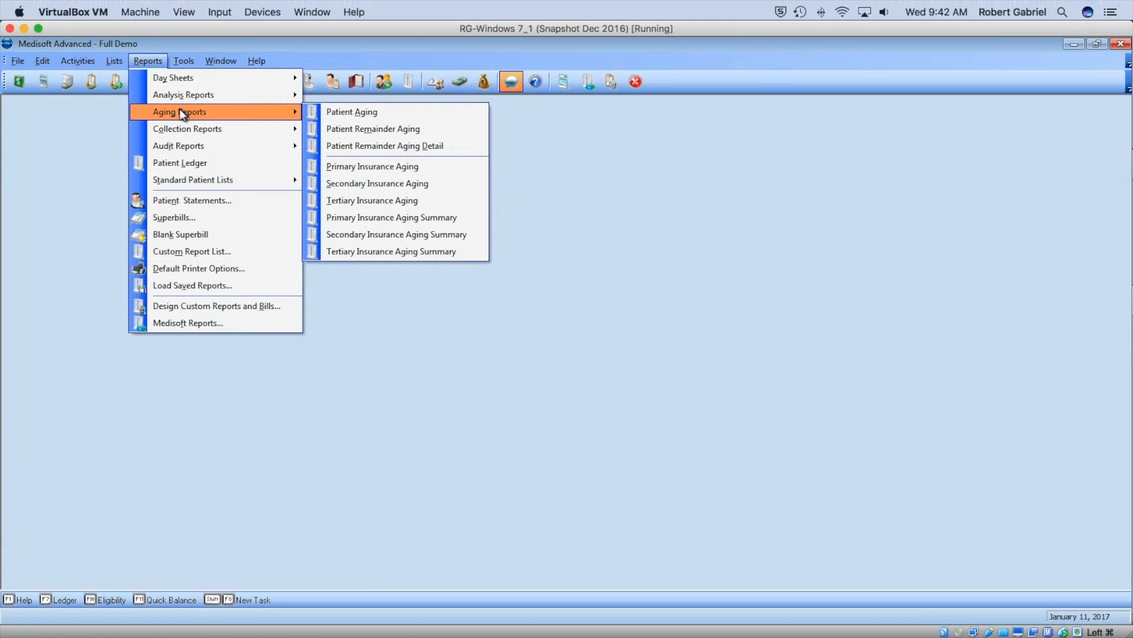
pyautogui.click(399, 130)
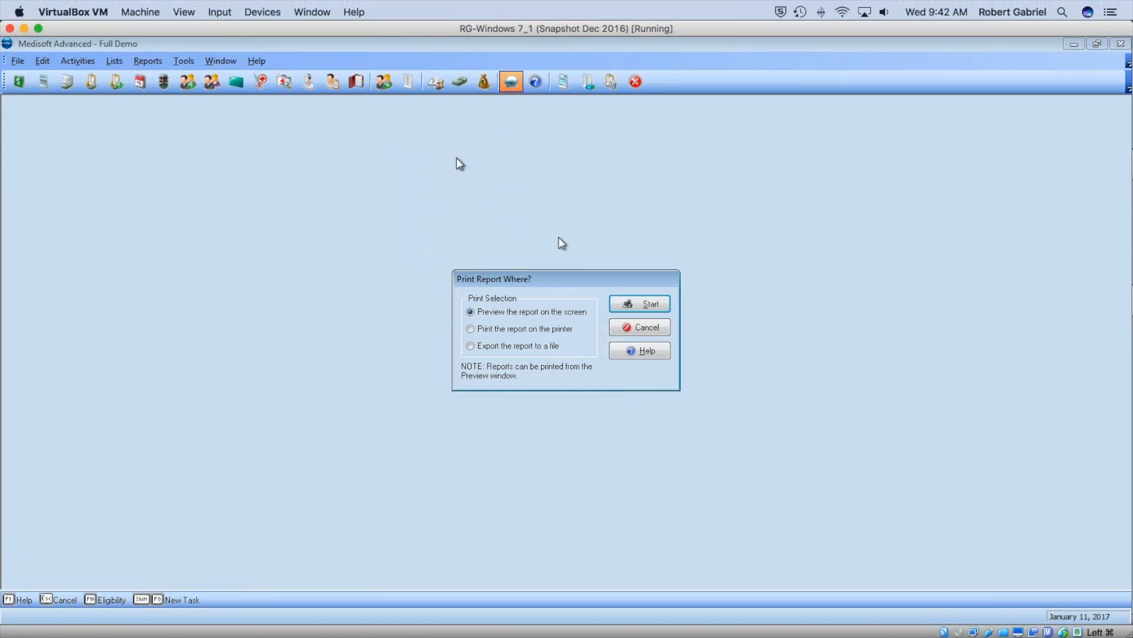
pyautogui.click(649, 307)
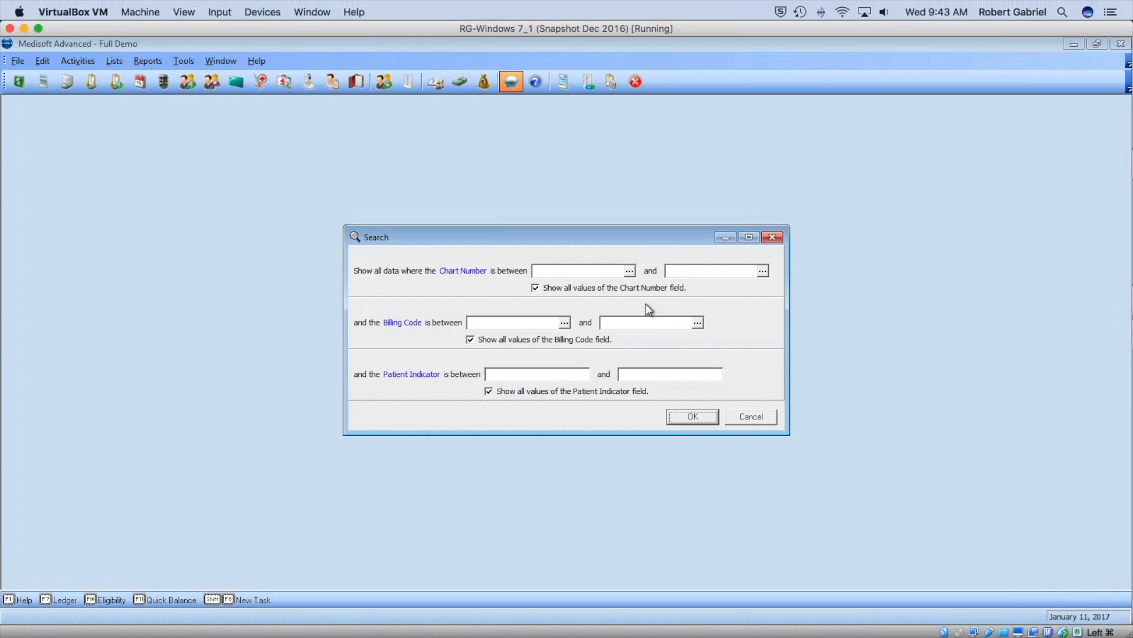
pyautogui.click(687, 420)
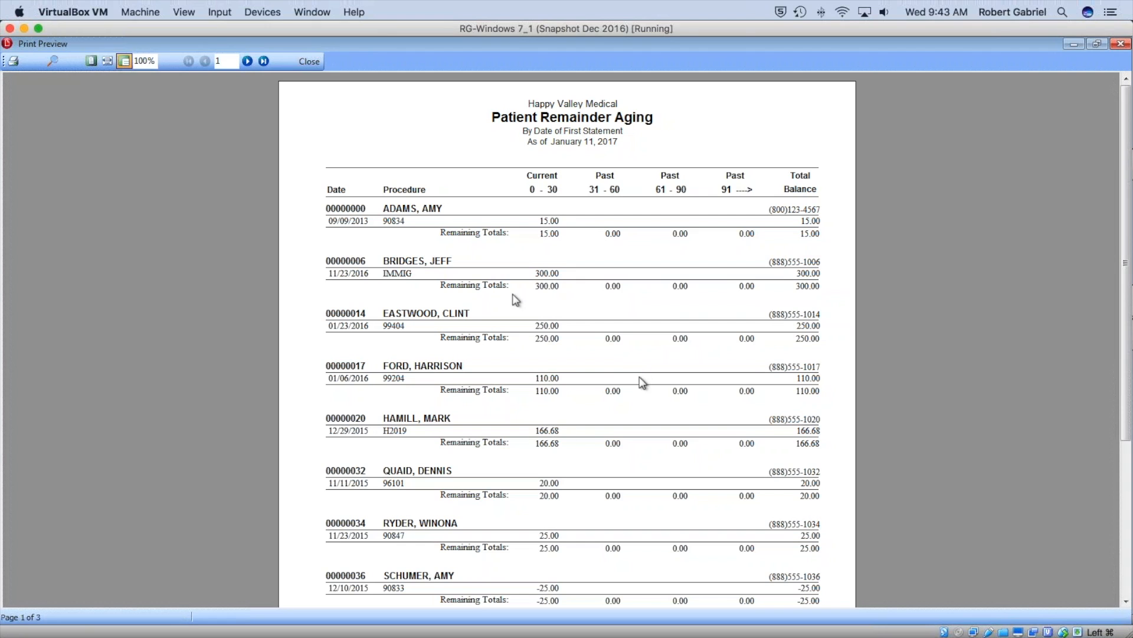
pyautogui.click(264, 61)
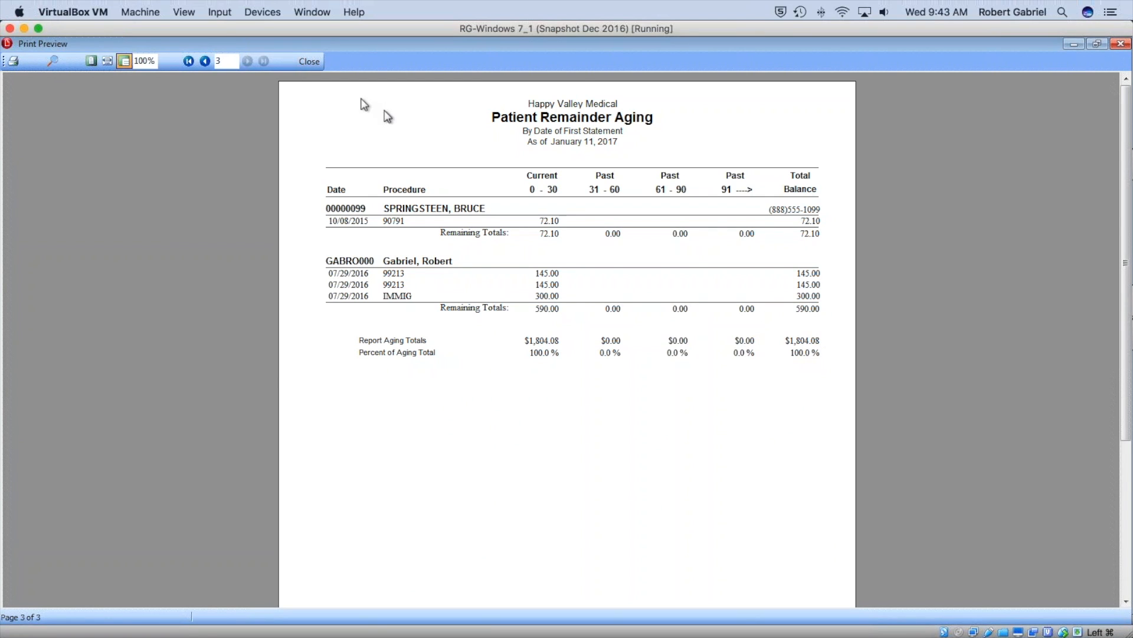
pyautogui.click(309, 61)
pyautogui.click(147, 61)
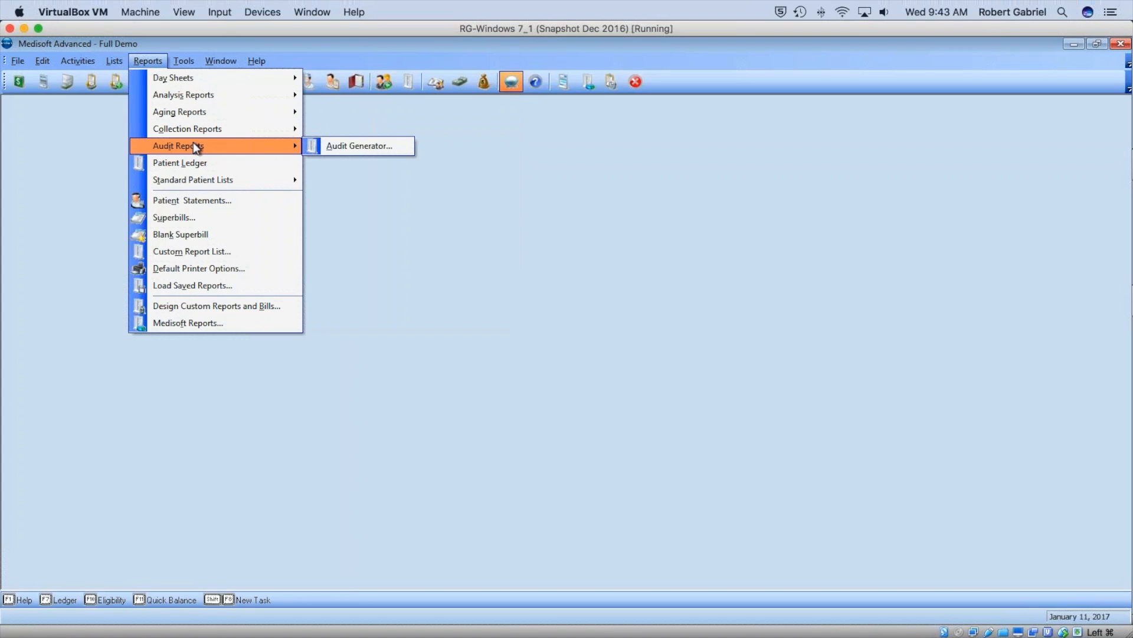
# Open the Medisoft Reports library and the Focus On Financials folder.
pyautogui.click(224, 328)
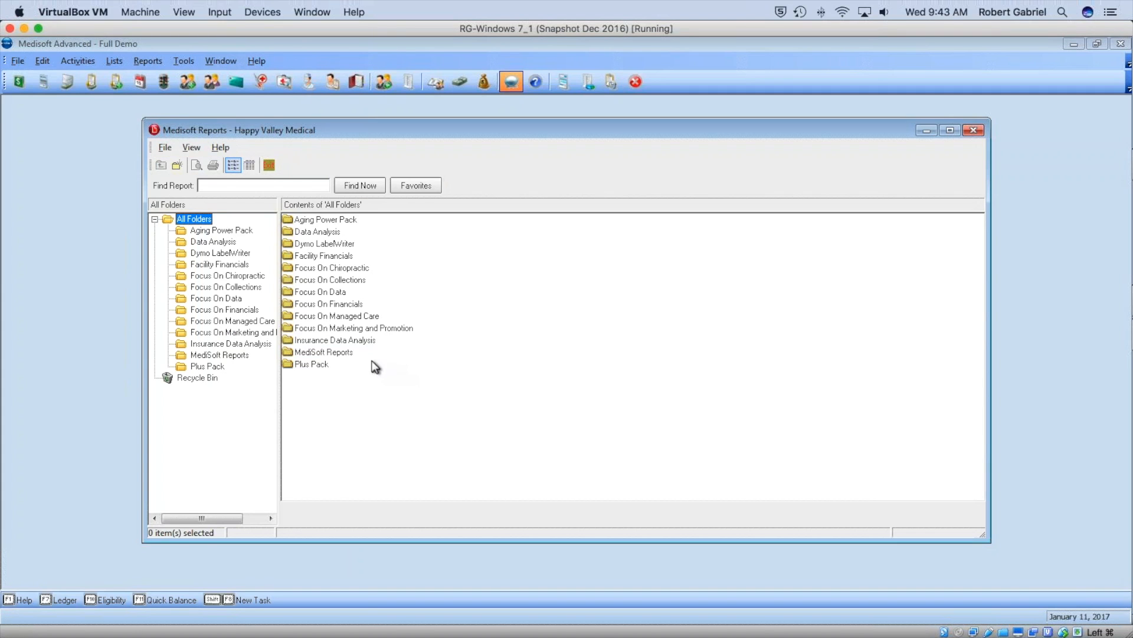
pyautogui.doubleClick(329, 303)
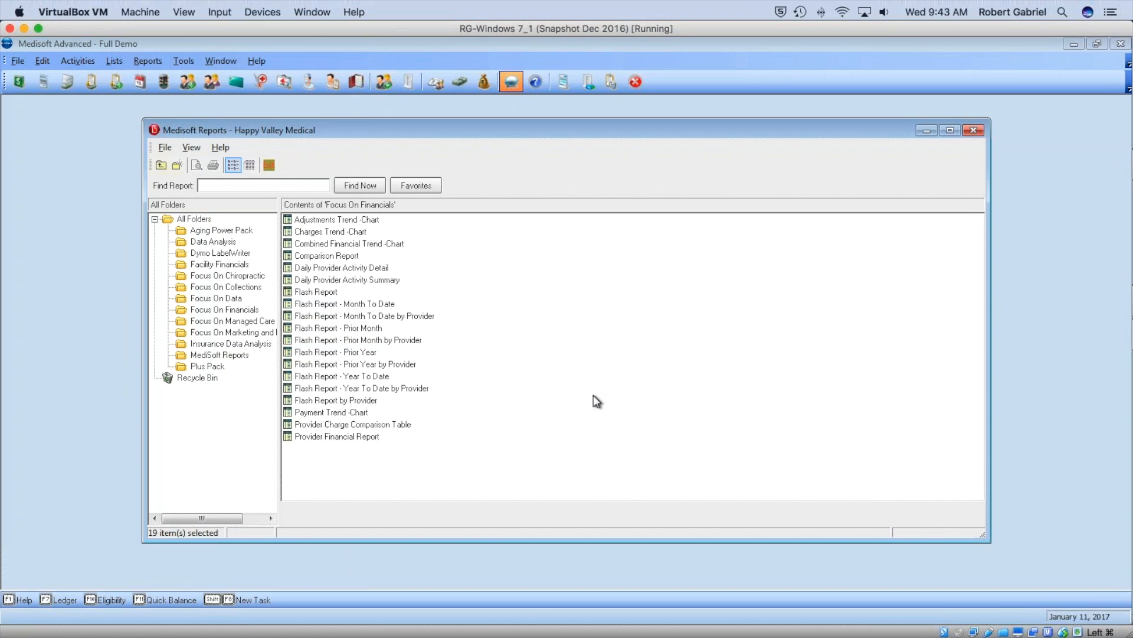
# Run the Flash Report - Prior Year from the Focus On Financials folder.
pyautogui.doubleClick(362, 352)
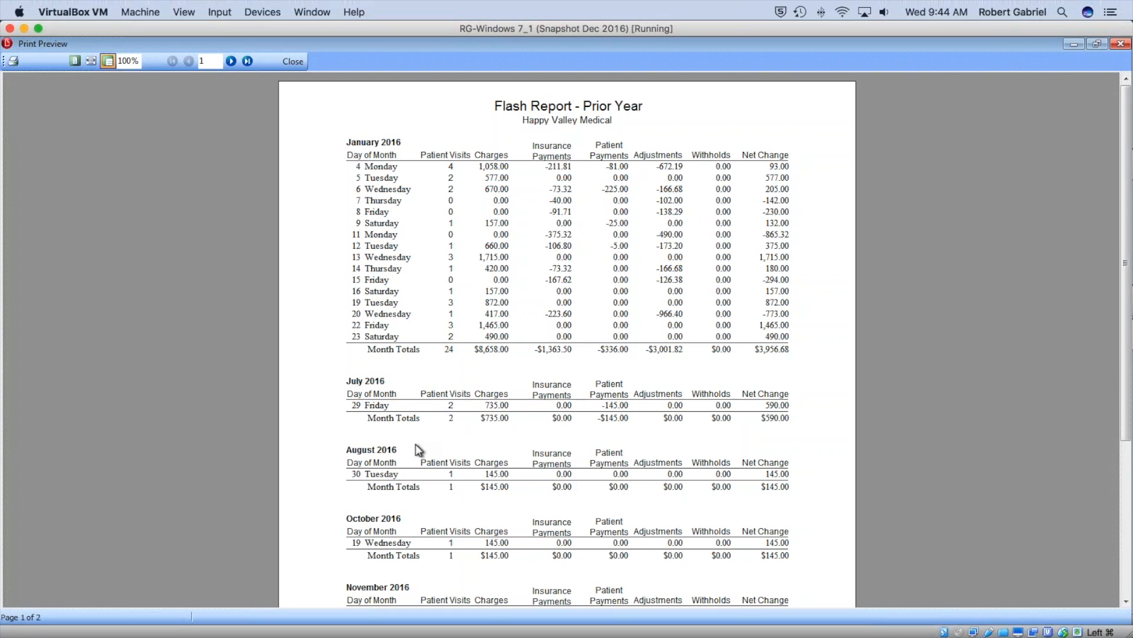
# Close the Flash Report and Medisoft Reports windows, then check the About Medisoft version 21.0.2.42.
pyautogui.click(293, 61)
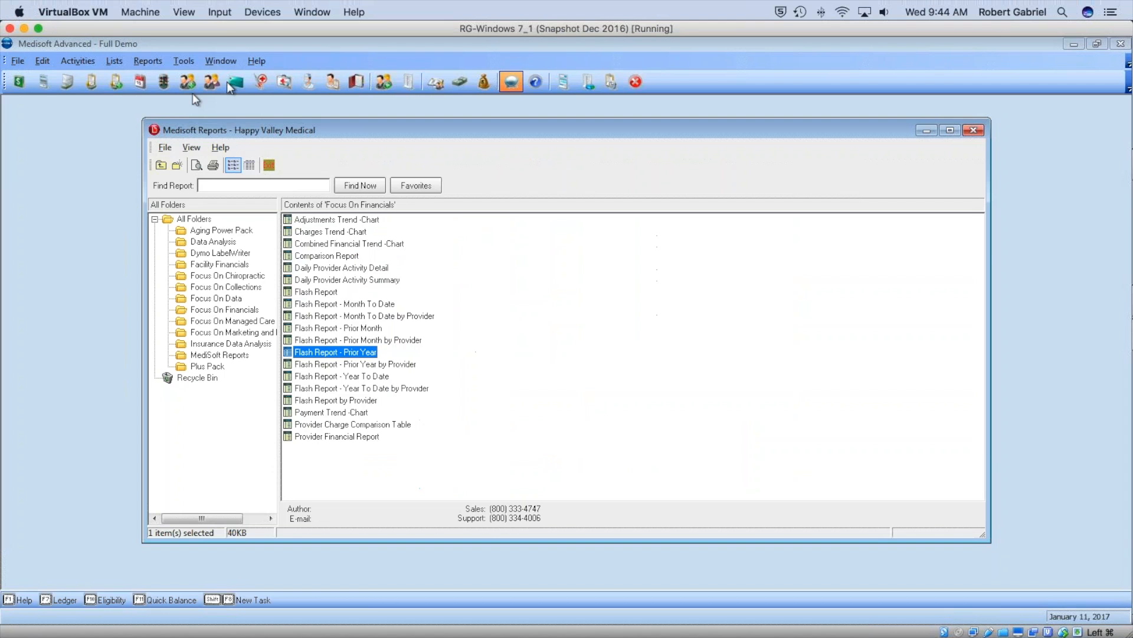
pyautogui.click(984, 116)
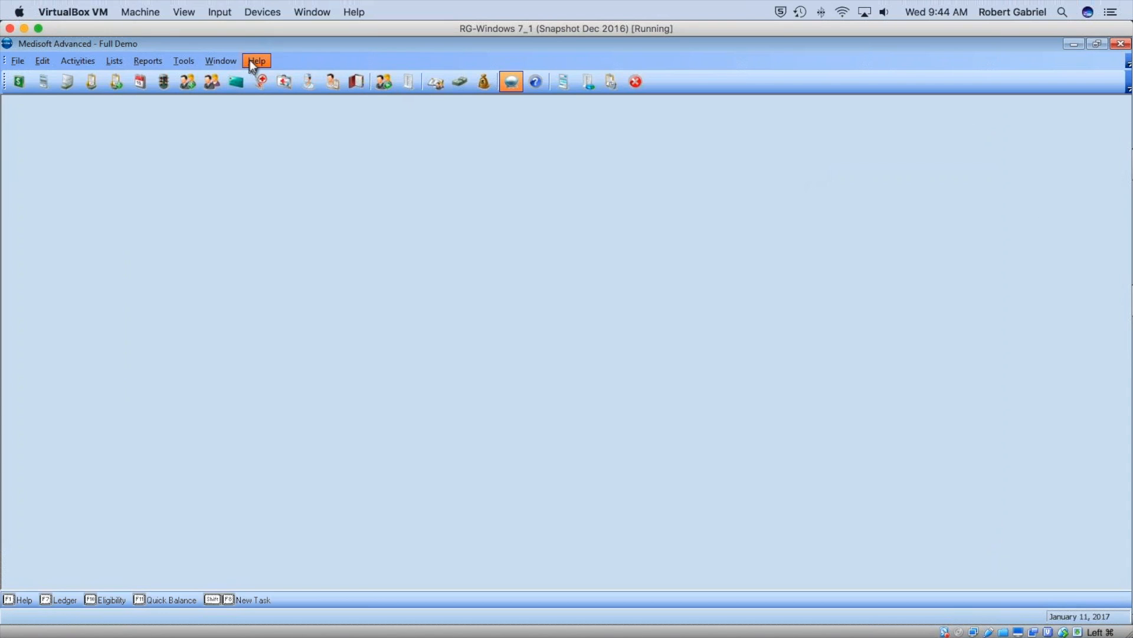
pyautogui.click(256, 61)
pyautogui.click(346, 231)
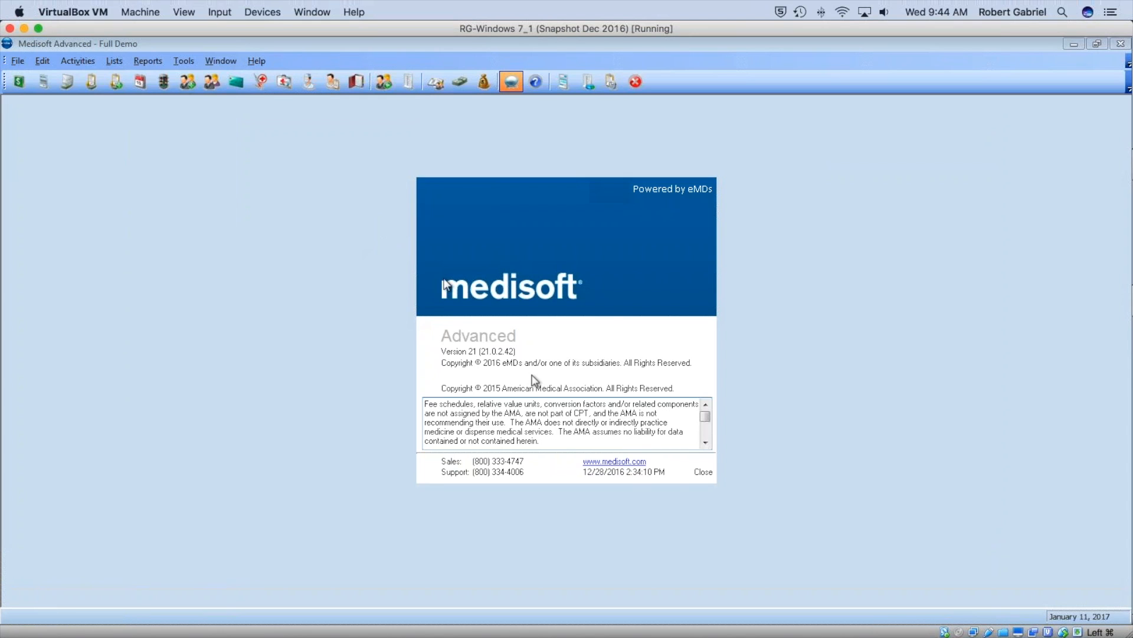
pyautogui.click(704, 472)
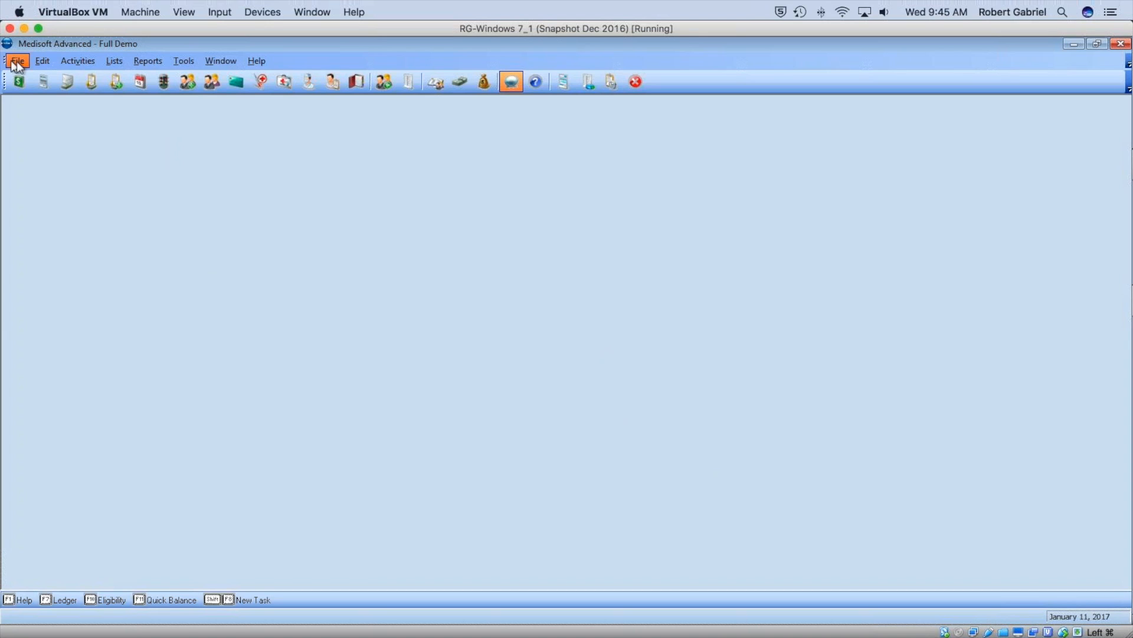
# Look through the Tools > Services options, then bring up File > Backup's Backup Data choice.
pyautogui.click(181, 62)
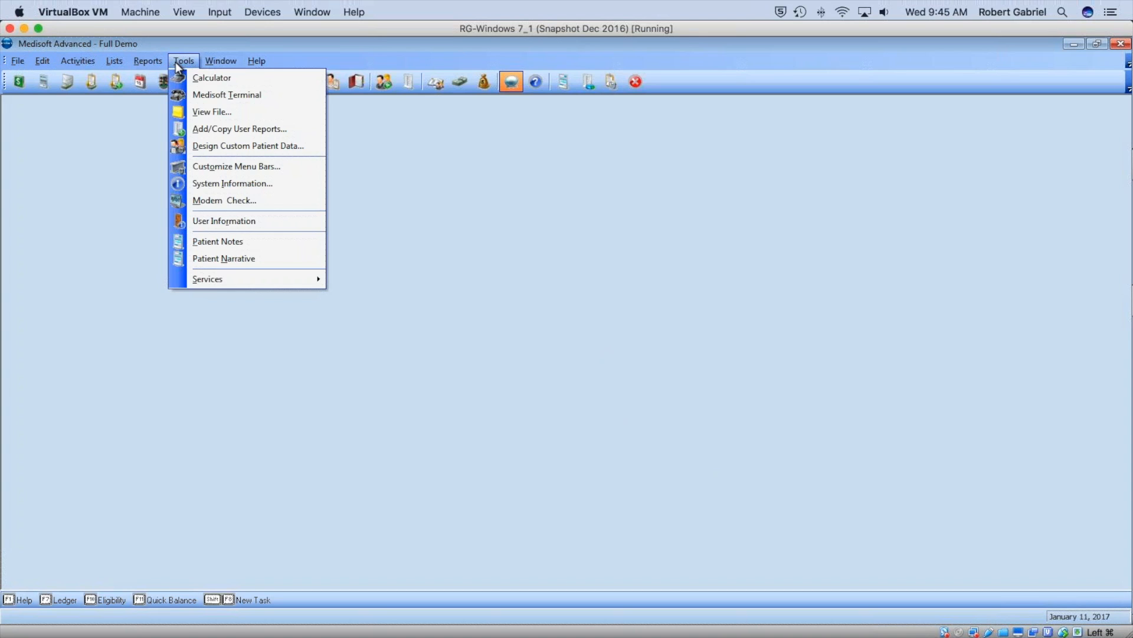
pyautogui.click(559, 224)
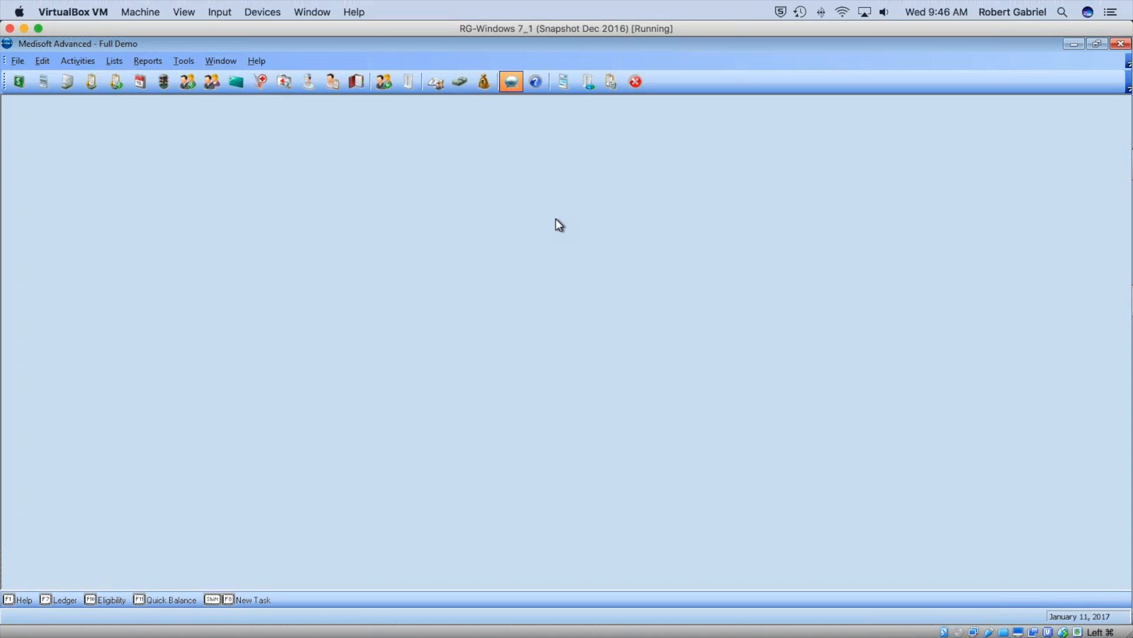
pyautogui.click(190, 62)
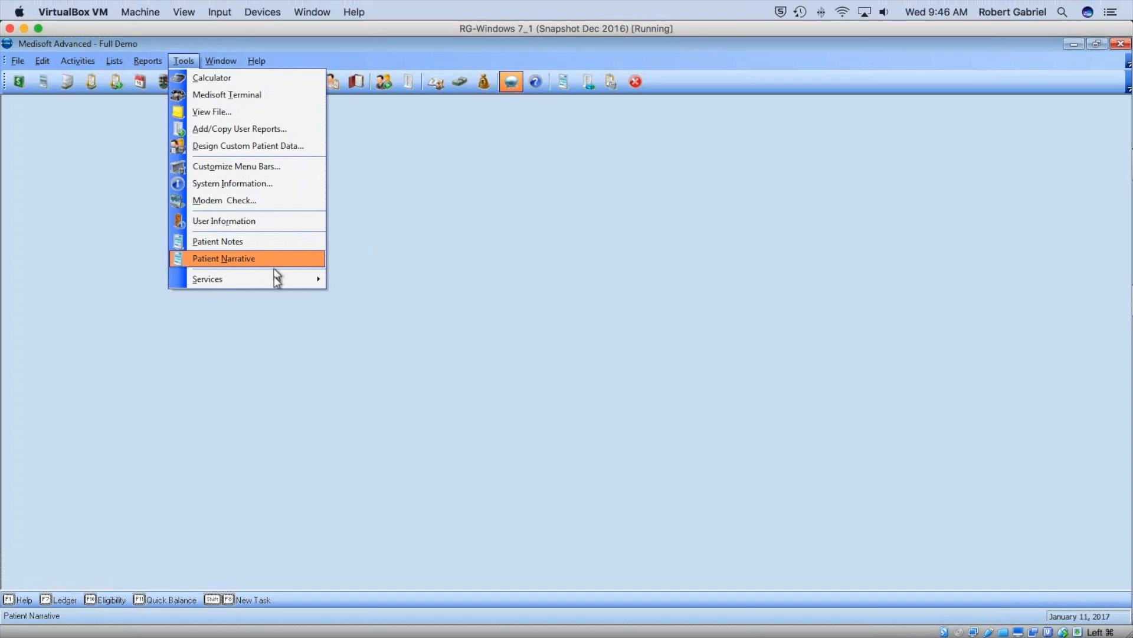
pyautogui.moveTo(277, 281)
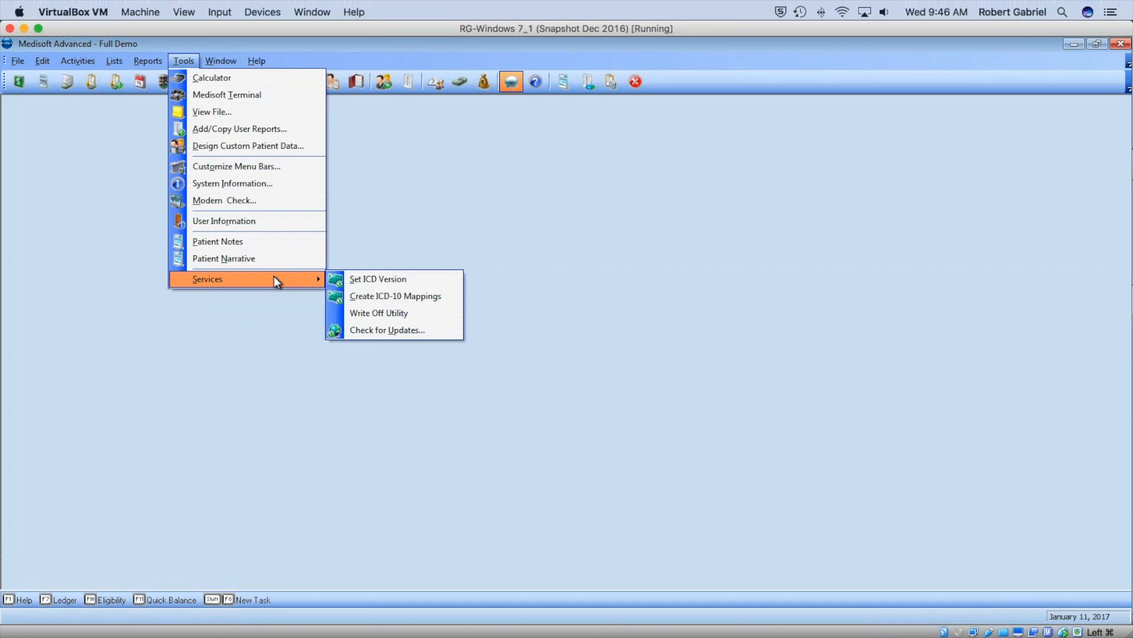
pyautogui.click(69, 259)
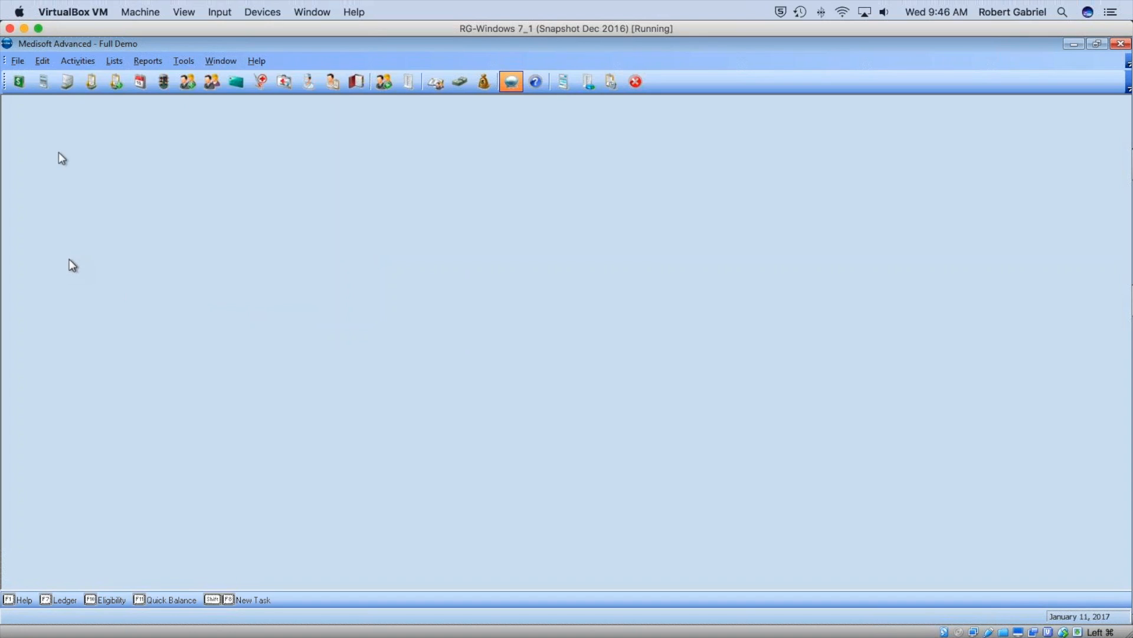
pyautogui.click(17, 61)
pyautogui.moveTo(75, 131)
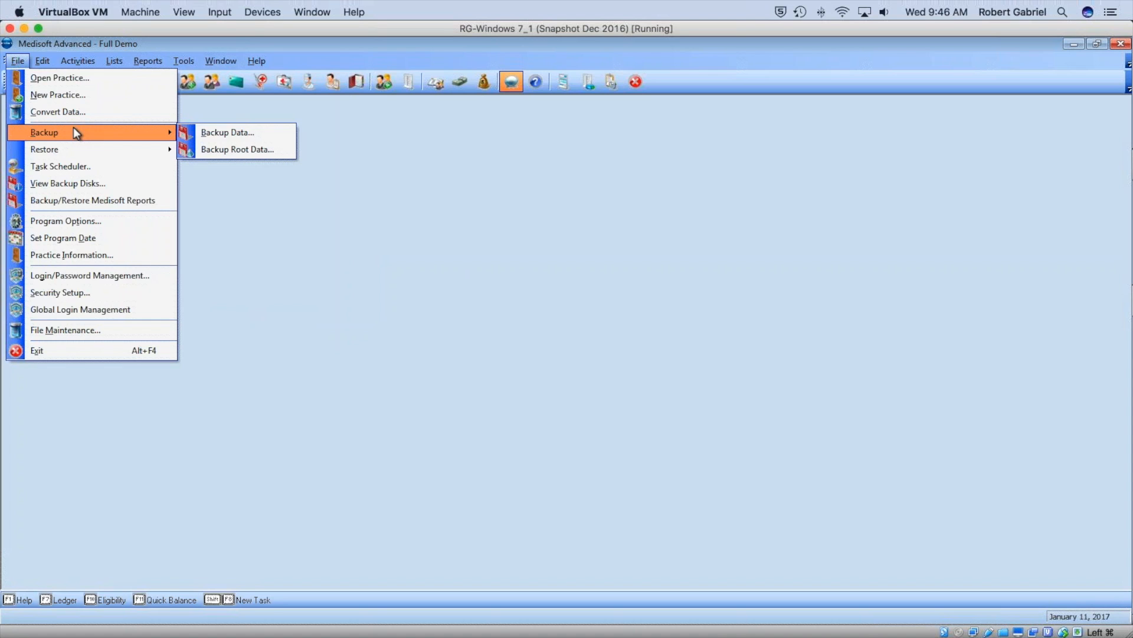
# Back up the Full Demo data to mw01-11-2017.mbk on the Desktop and close the backup window.
pyautogui.click(230, 135)
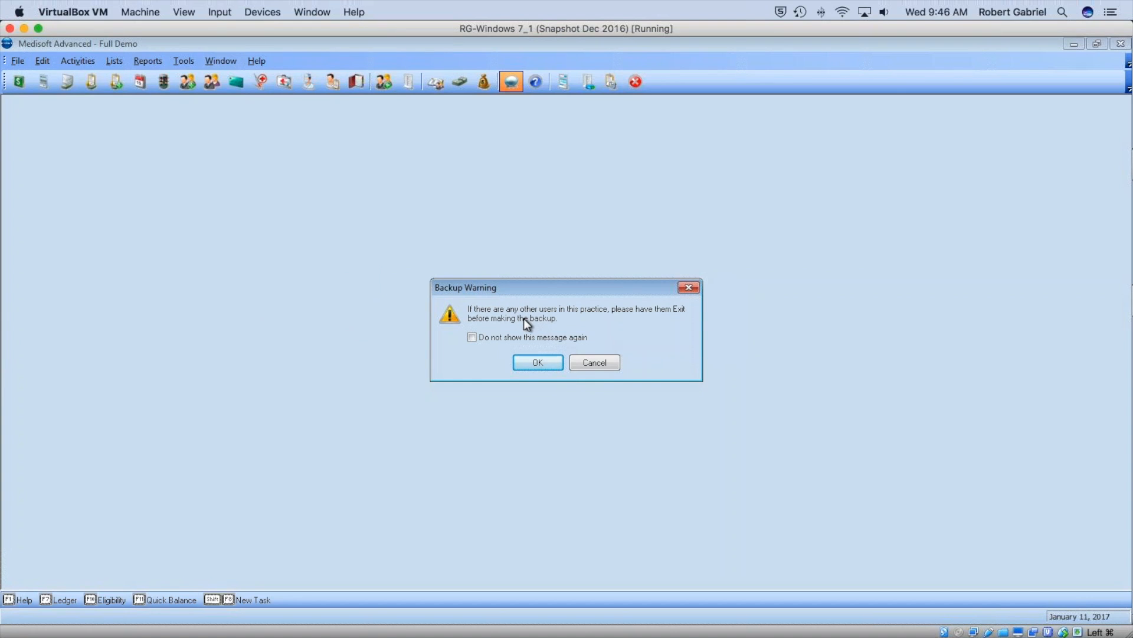
pyautogui.click(541, 361)
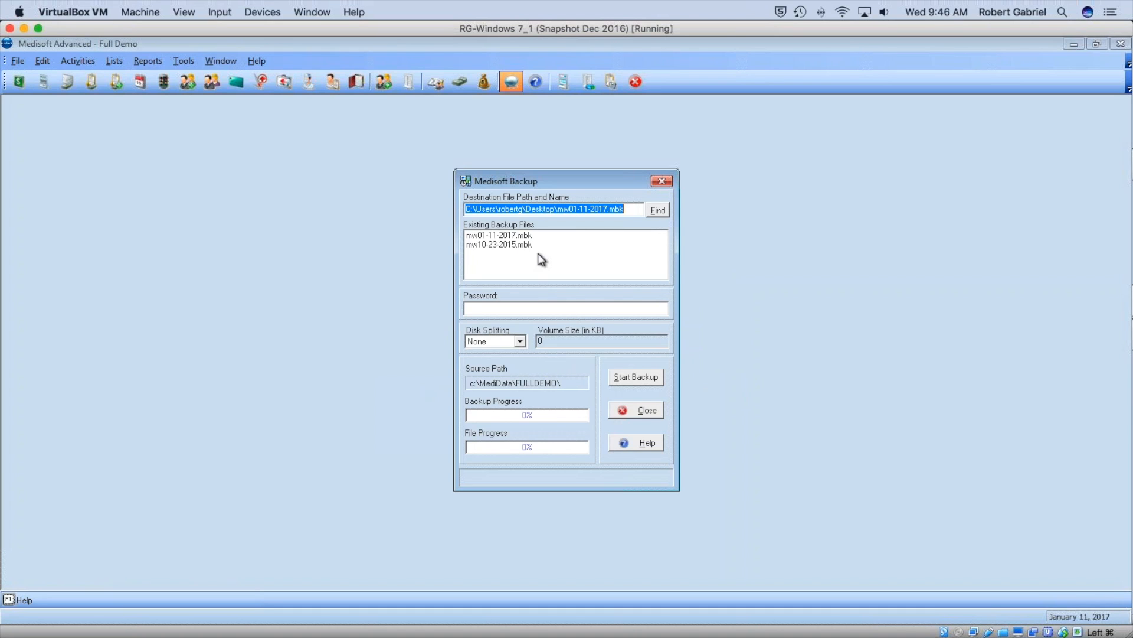
pyautogui.click(657, 211)
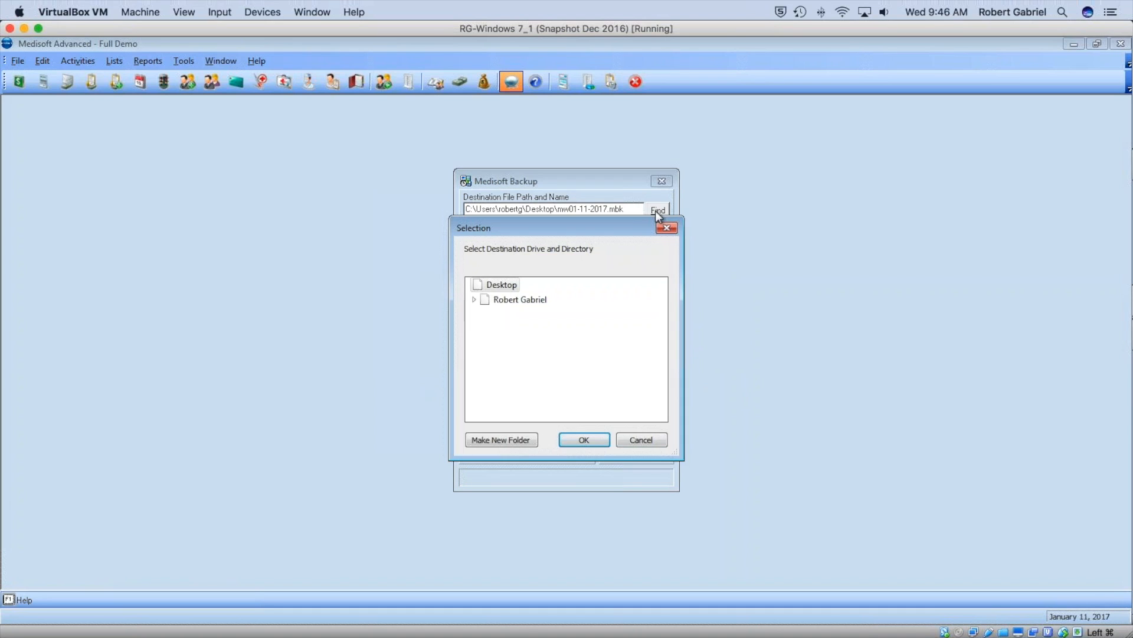
pyautogui.click(576, 440)
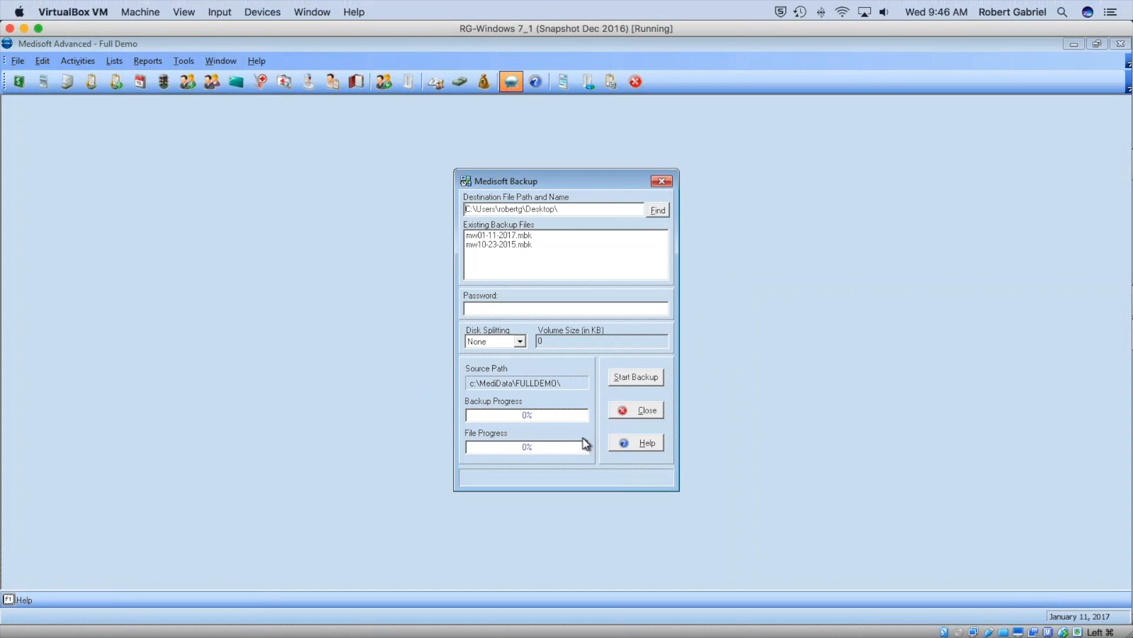
pyautogui.click(659, 382)
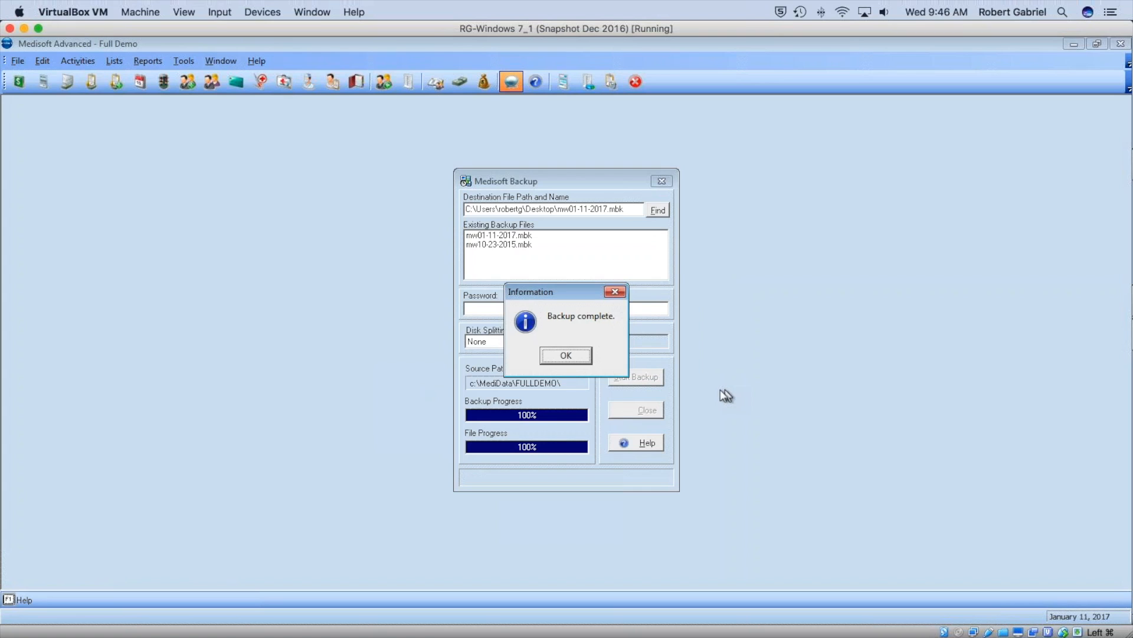
pyautogui.click(566, 354)
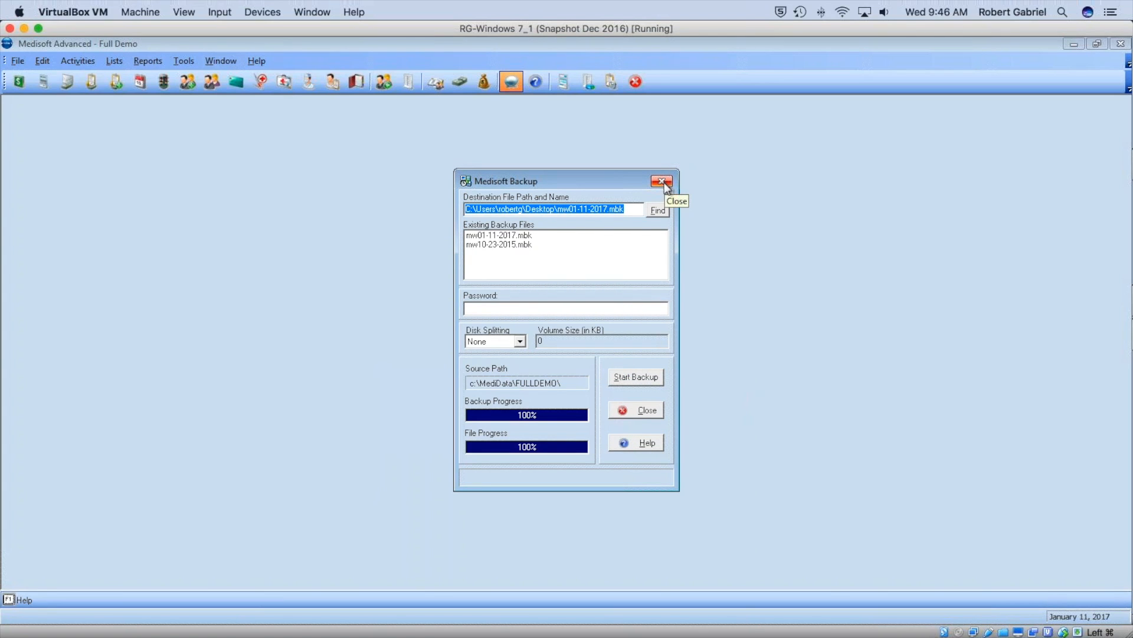
pyautogui.click(636, 409)
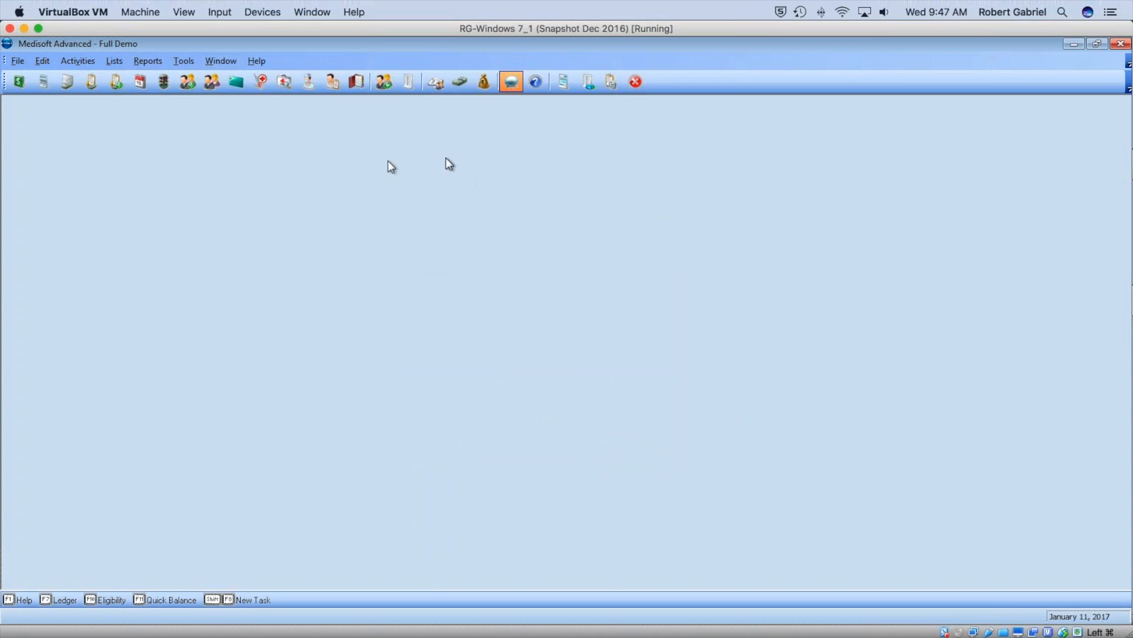
# Launch the Write Off Utility from Tools > Services with cut-off date 07/01/2015.
pyautogui.click(179, 63)
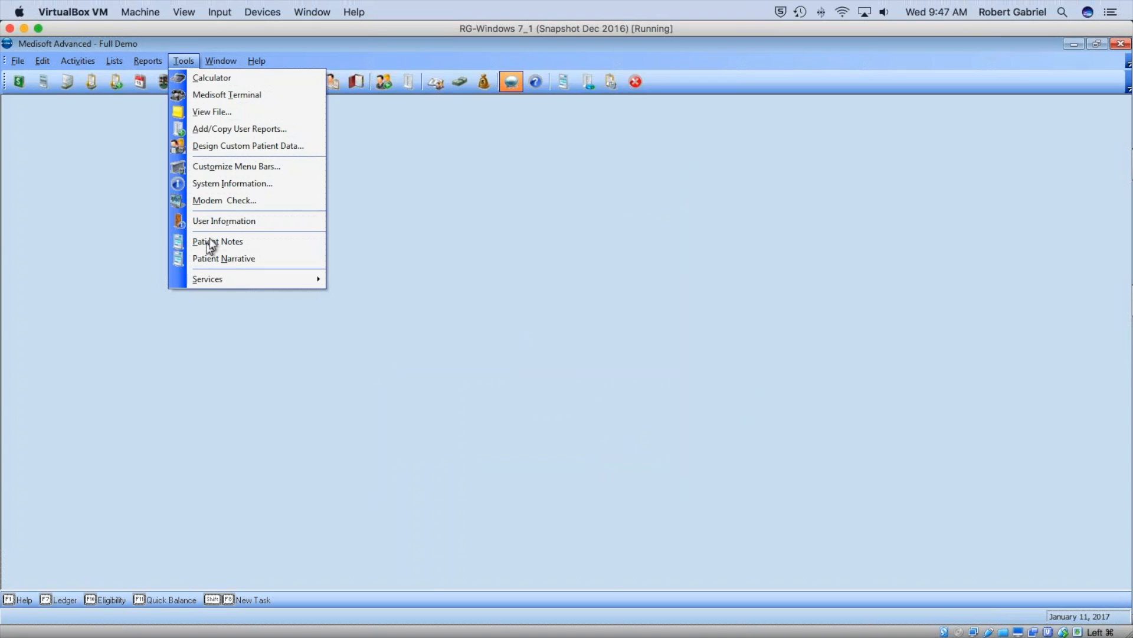
pyautogui.moveTo(231, 280)
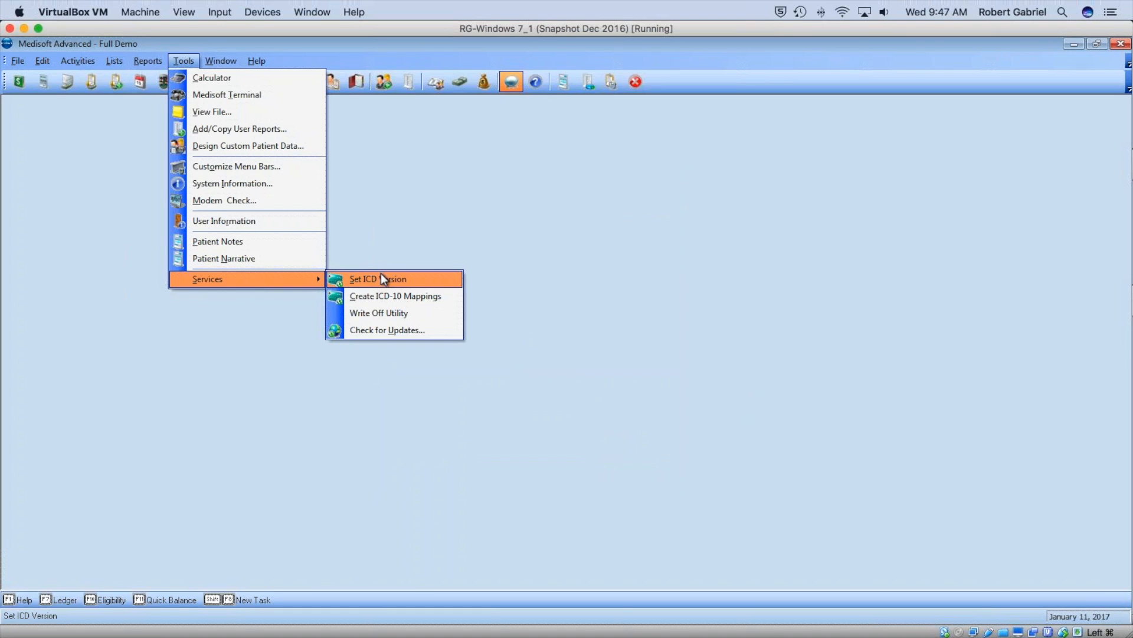
pyautogui.click(392, 314)
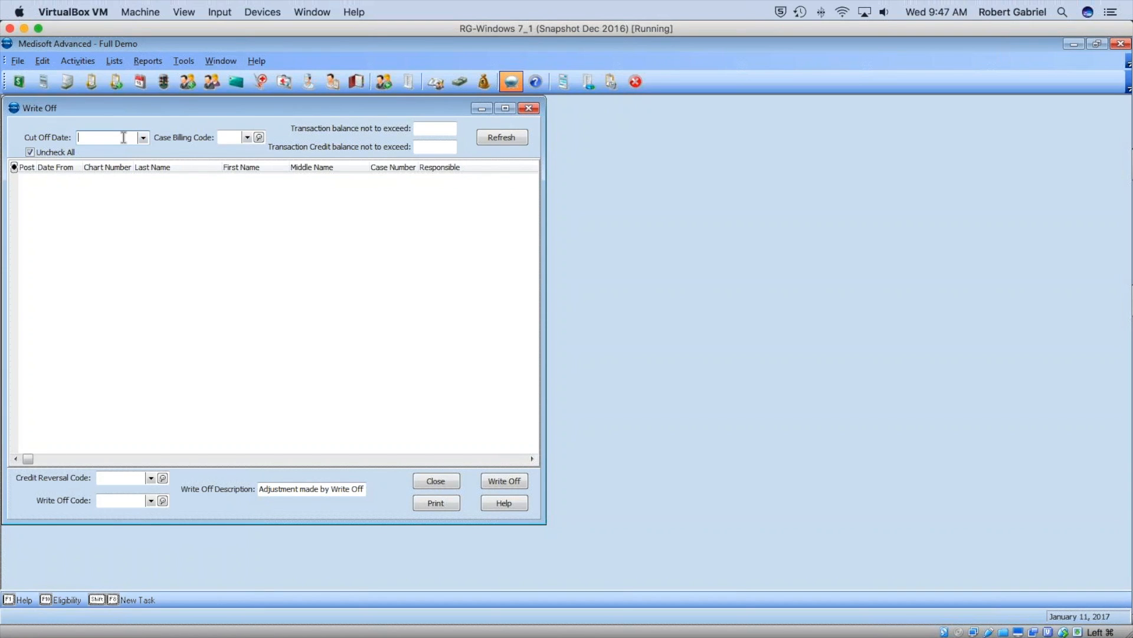
pyautogui.write('0')
pyautogui.write('7')
pyautogui.write('01')
pyautogui.write('2015')
# Leave Case Billing Code blank and cap balances at 99999.00 and credit balances at -99999.00.
pyautogui.click(248, 139)
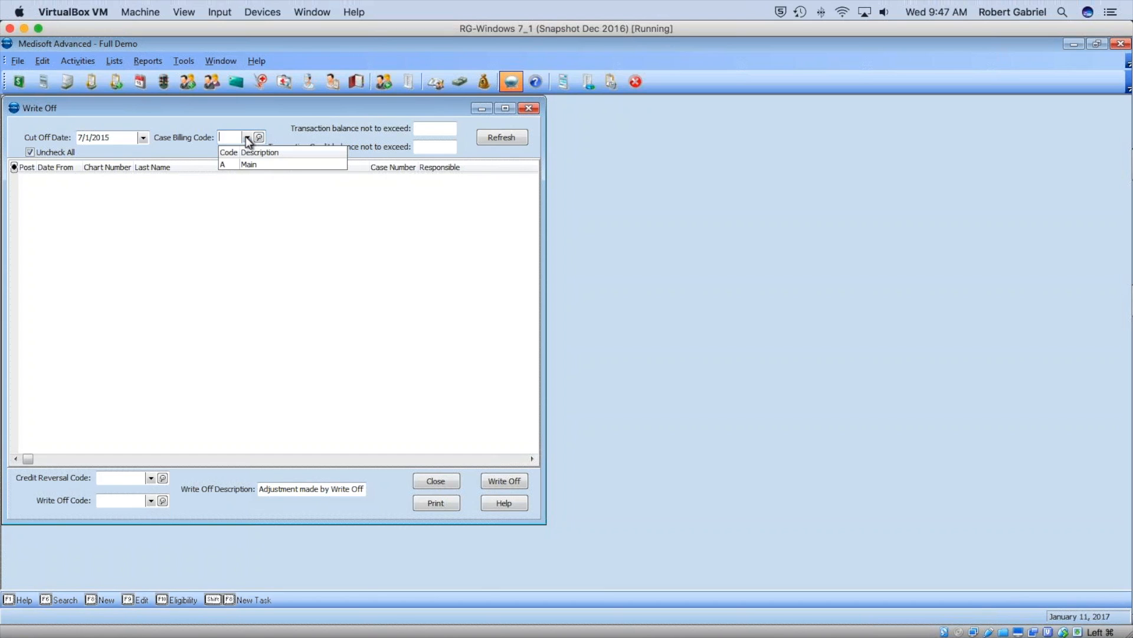
pyautogui.click(248, 139)
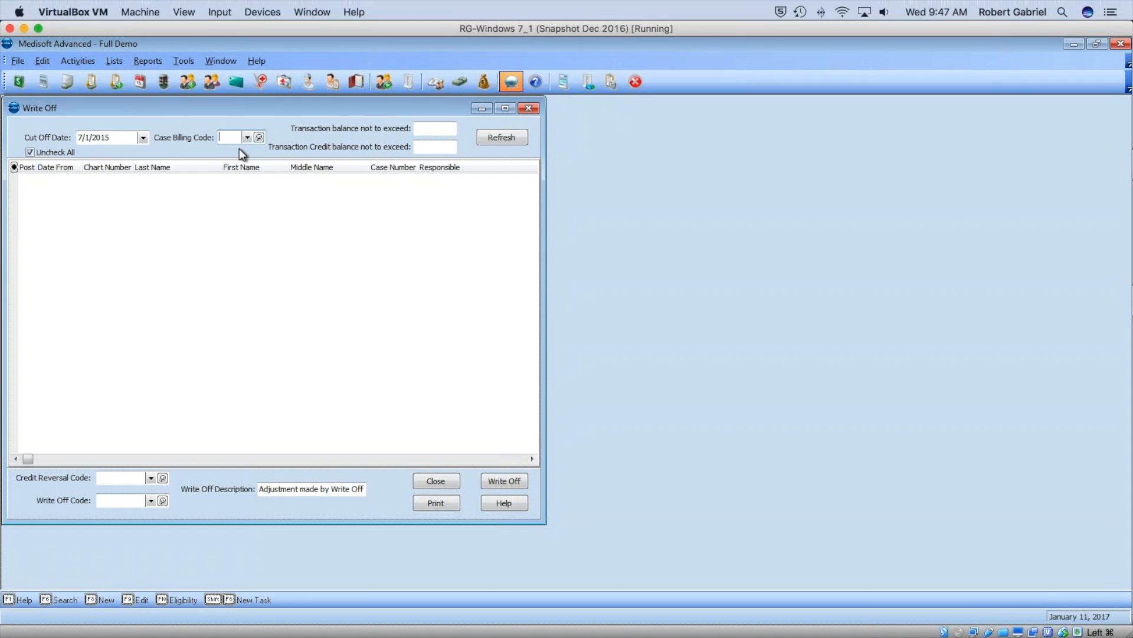
pyautogui.click(438, 129)
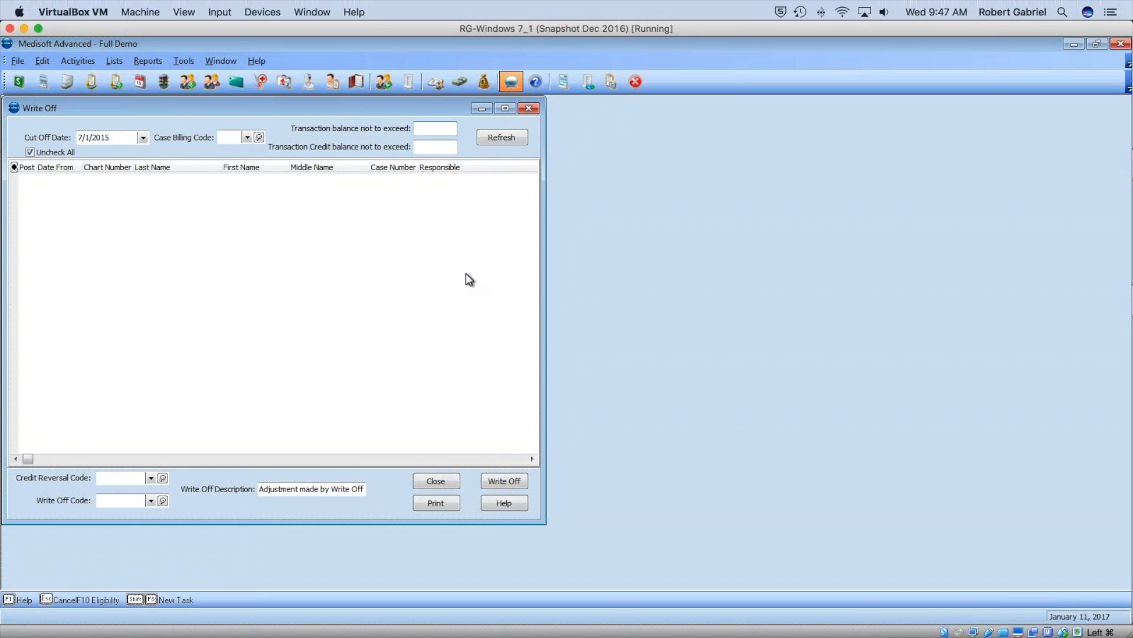
pyautogui.write('99999')
pyautogui.click(425, 145)
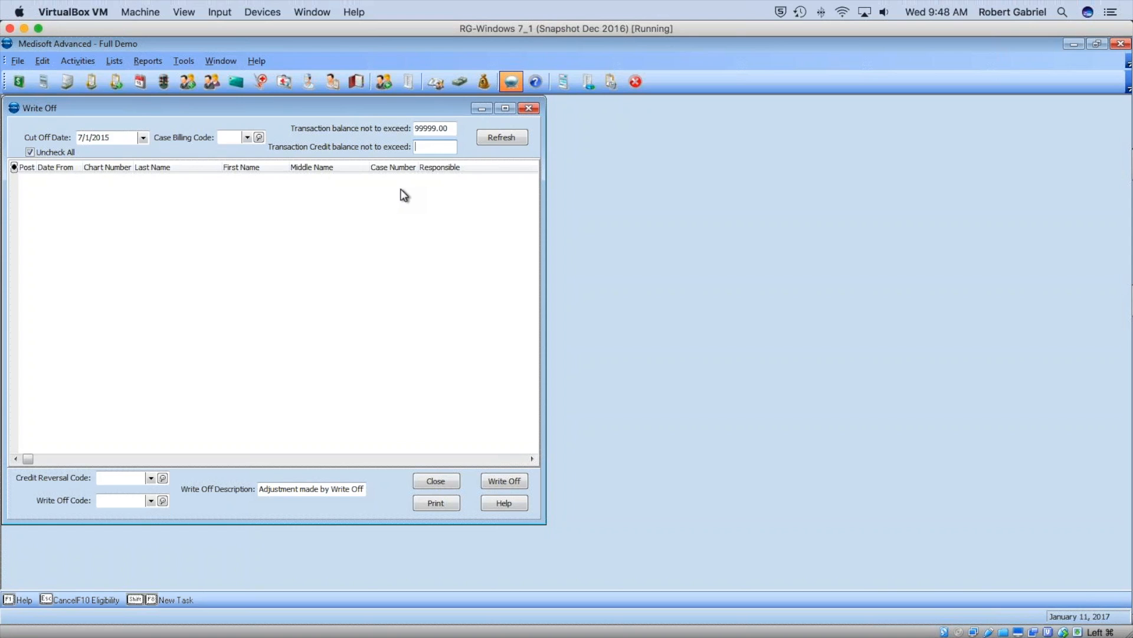
pyautogui.write('99999')
pyautogui.click(363, 262)
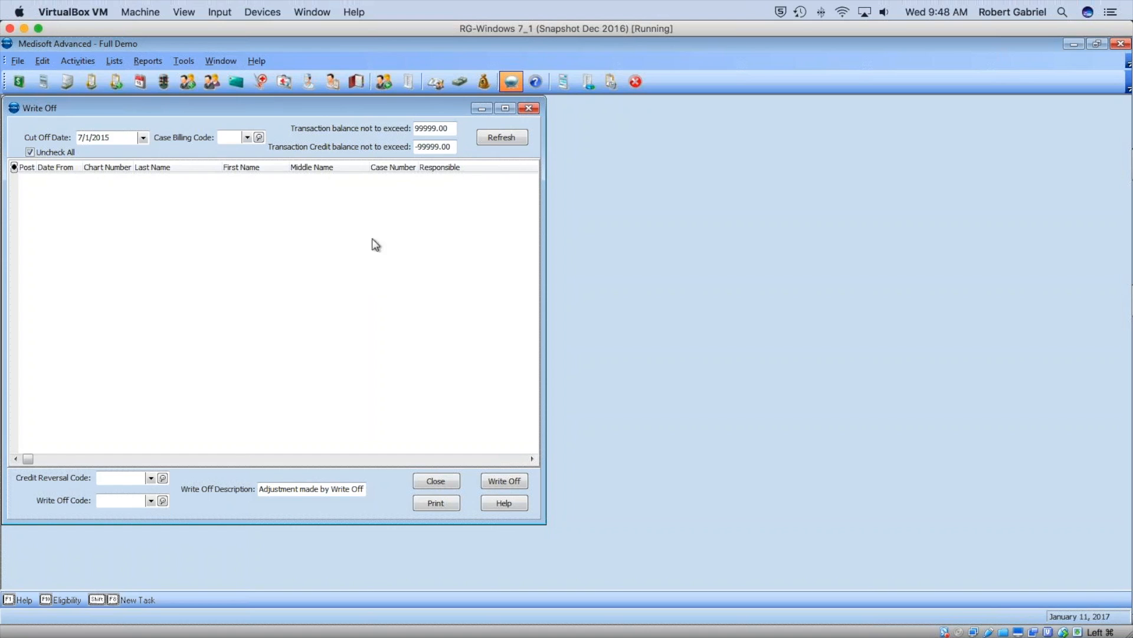
# Choose REFUNDINS as the credit reversal code and ZUNCOLLECT as the write-off code.
pyautogui.click(150, 478)
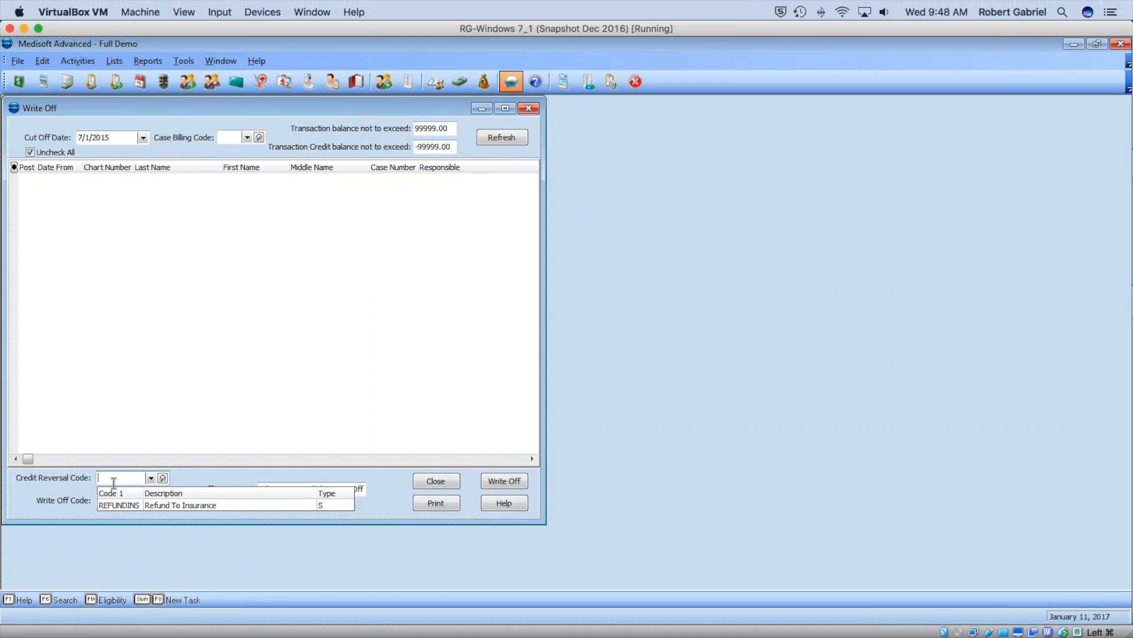
pyautogui.click(139, 505)
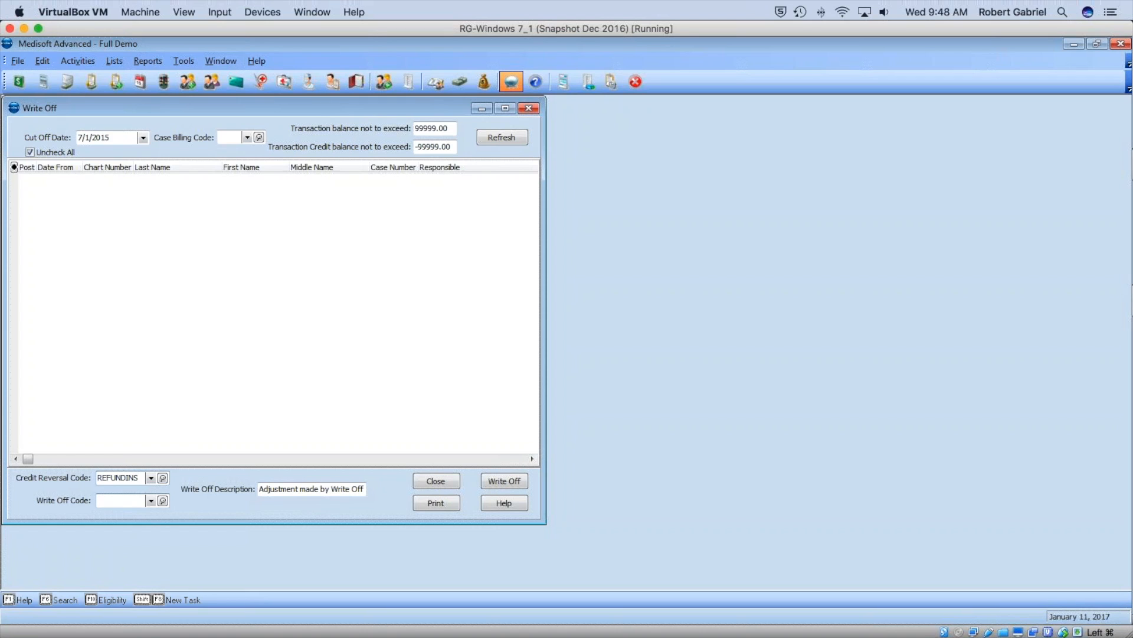
pyautogui.click(151, 502)
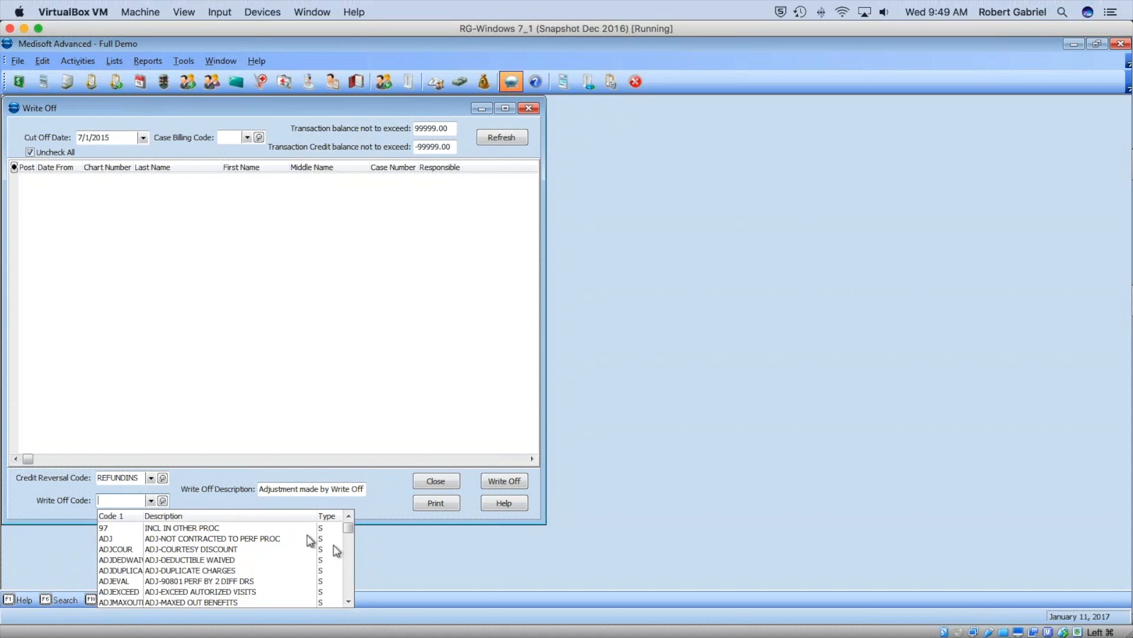
pyautogui.click(349, 601)
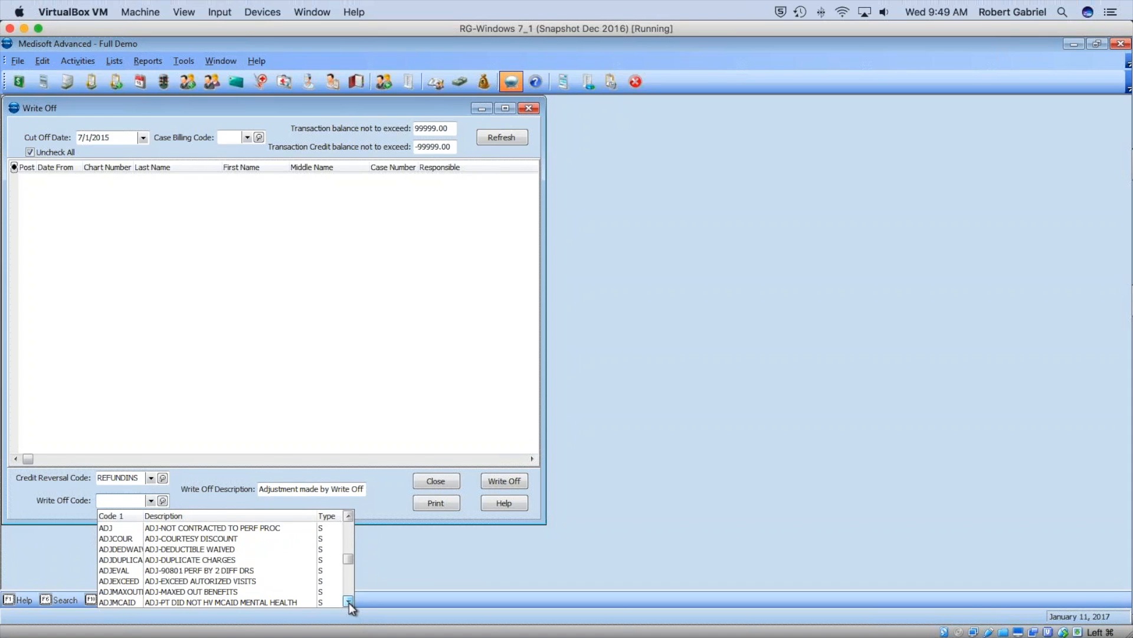
pyautogui.click(349, 601)
pyautogui.click(349, 601)
pyautogui.moveTo(349, 601); pyautogui.dragTo(349, 602)
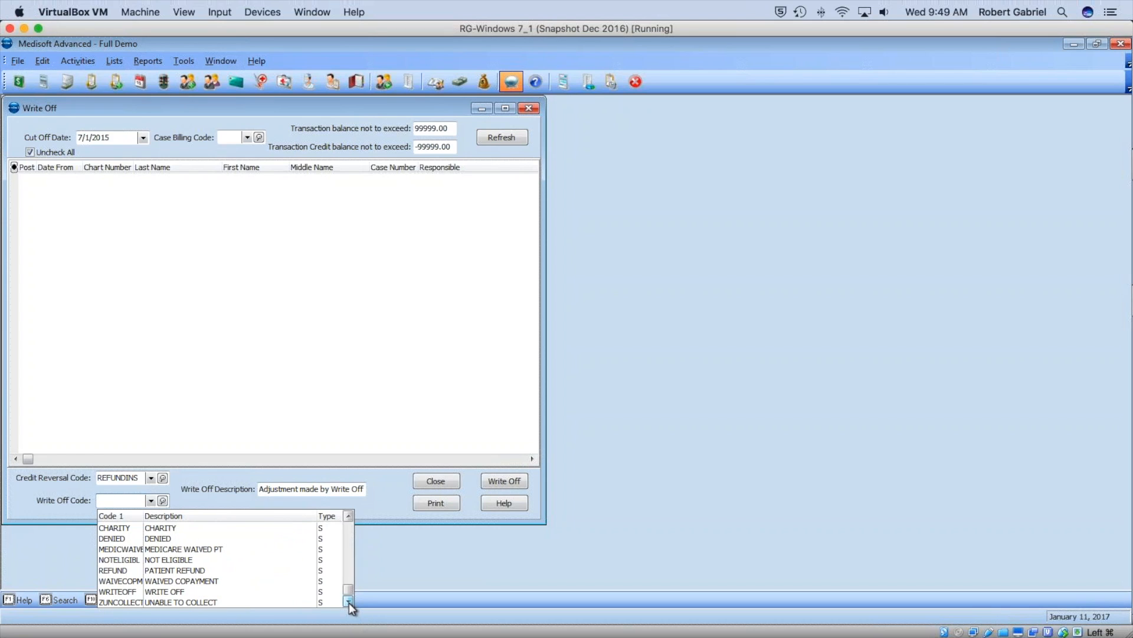
pyautogui.moveTo(347, 603); pyautogui.dragTo(347, 600)
pyautogui.click(200, 600)
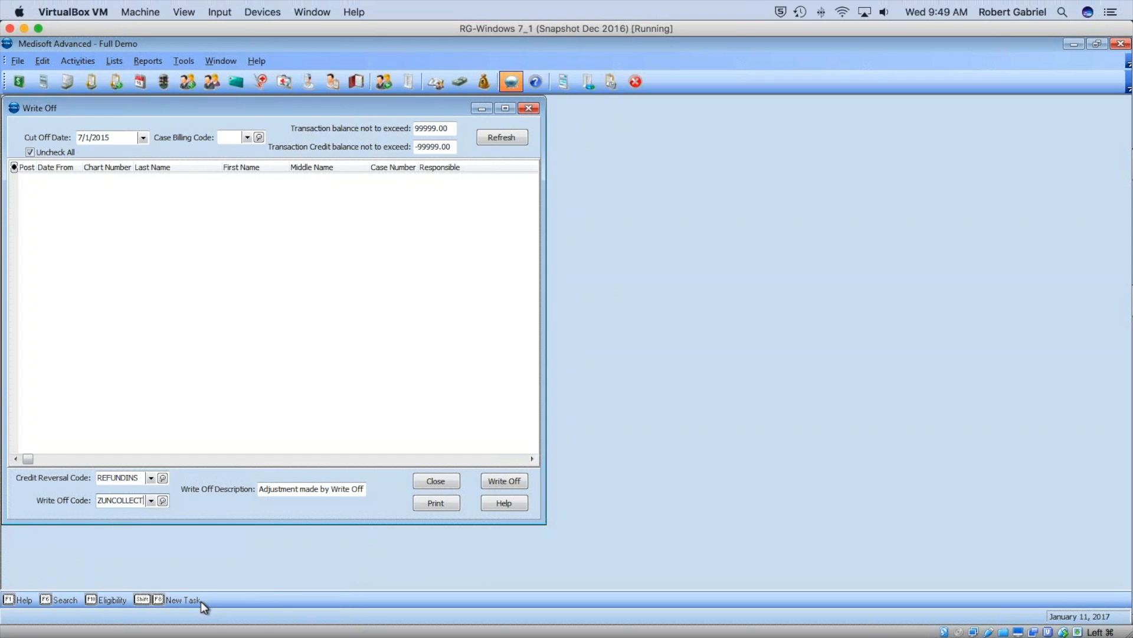
# List matching balances for a 7/1/2016 cut-off date and preview the Write Off Report.
pyautogui.click(506, 136)
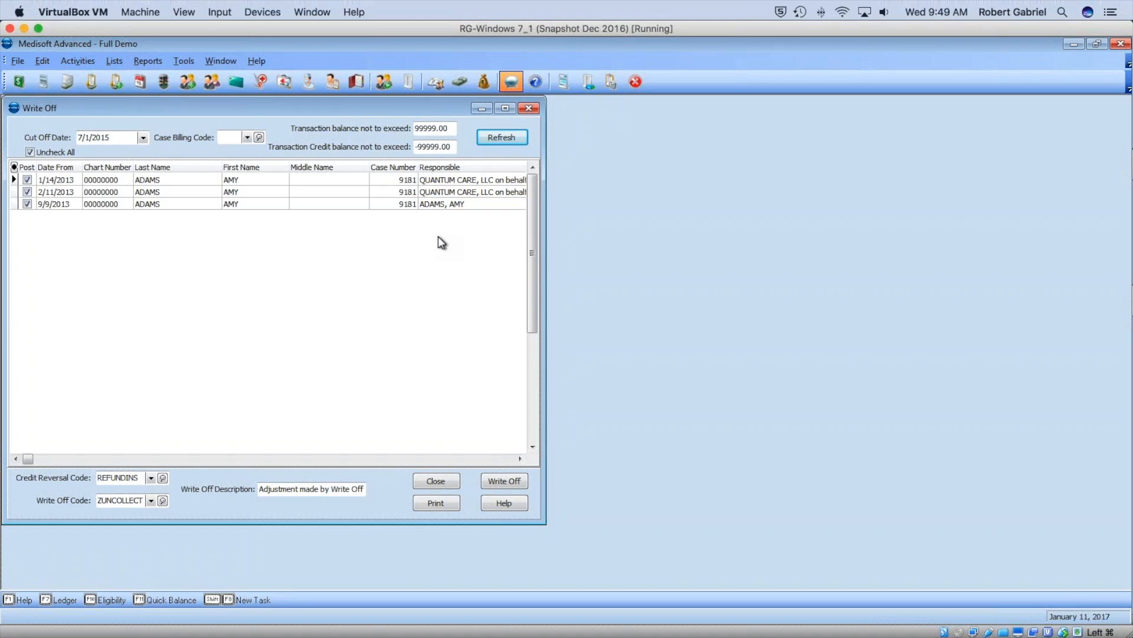
pyautogui.click(81, 135)
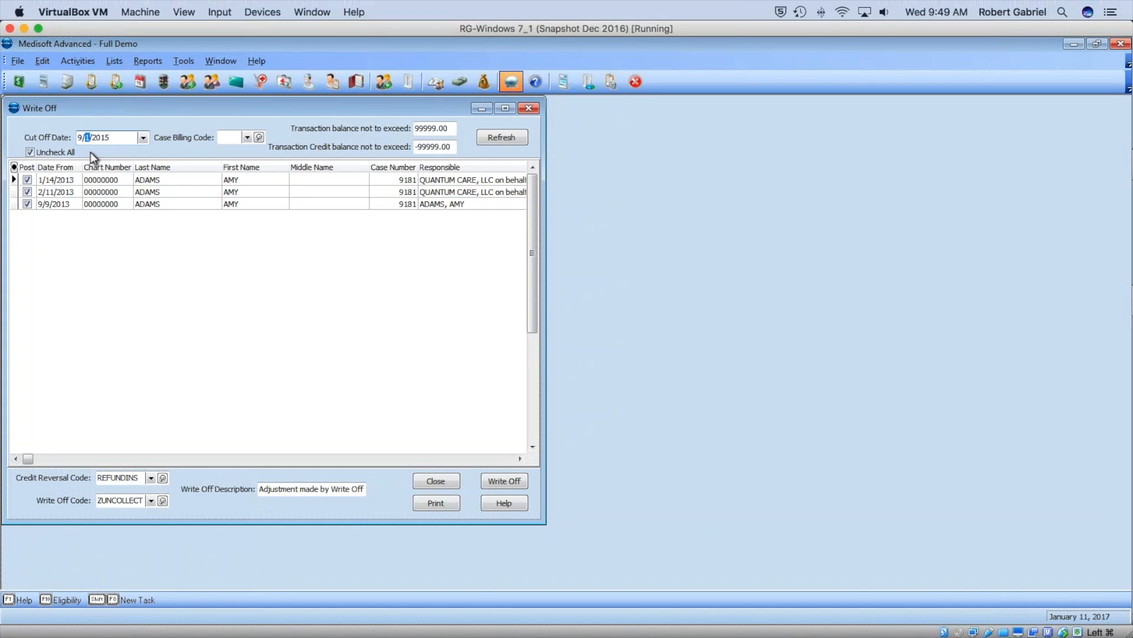
pyautogui.click(494, 138)
pyautogui.click(79, 136)
pyautogui.write('7')
pyautogui.doubleClick(107, 139)
pyautogui.write('2016')
pyautogui.click(499, 137)
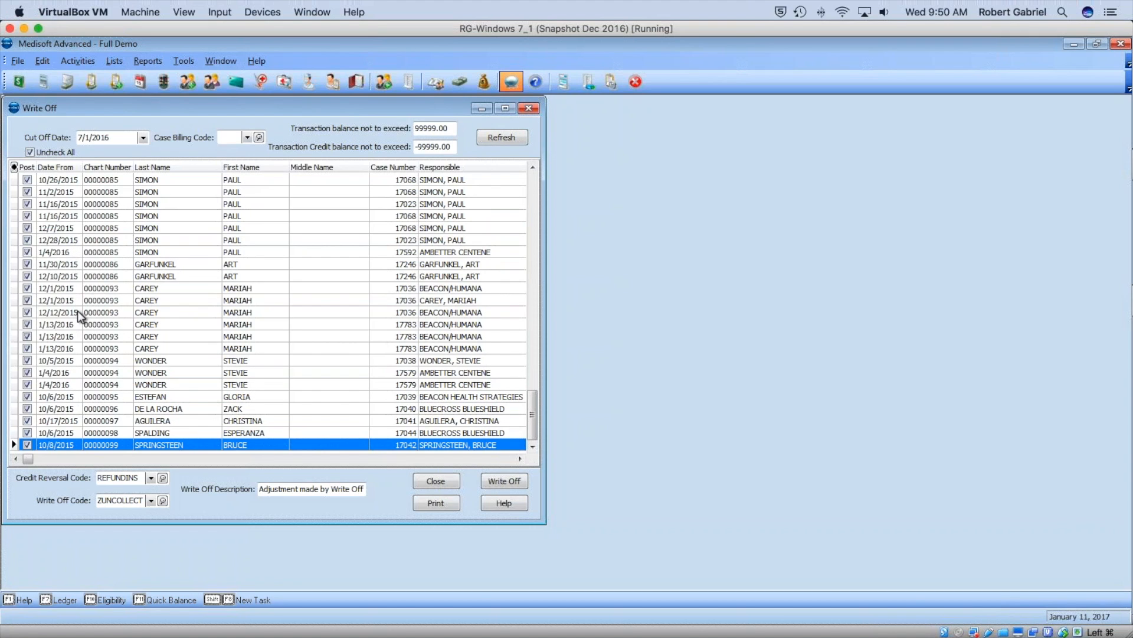
pyautogui.click(444, 508)
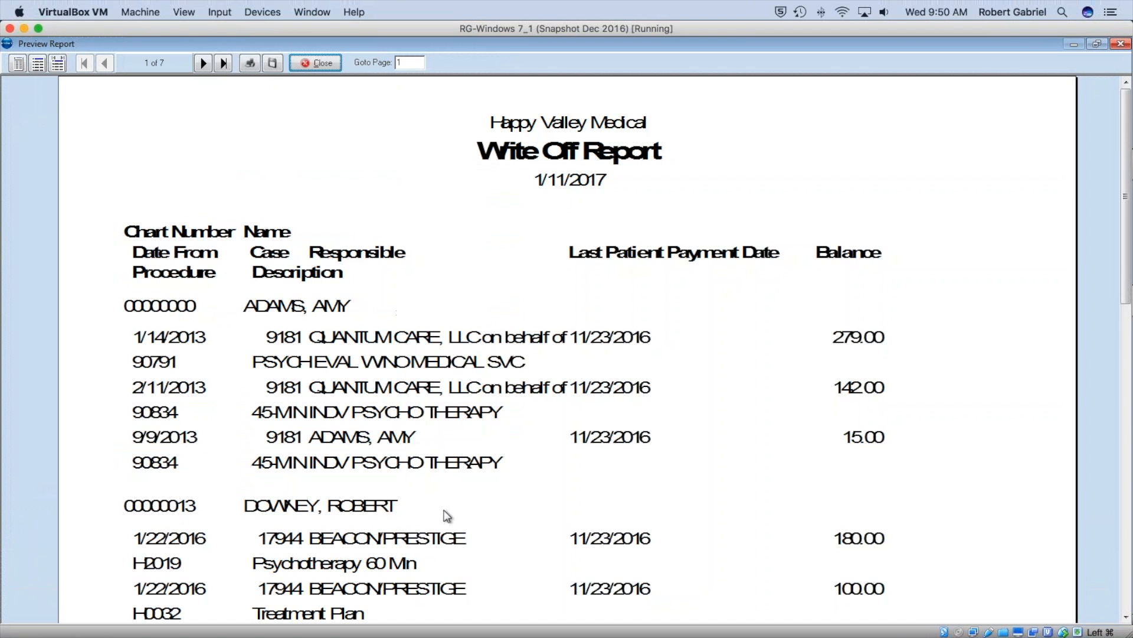
# Page through to page 7 showing REFUNDINS $14,260.78 and ZUNCOLLECT $-164.52 totals, then close the preview.
pyautogui.click(208, 64)
pyautogui.click(208, 65)
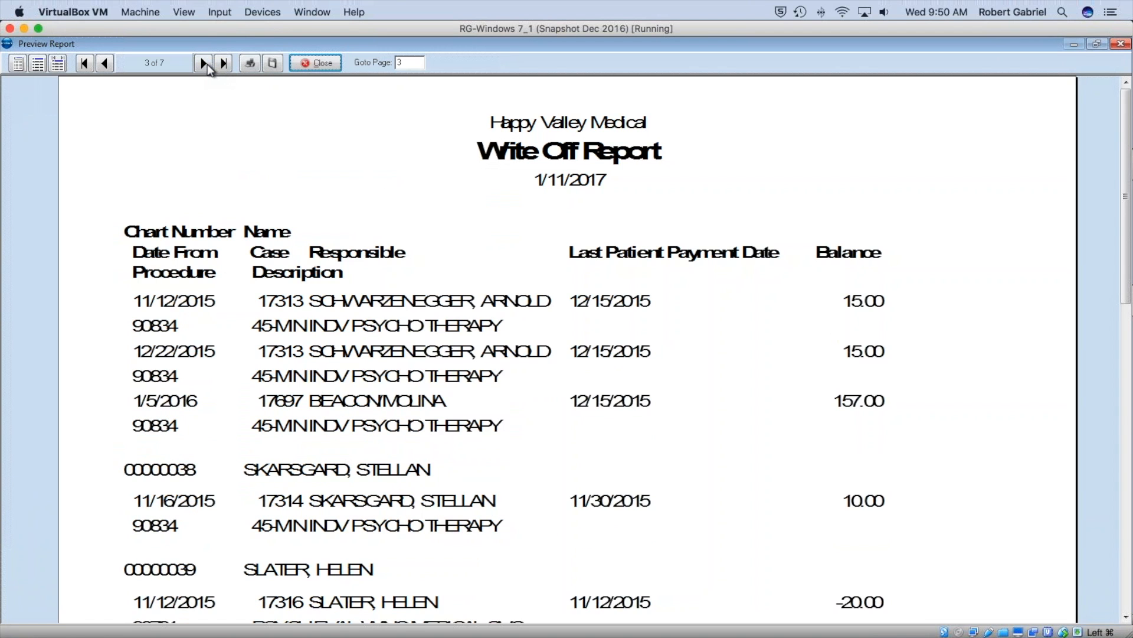
pyautogui.click(204, 63)
pyautogui.click(204, 64)
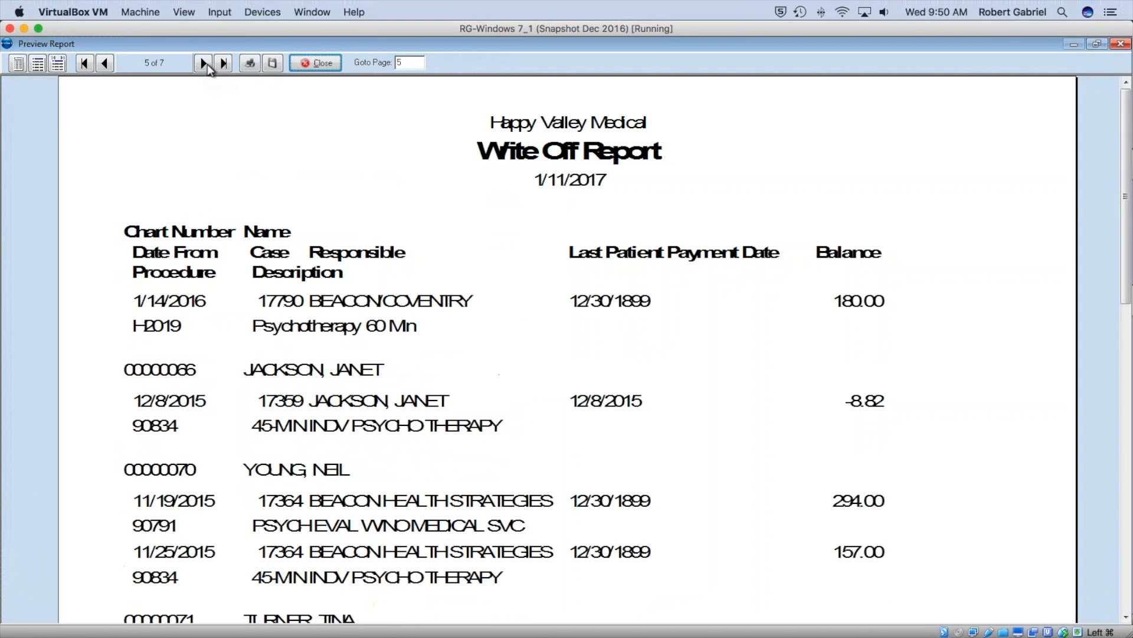
pyautogui.click(204, 64)
pyautogui.click(204, 64)
pyautogui.scroll(-7, 933, 535)
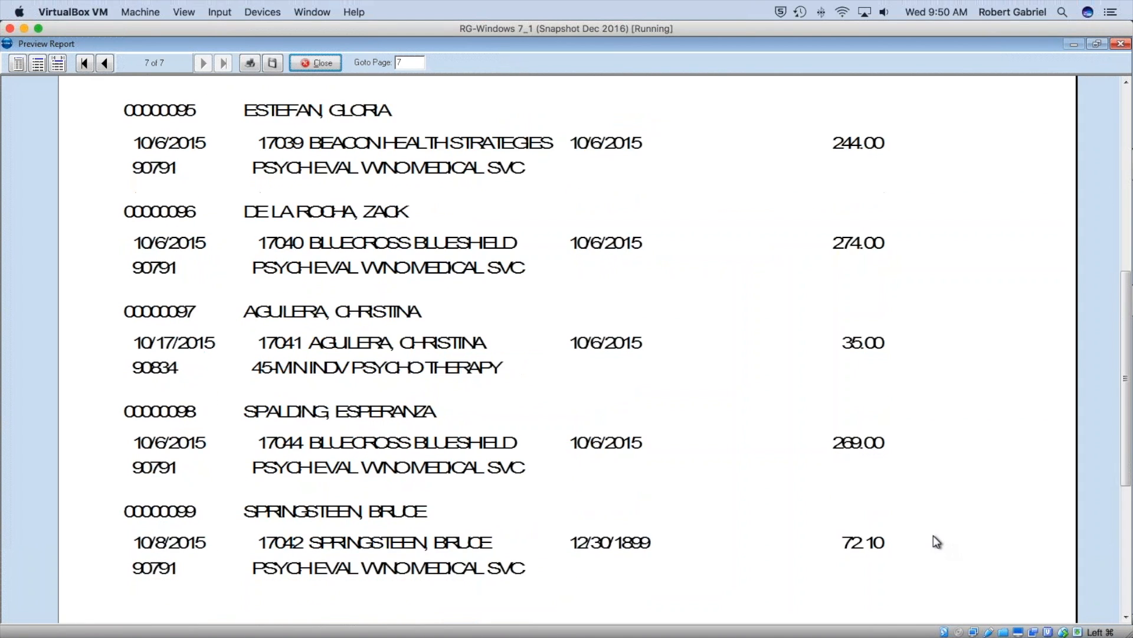
pyautogui.scroll(-3, 933, 542)
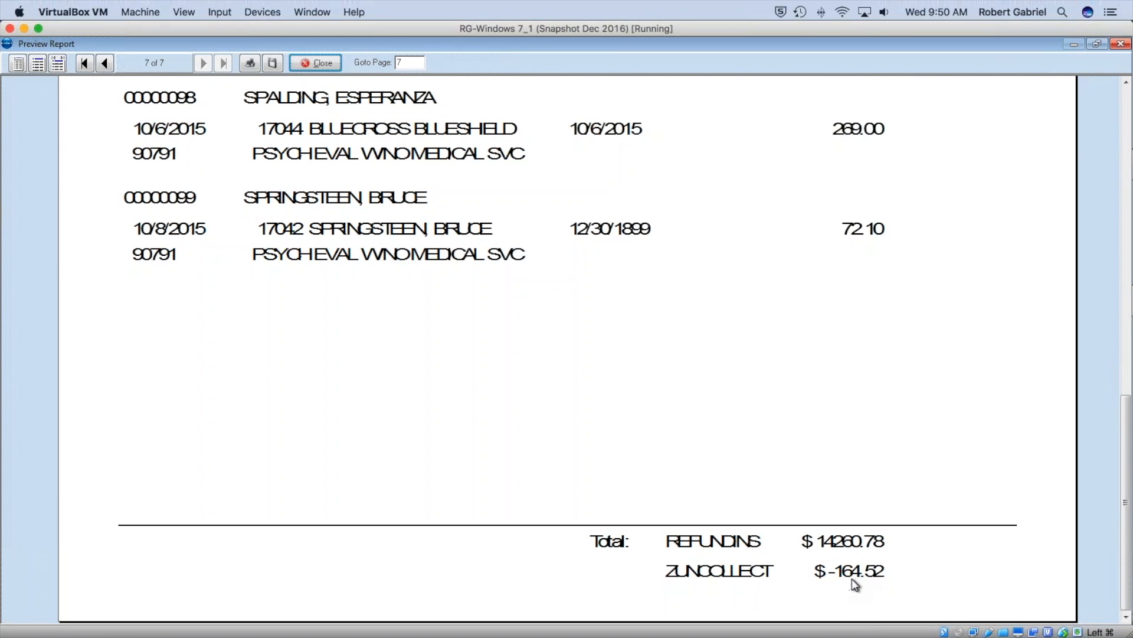
pyautogui.scroll(6, 481, 253)
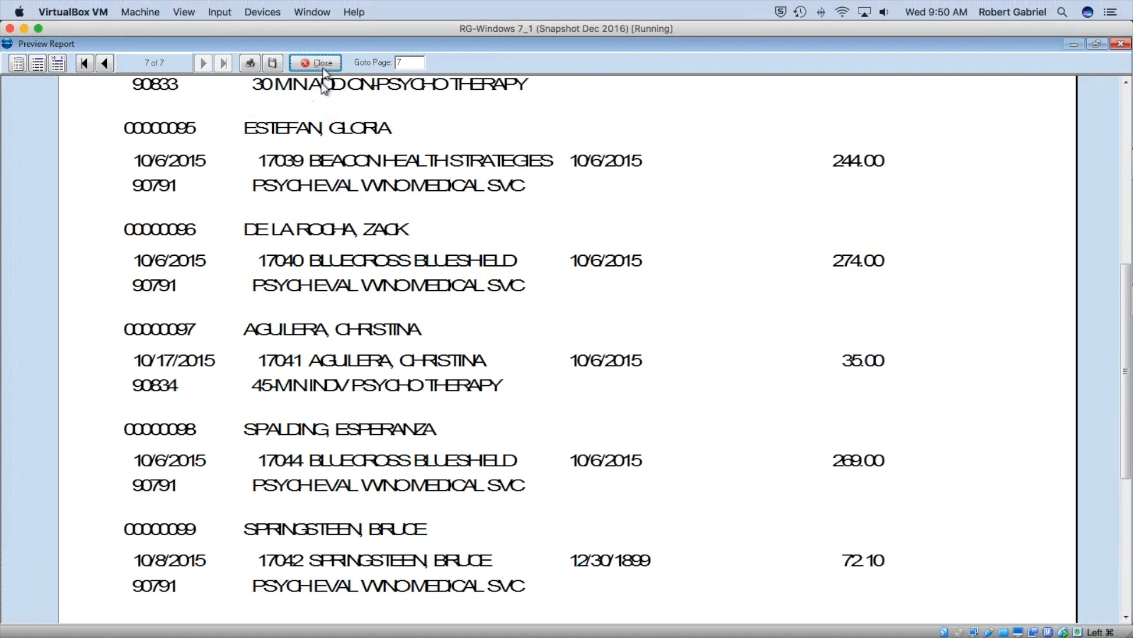
pyautogui.click(322, 65)
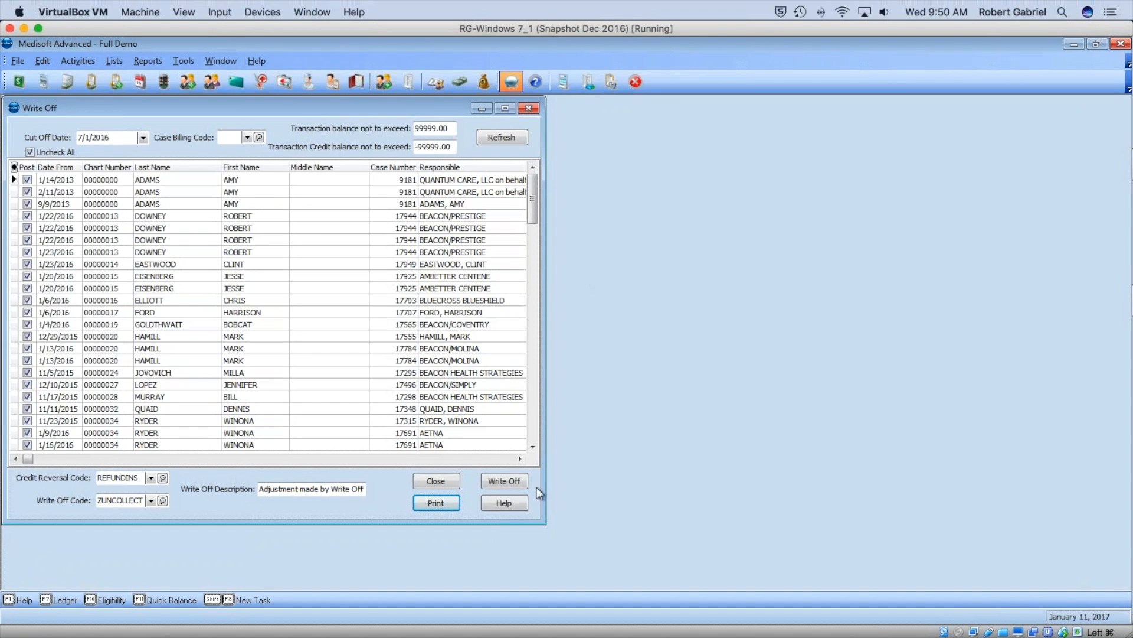
# Post the write-off for the checked balances, confirming the backup warning, and close the Write Off window.
pyautogui.click(505, 480)
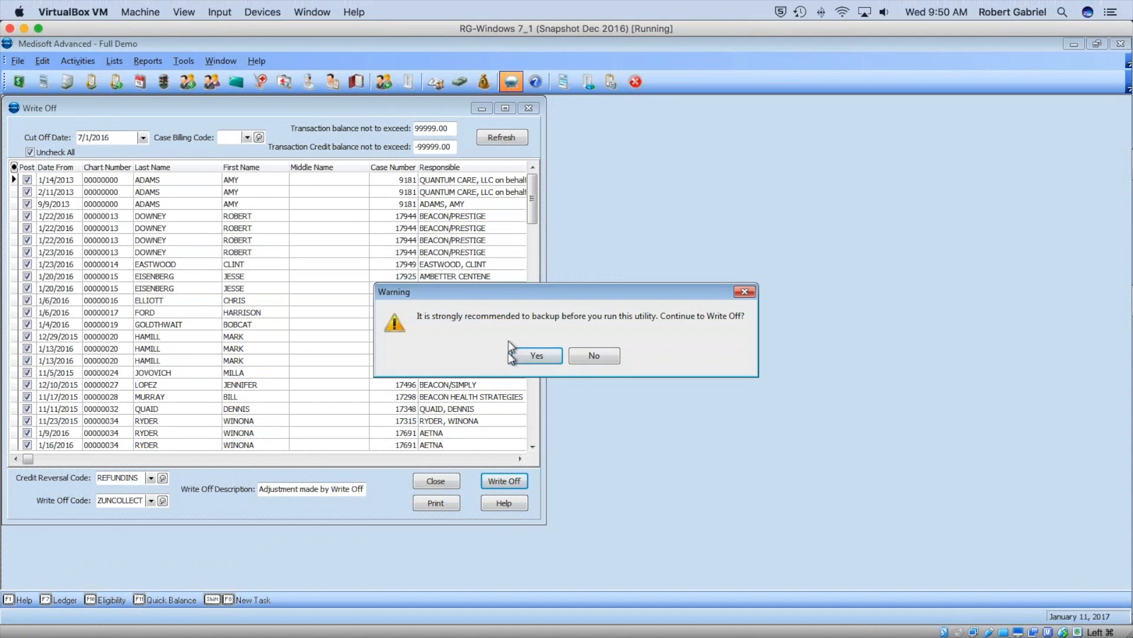
pyautogui.click(535, 355)
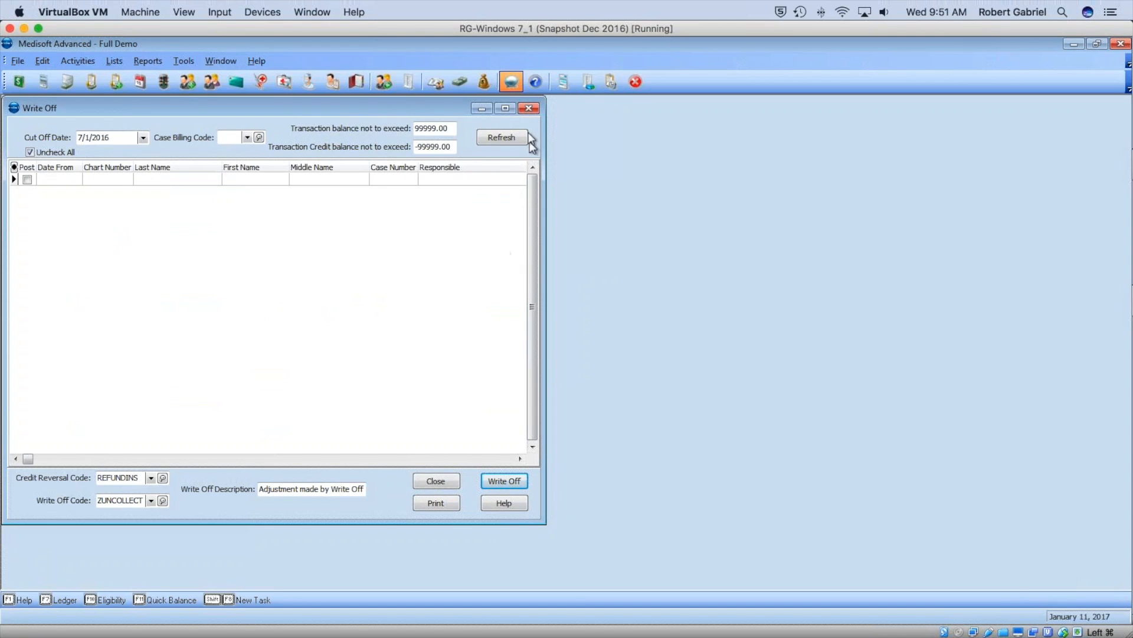
pyautogui.click(528, 109)
pyautogui.click(148, 61)
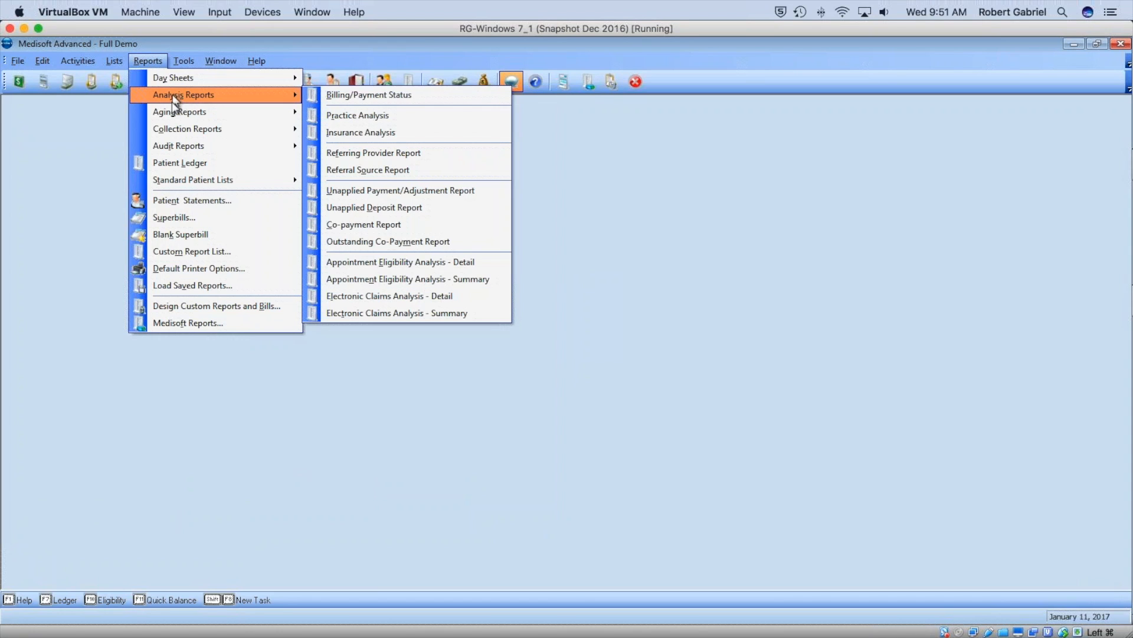
# Preview Patient Aging by Statement Date on screen with default criteria, showing $1,905.75 total, then close it.
pyautogui.moveTo(177, 112)
pyautogui.click(352, 112)
pyautogui.click(638, 303)
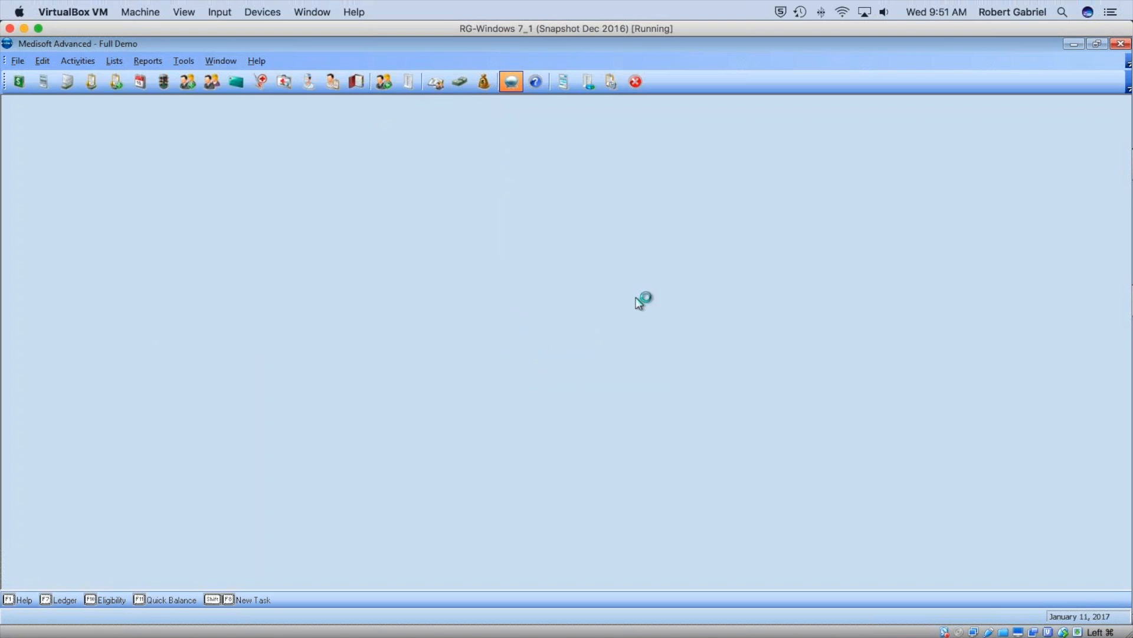
pyautogui.click(703, 474)
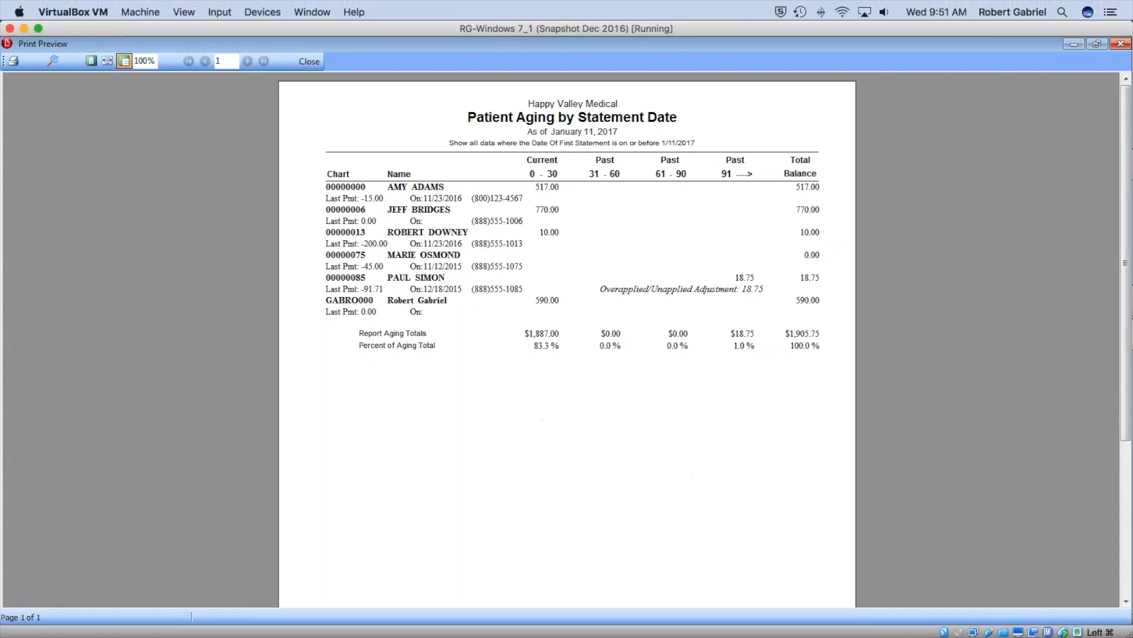
pyautogui.click(309, 62)
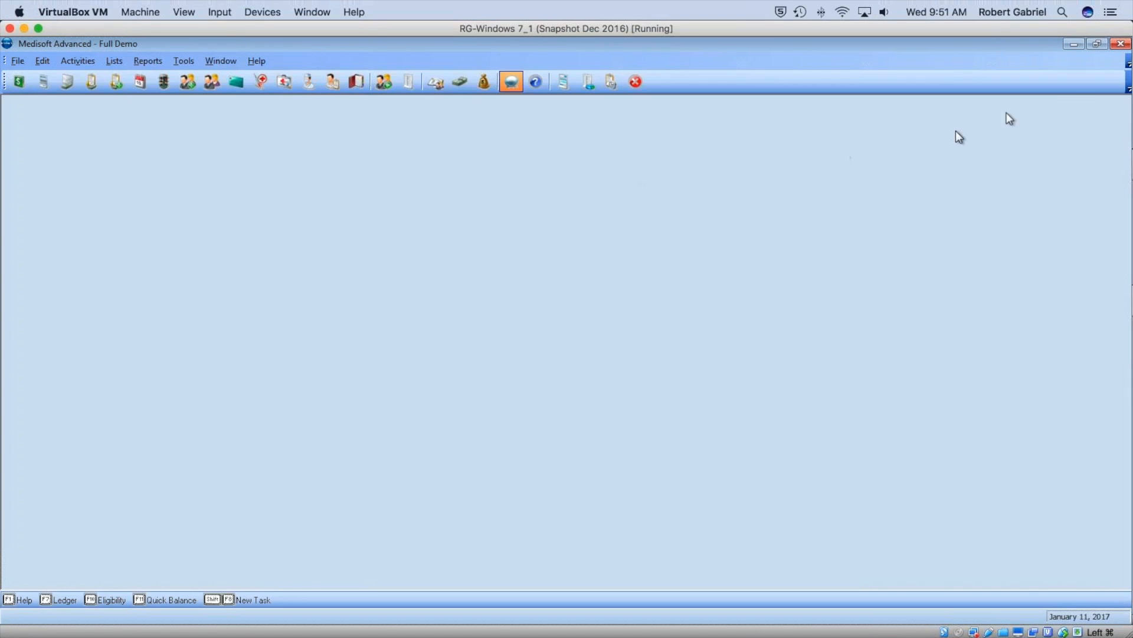
pyautogui.moveTo(1127, 59)
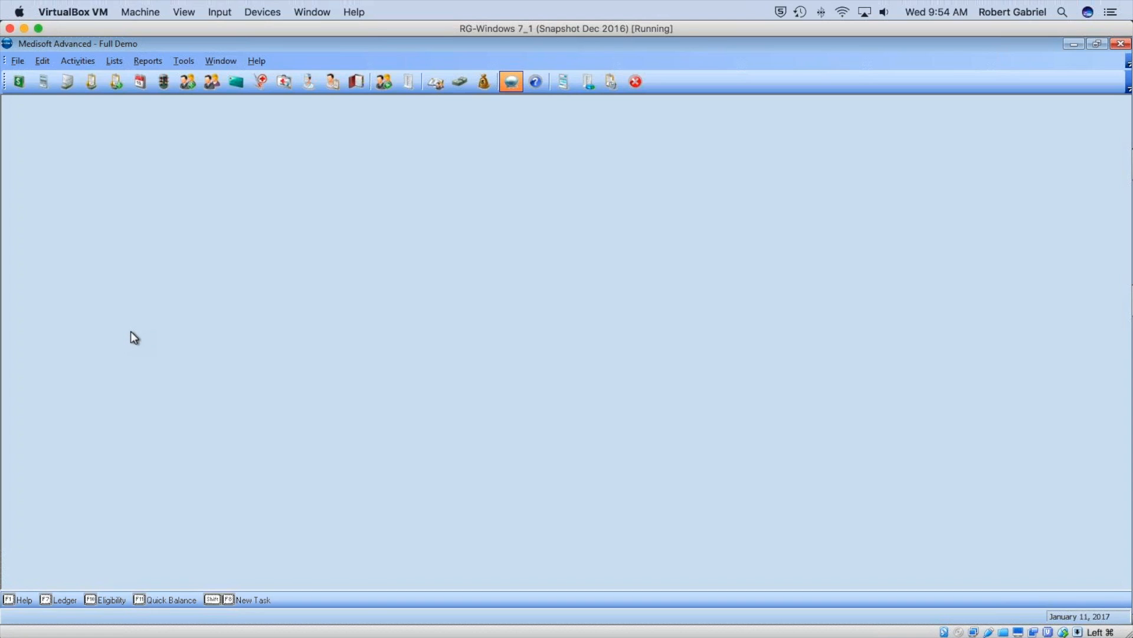
# Open Transaction Entry for the first patient's chart and load the 1/11/2017 write-off entry.
pyautogui.click(18, 81)
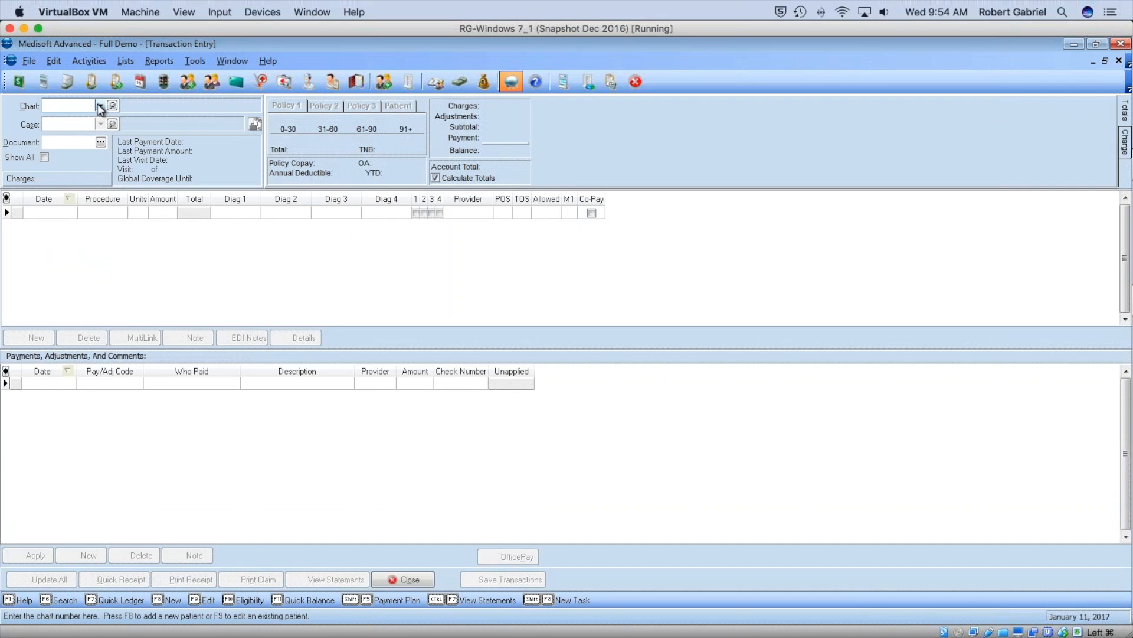
pyautogui.click(100, 105)
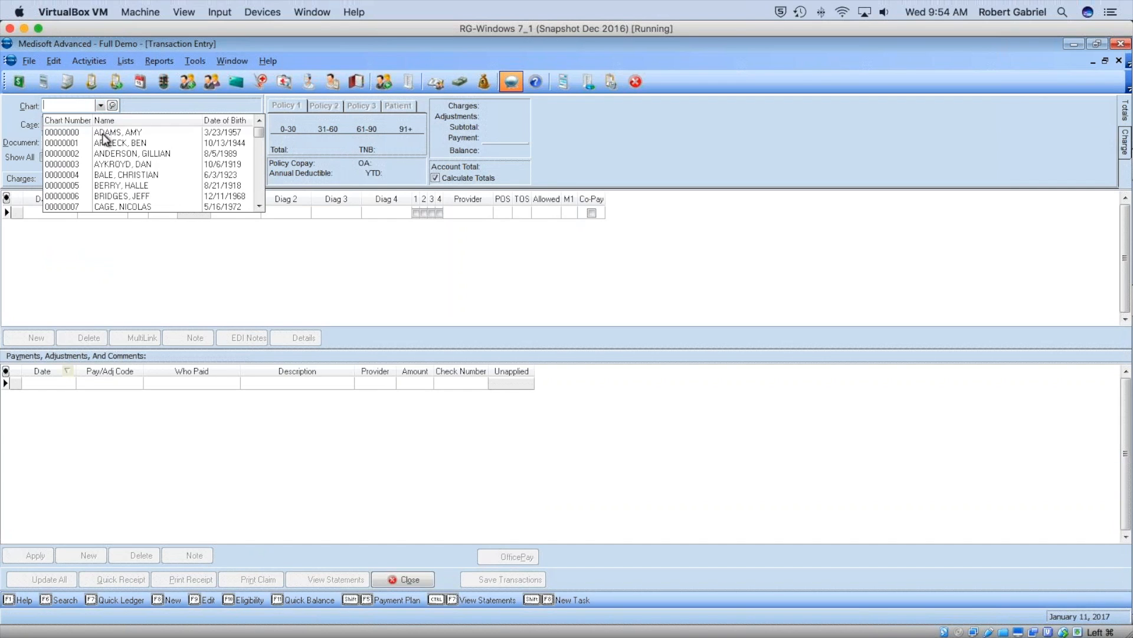
pyautogui.click(102, 132)
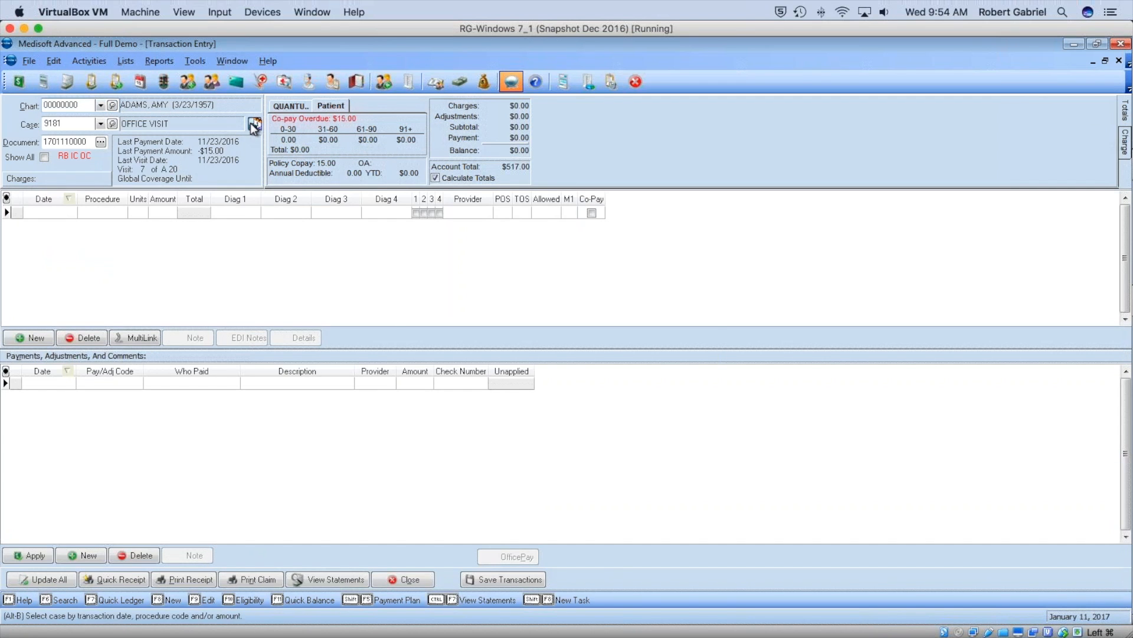
pyautogui.click(567, 361)
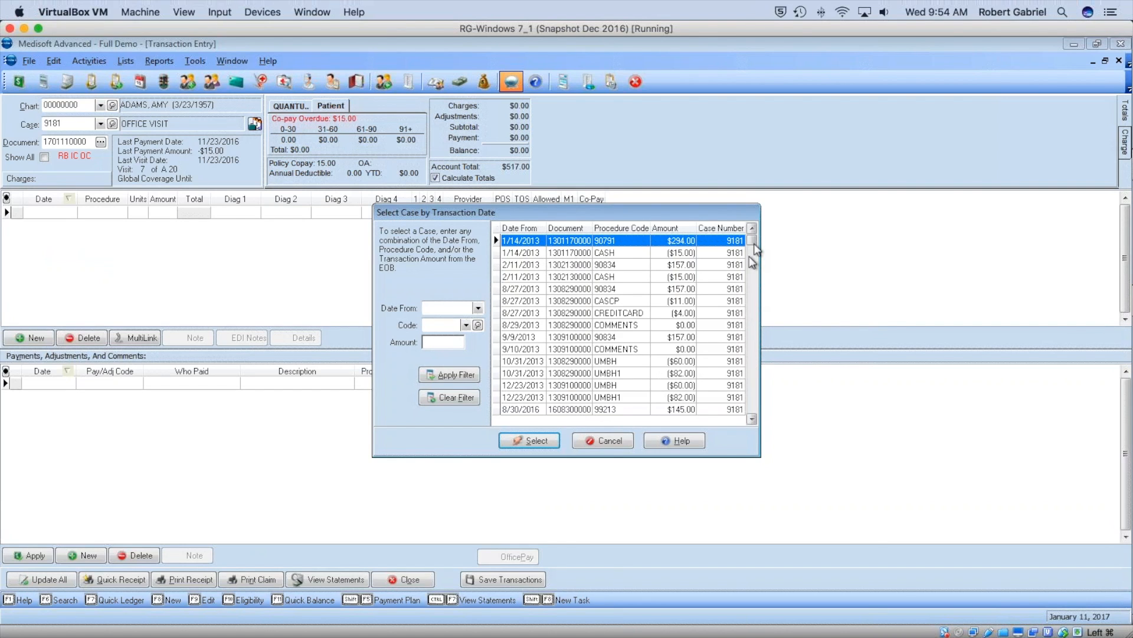
pyautogui.moveTo(753, 243); pyautogui.dragTo(754, 415)
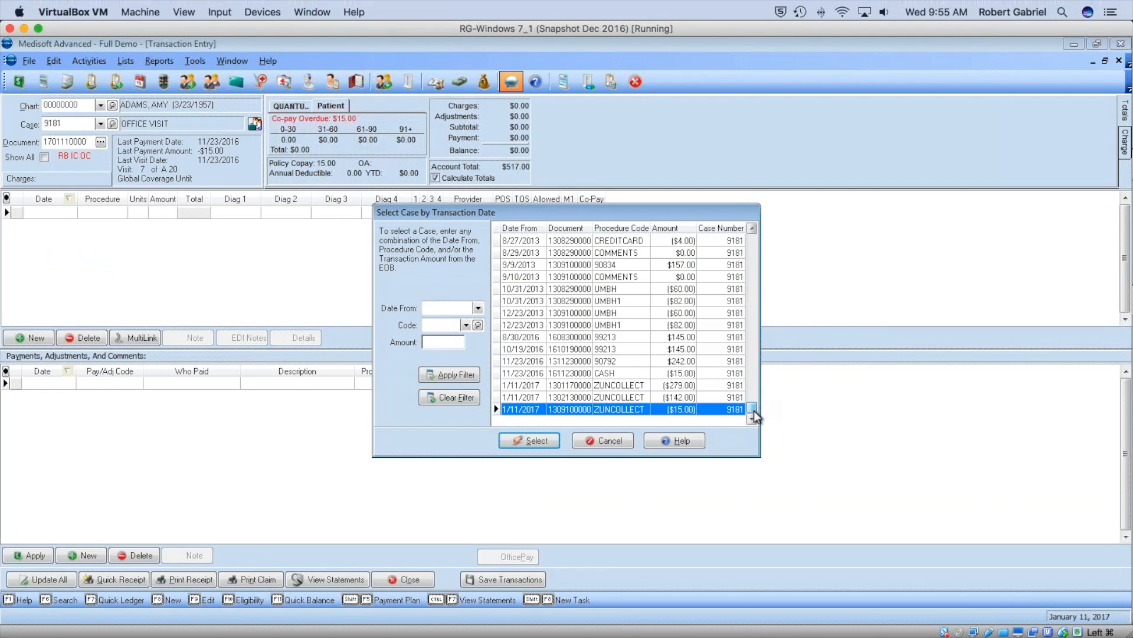
pyautogui.click(535, 390)
pyautogui.click(541, 442)
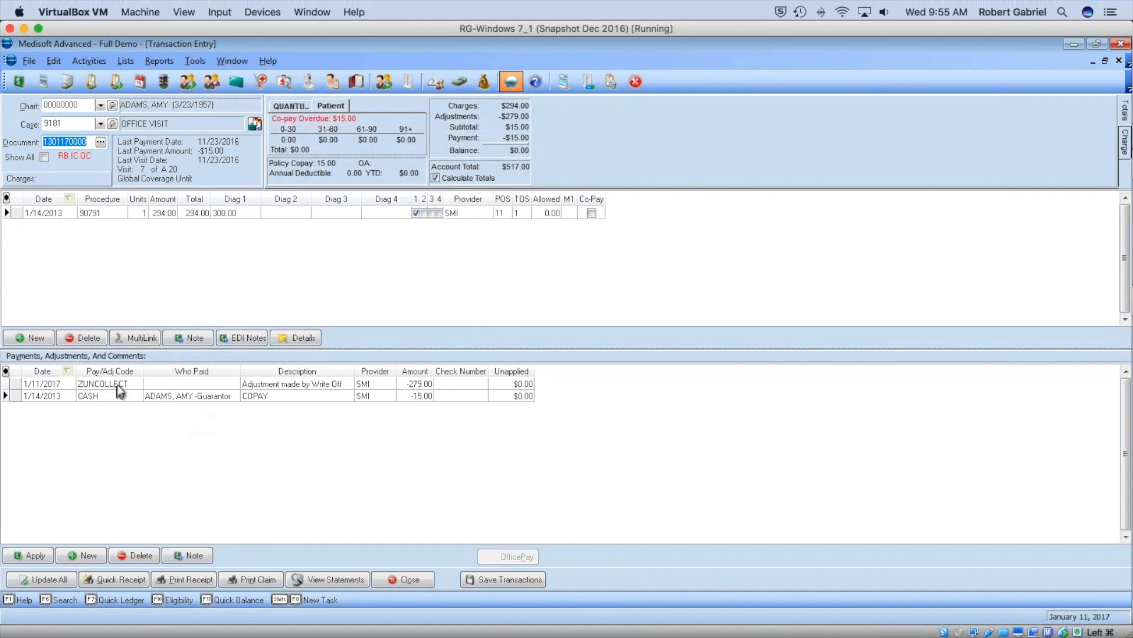
# Delete the -279.00 ZUNCOLLECT adjustment and save the transactions, dismissing the $15.00 copay notice.
pyautogui.click(59, 384)
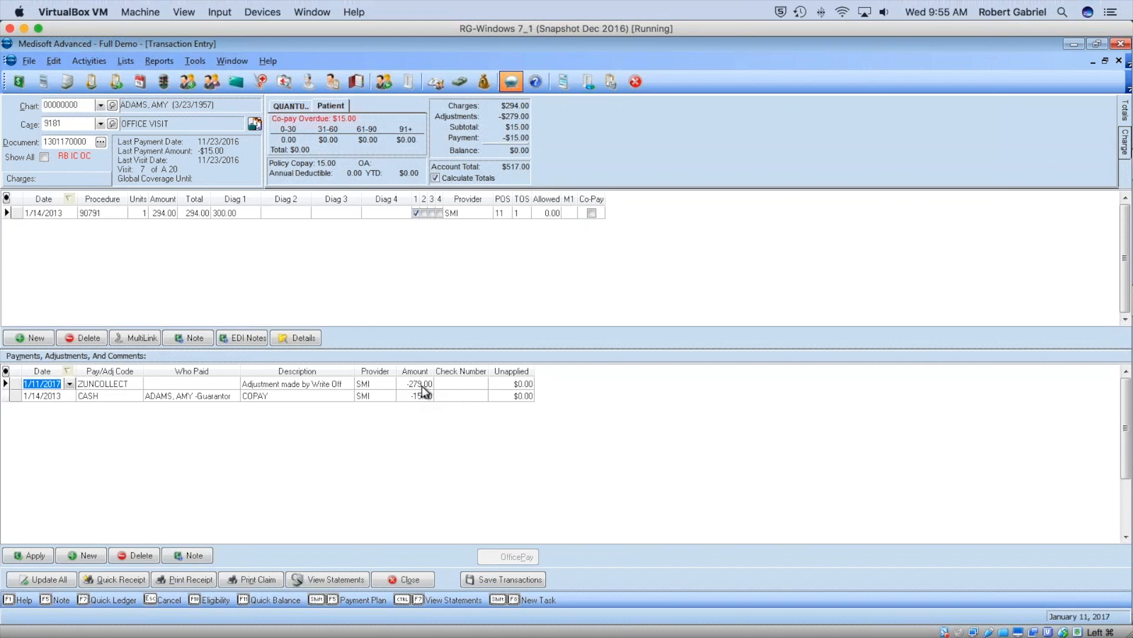
pyautogui.click(135, 555)
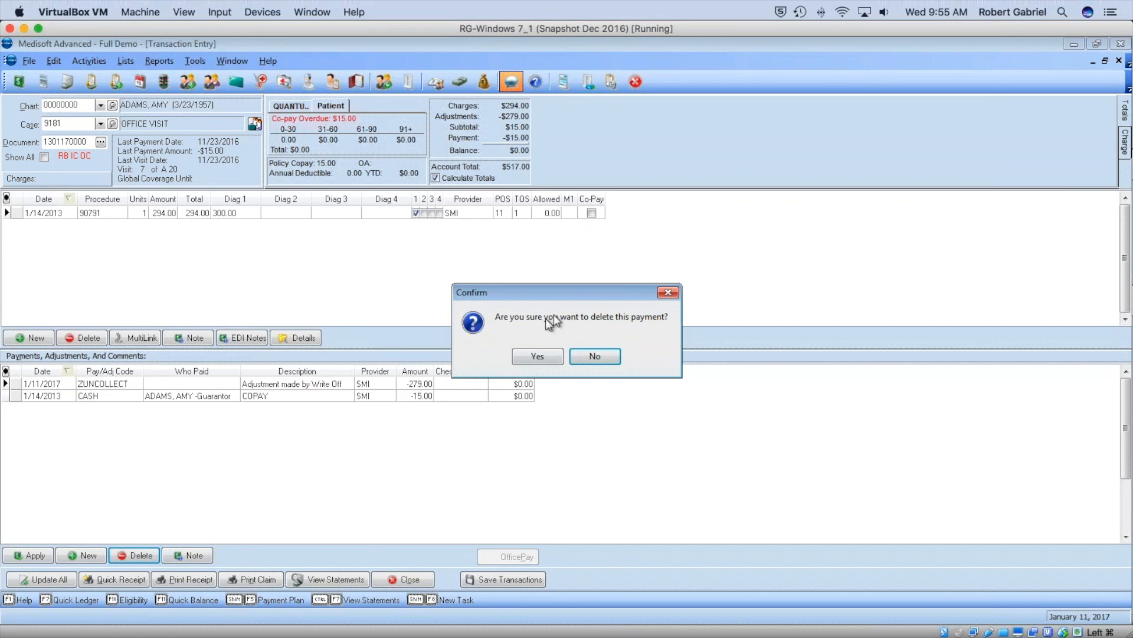
pyautogui.click(544, 355)
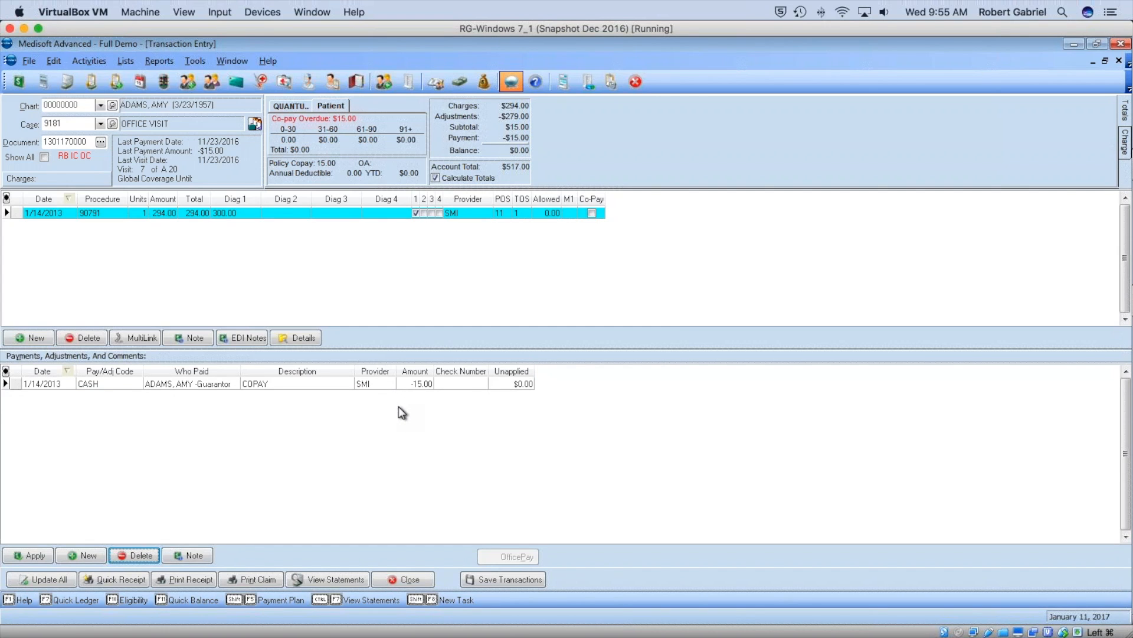
pyautogui.click(494, 580)
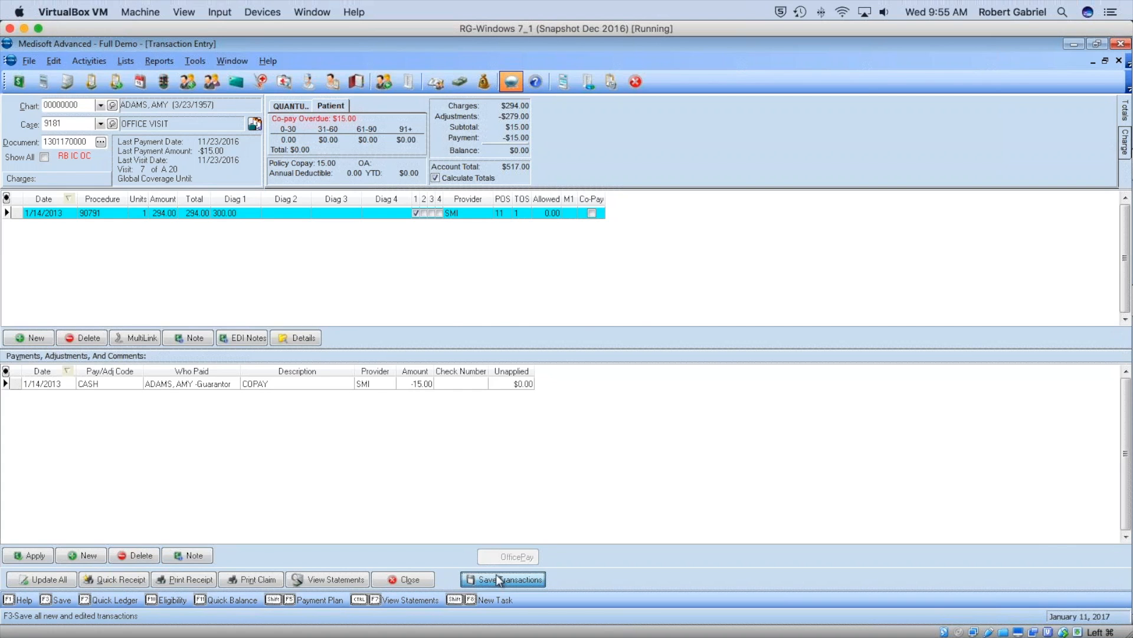
pyautogui.click(539, 367)
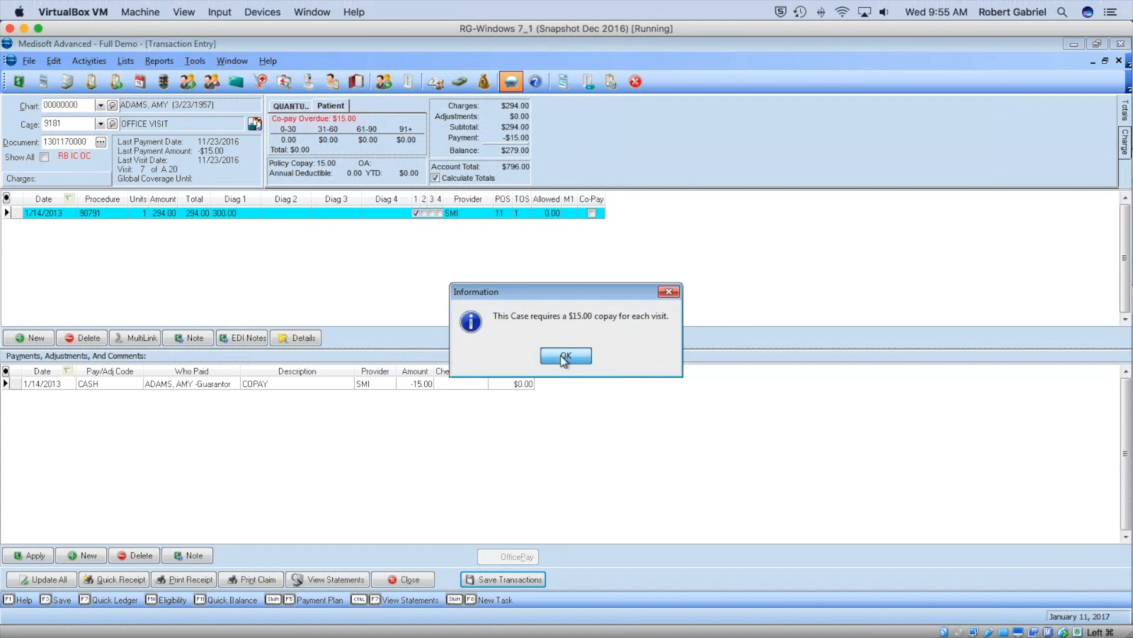
pyautogui.click(565, 357)
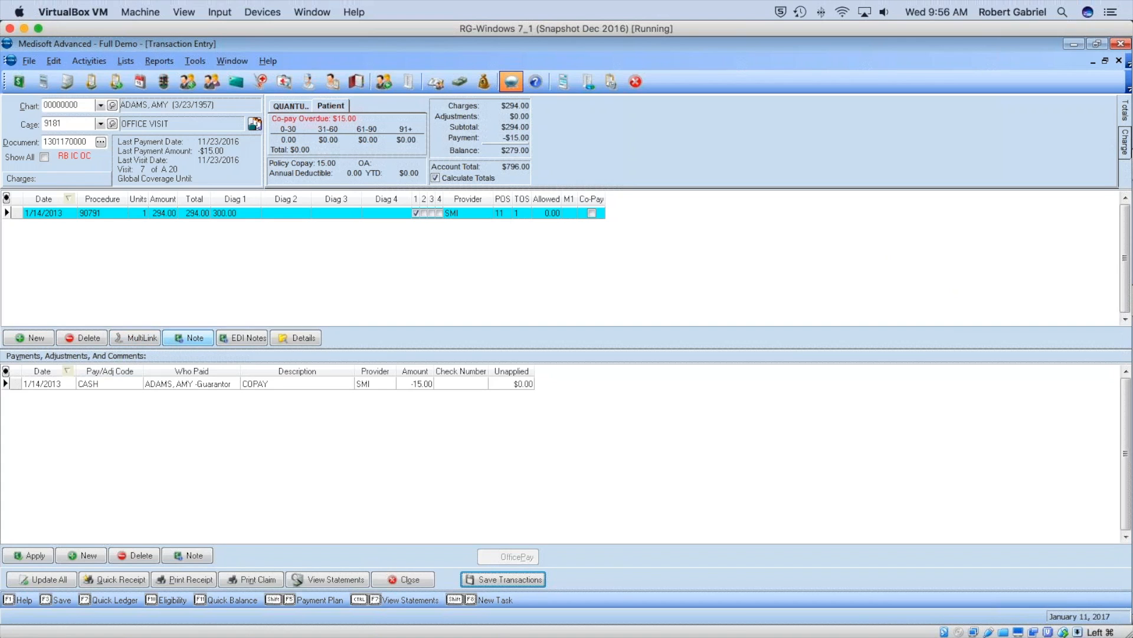
# Close Transaction Entry and open Activities > Small Balance Write-off.
pyautogui.click(406, 580)
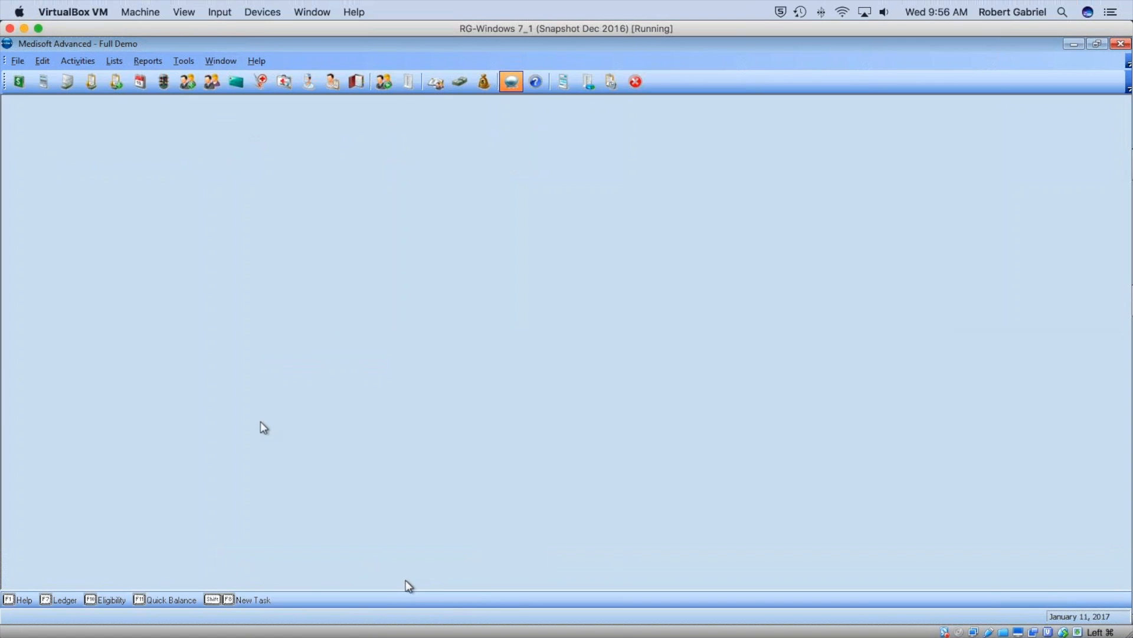
pyautogui.click(15, 62)
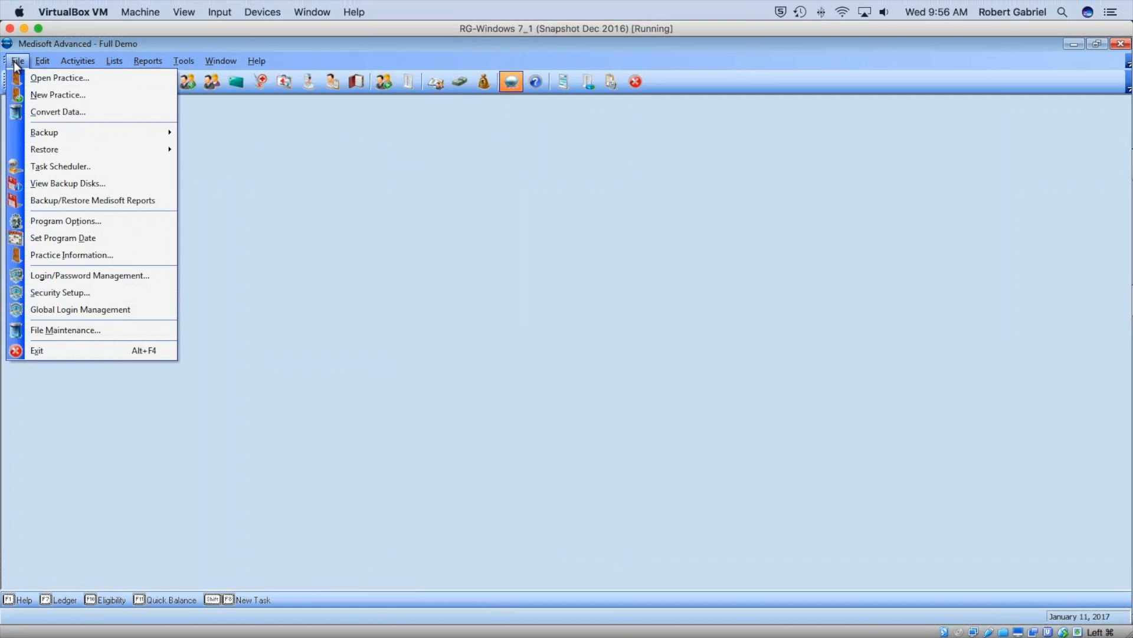
pyautogui.moveTo(70, 61)
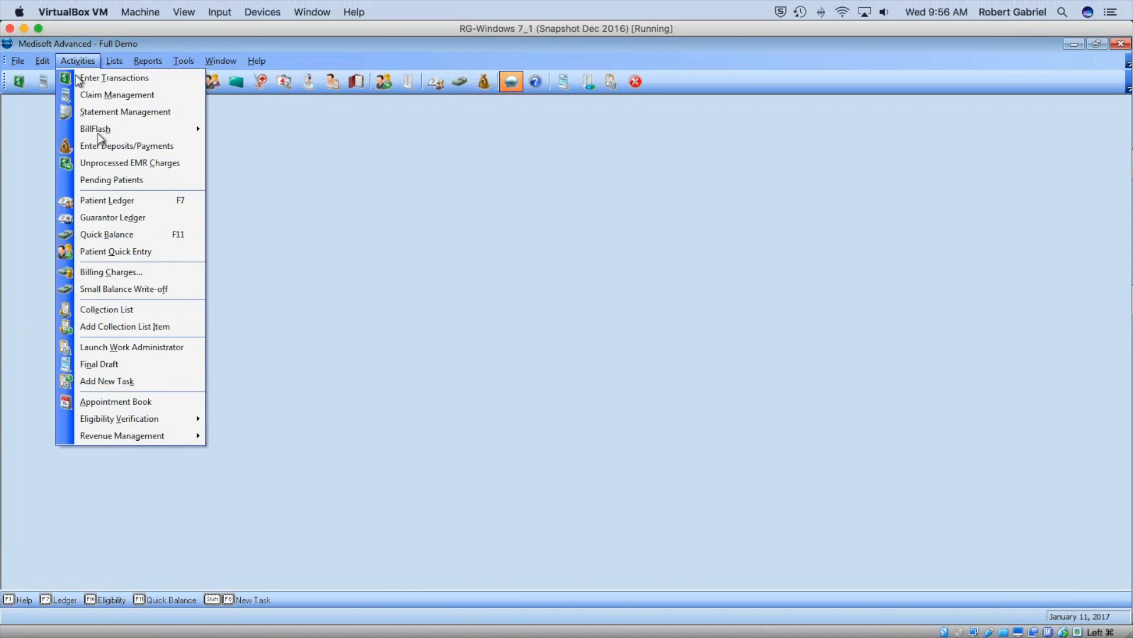
pyautogui.click(154, 289)
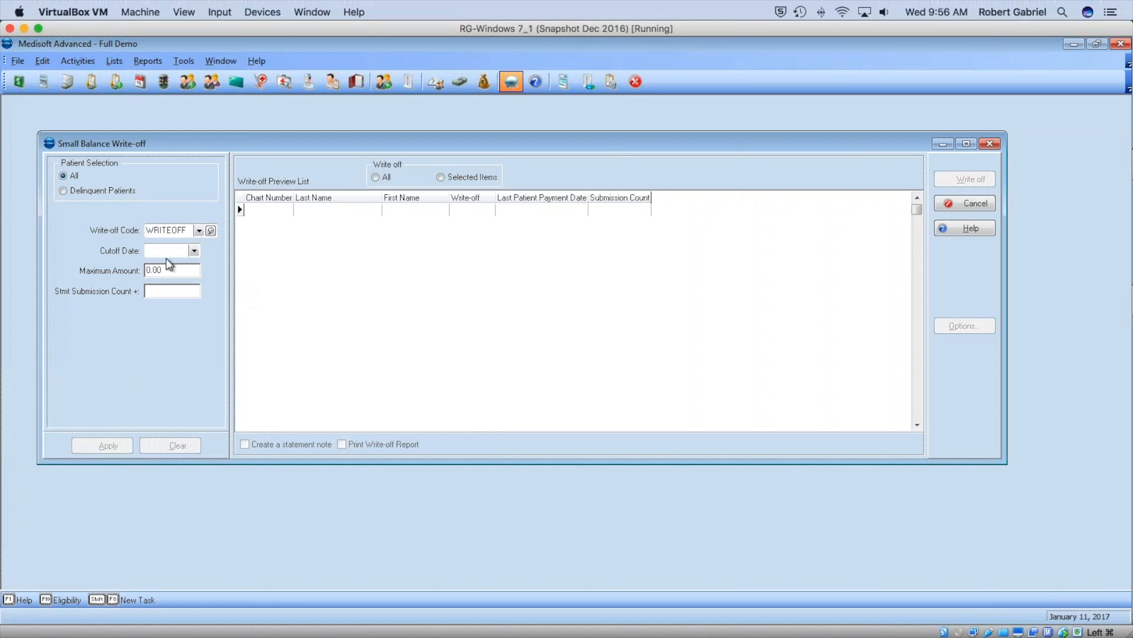
# Pick 1/11/2017 from the Cutoff Date calendar.
pyautogui.click(194, 251)
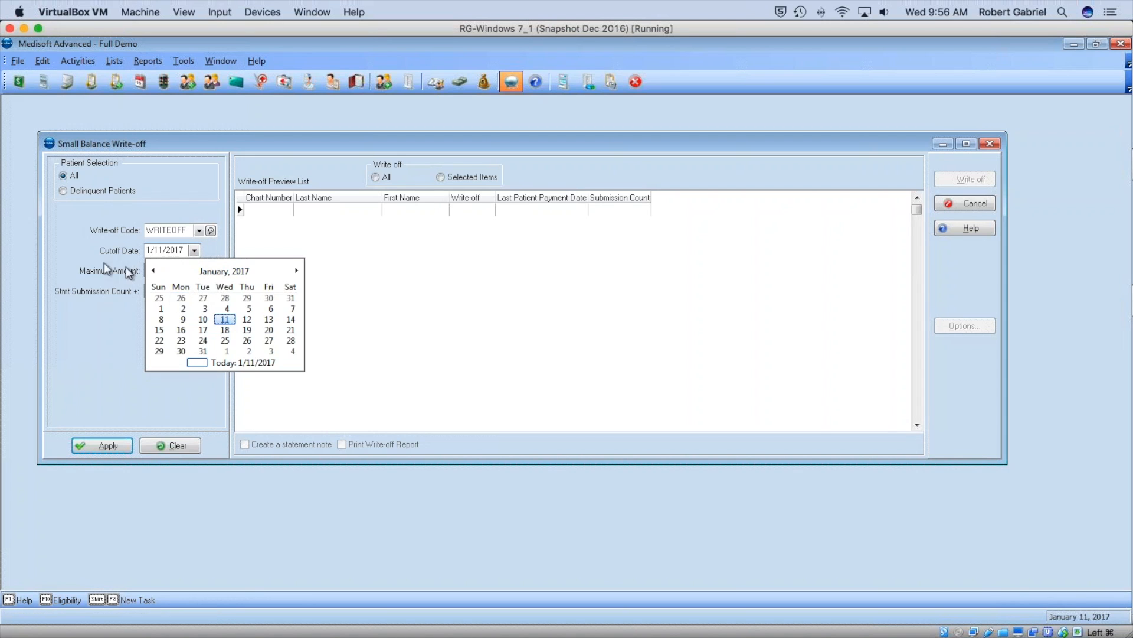
pyautogui.click(101, 252)
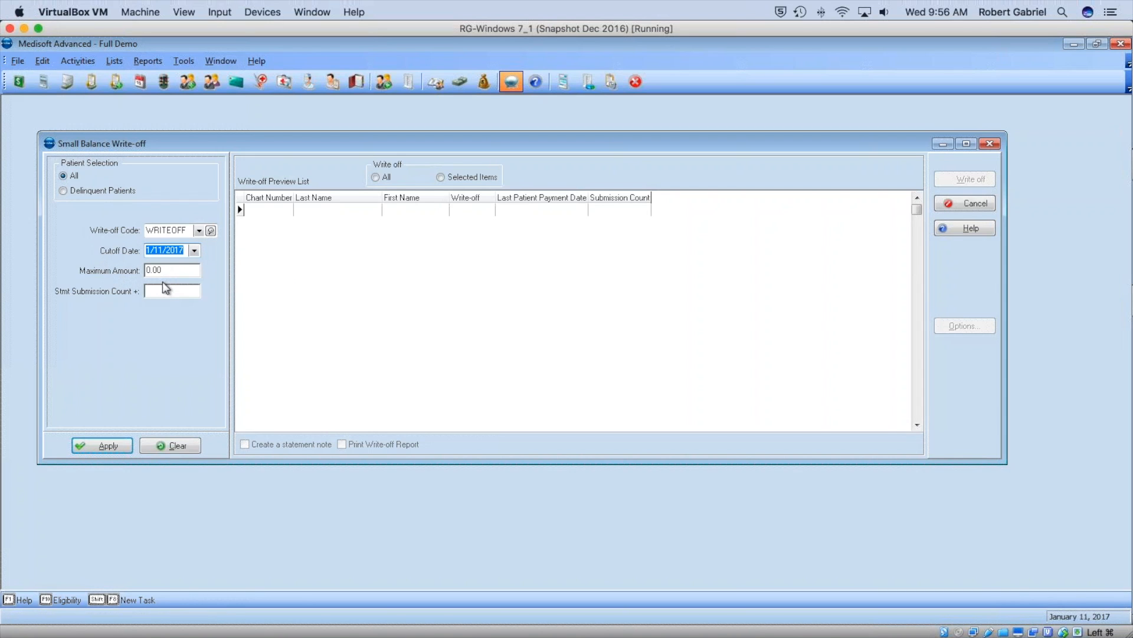
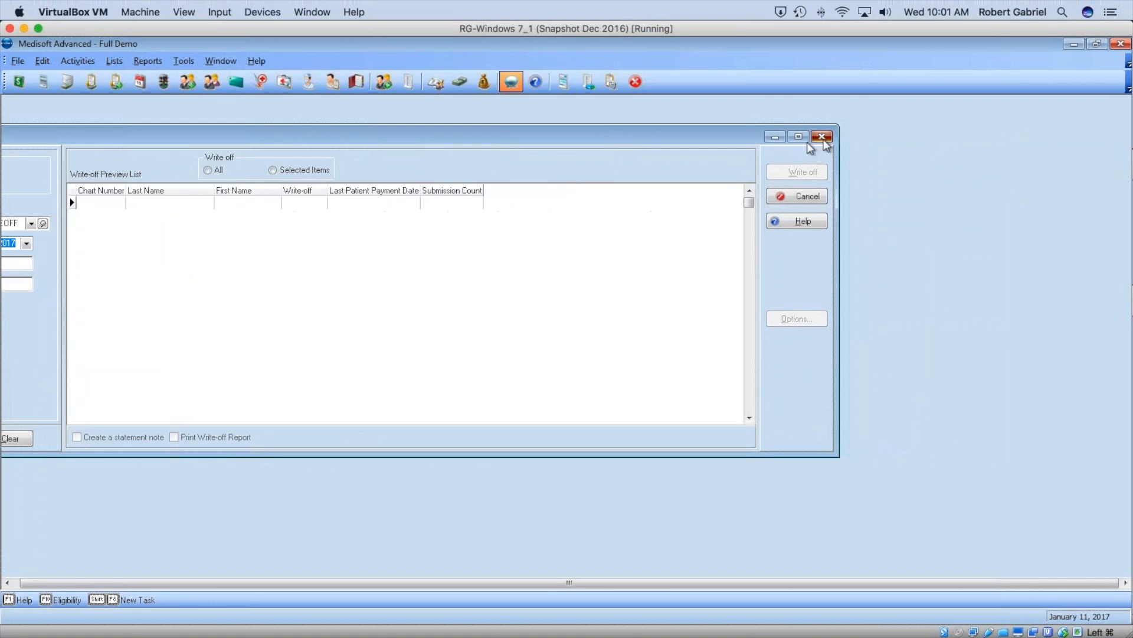
# Check the Case Billing Code options in the Write Off Utility, then switch to Transaction Entry.
pyautogui.click(181, 62)
pyautogui.moveTo(233, 279)
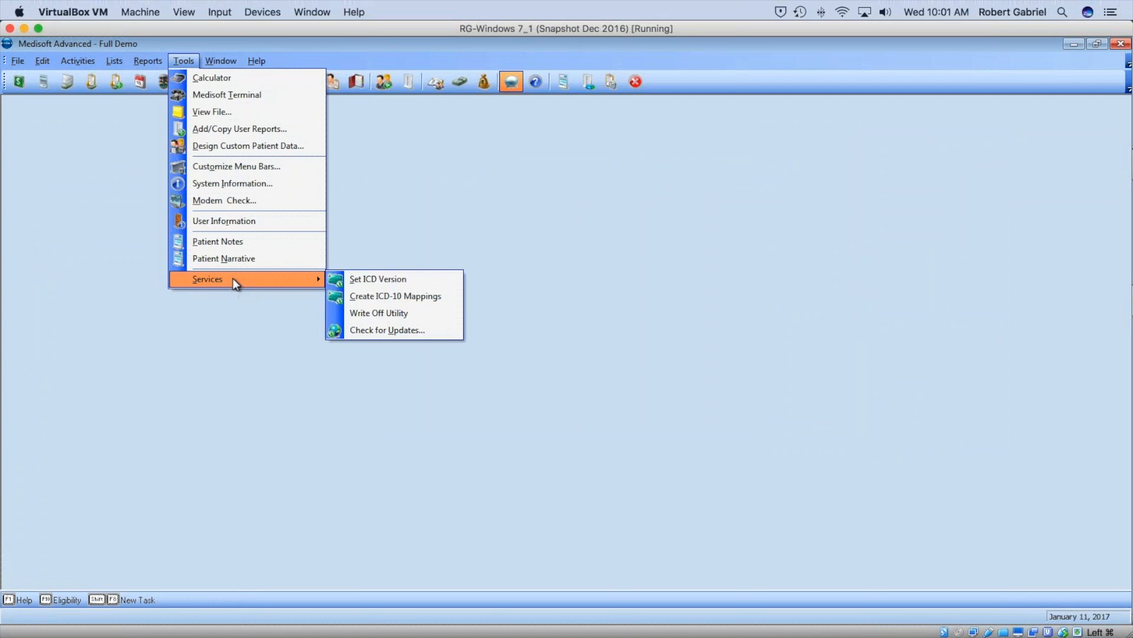
pyautogui.click(379, 316)
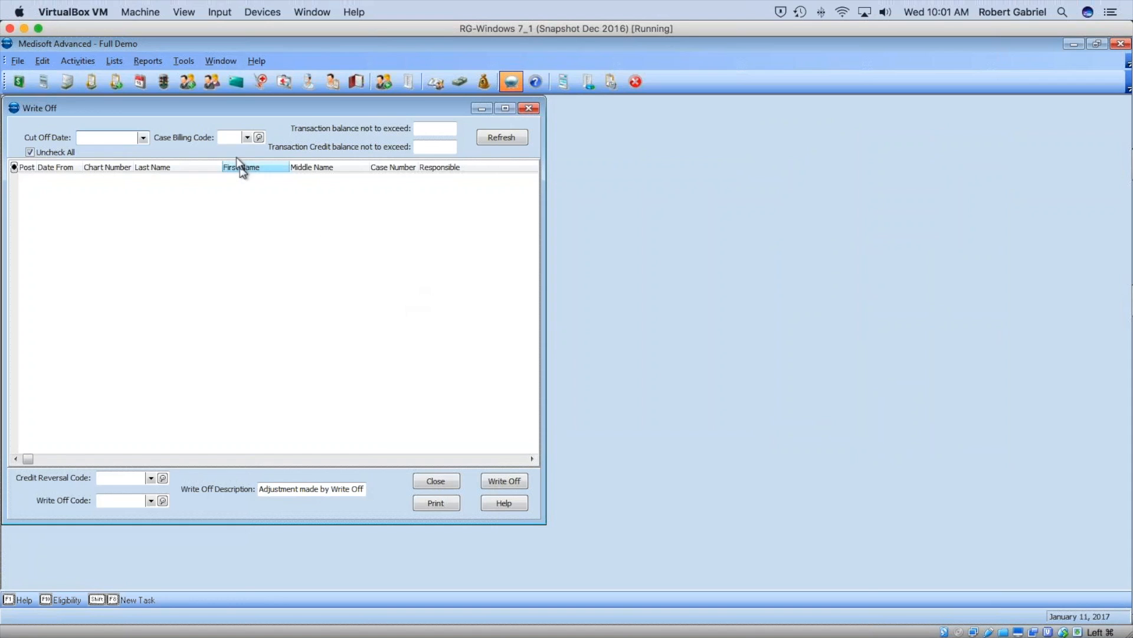
pyautogui.click(247, 138)
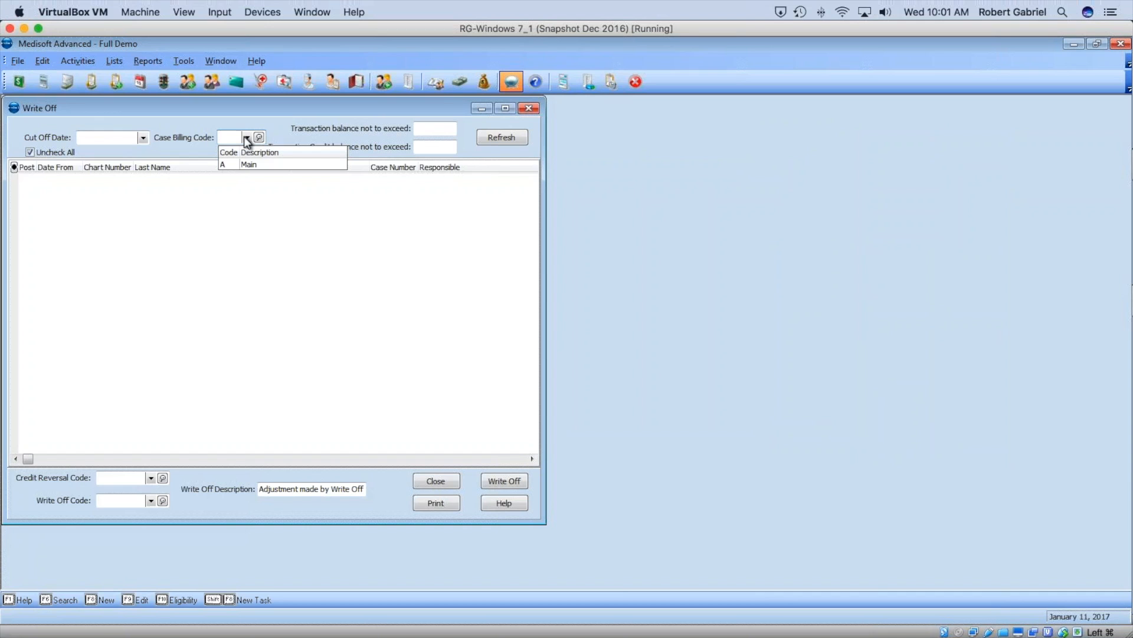
pyautogui.click(529, 108)
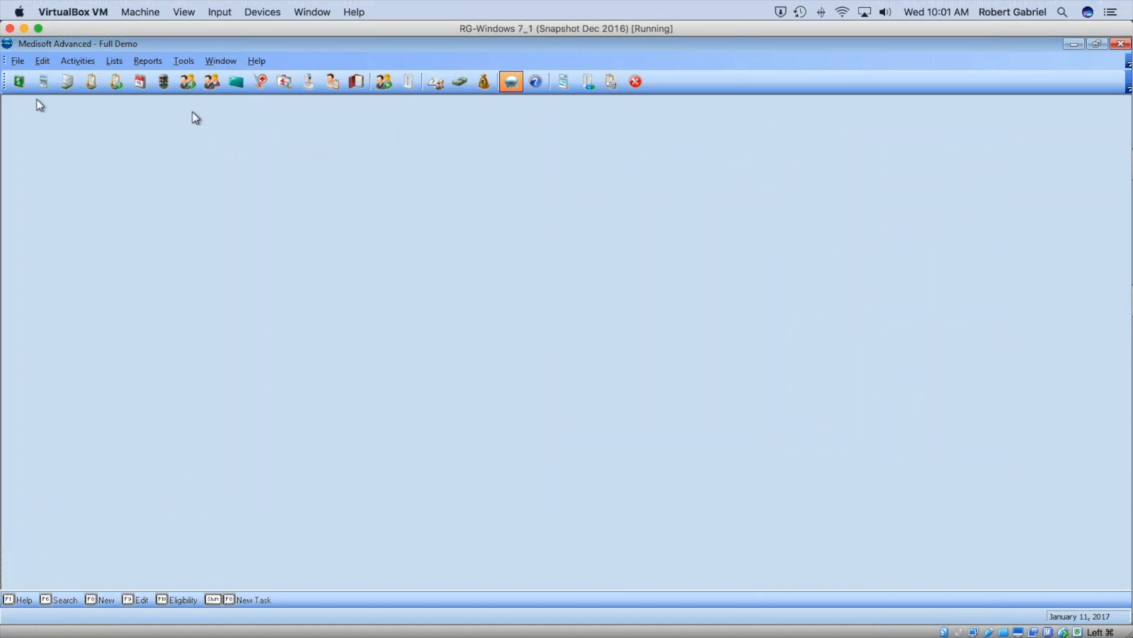
pyautogui.click(19, 86)
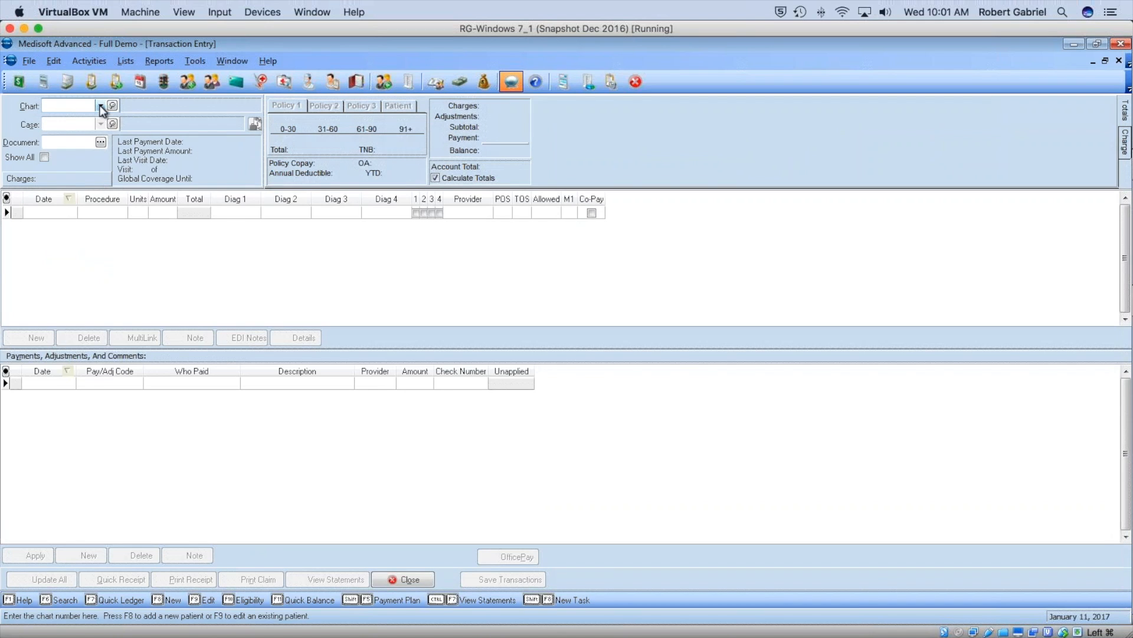
# Load the first patient's chart and case, dismissing the inactive insurance notice.
pyautogui.click(101, 106)
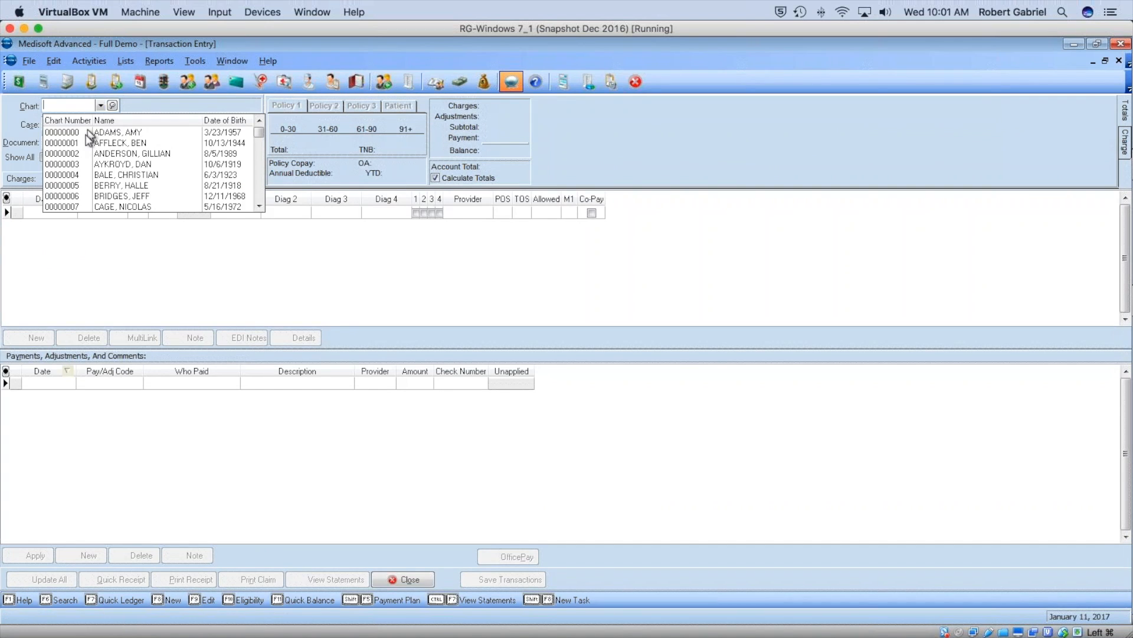
pyautogui.click(87, 132)
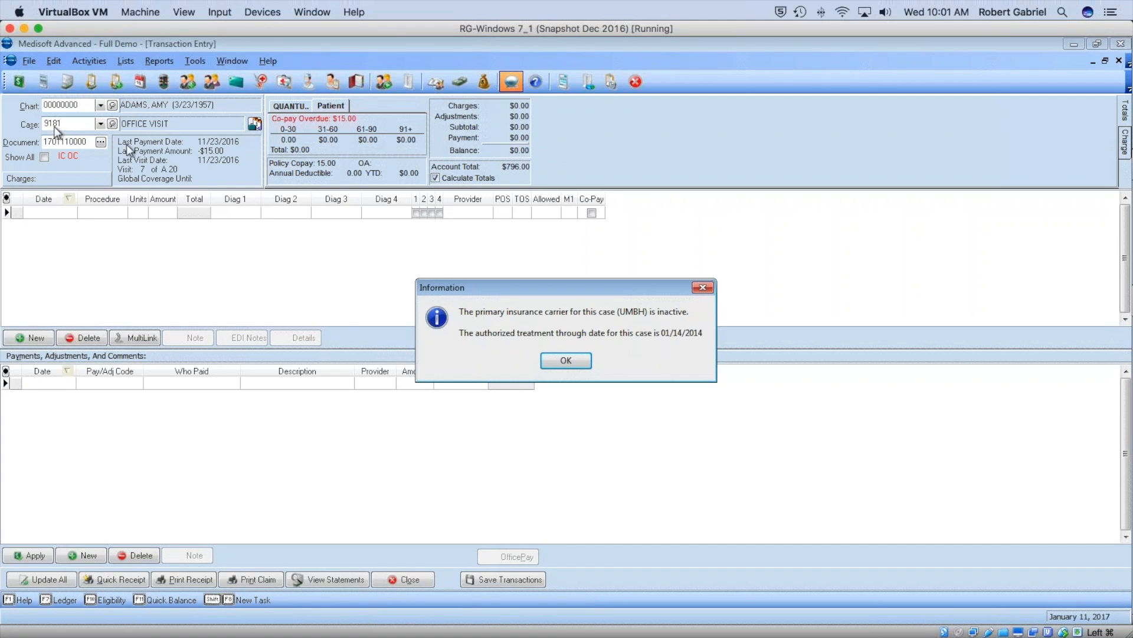
pyautogui.click(566, 360)
# Inspect the case's Account billing code (left as Main), cancel the edit, and close Transaction Entry.
pyautogui.rightClick(71, 124)
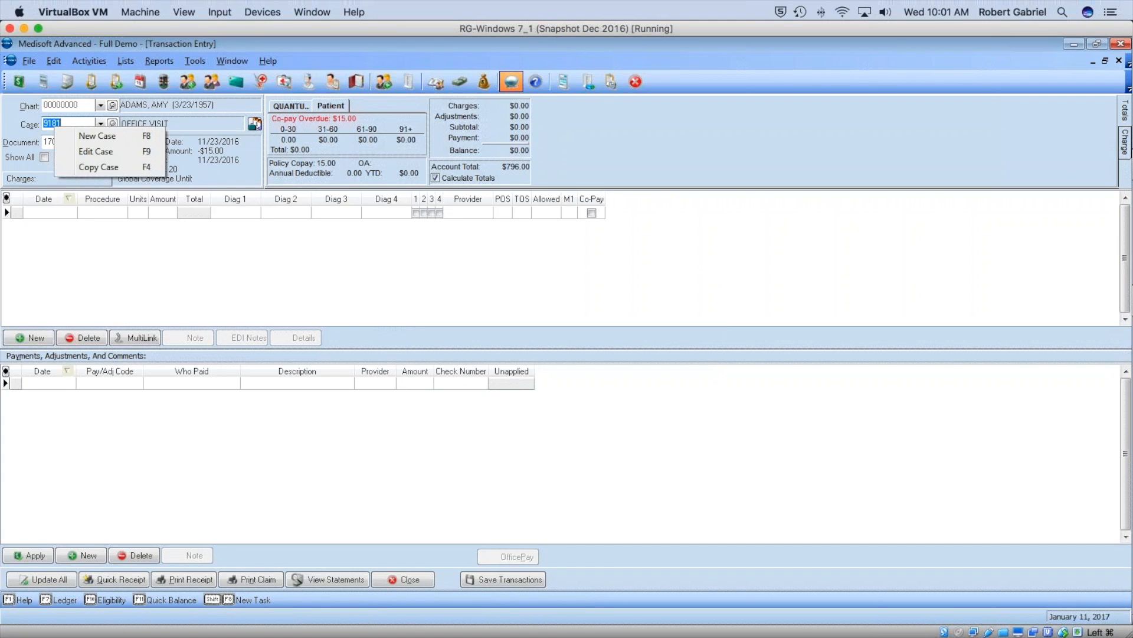
pyautogui.click(97, 152)
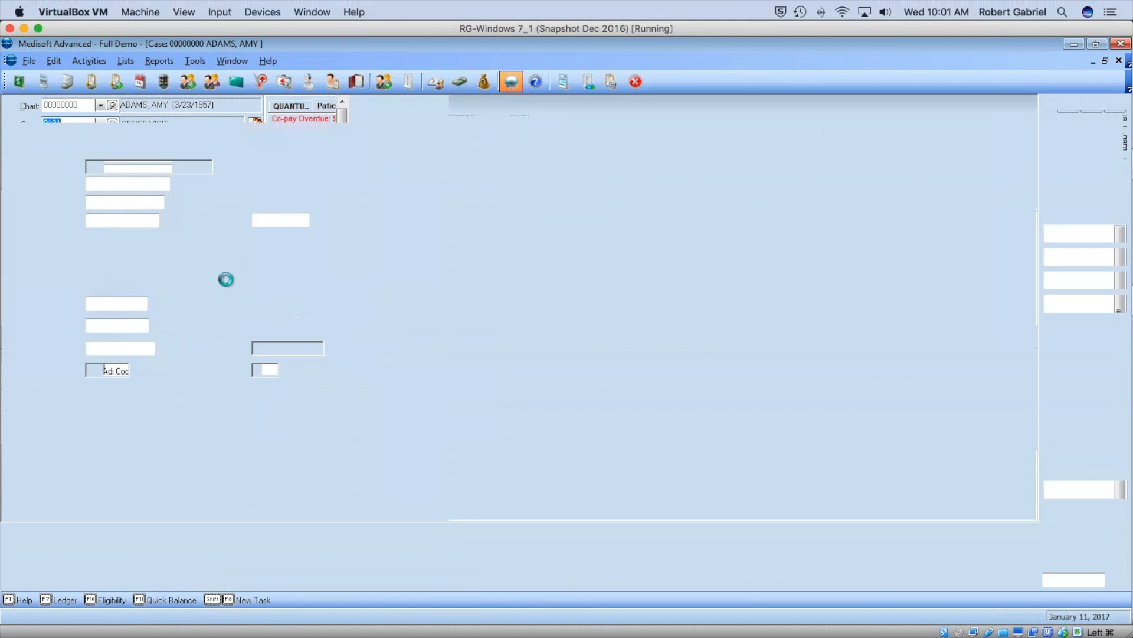
pyautogui.click(67, 116)
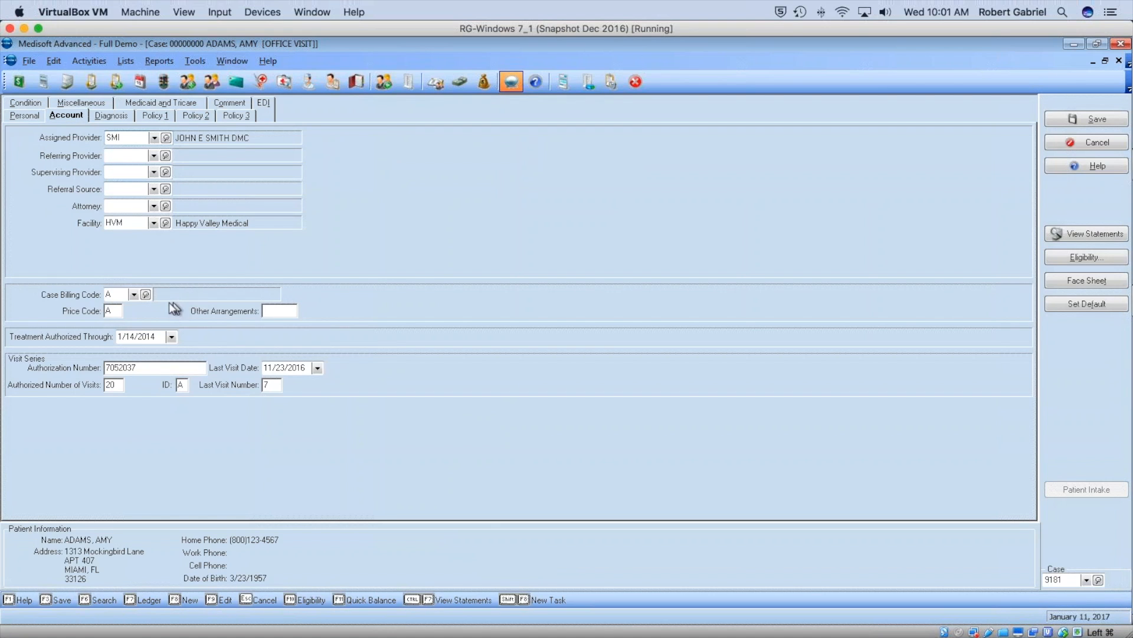
pyautogui.click(133, 294)
pyautogui.click(567, 357)
pyautogui.click(133, 294)
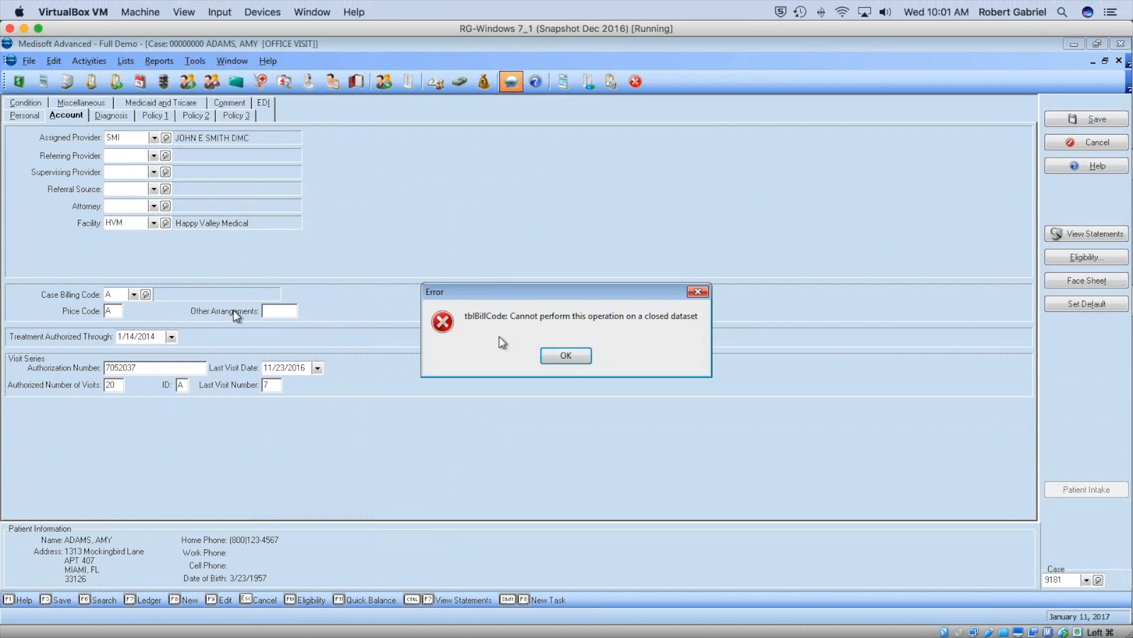
pyautogui.click(568, 357)
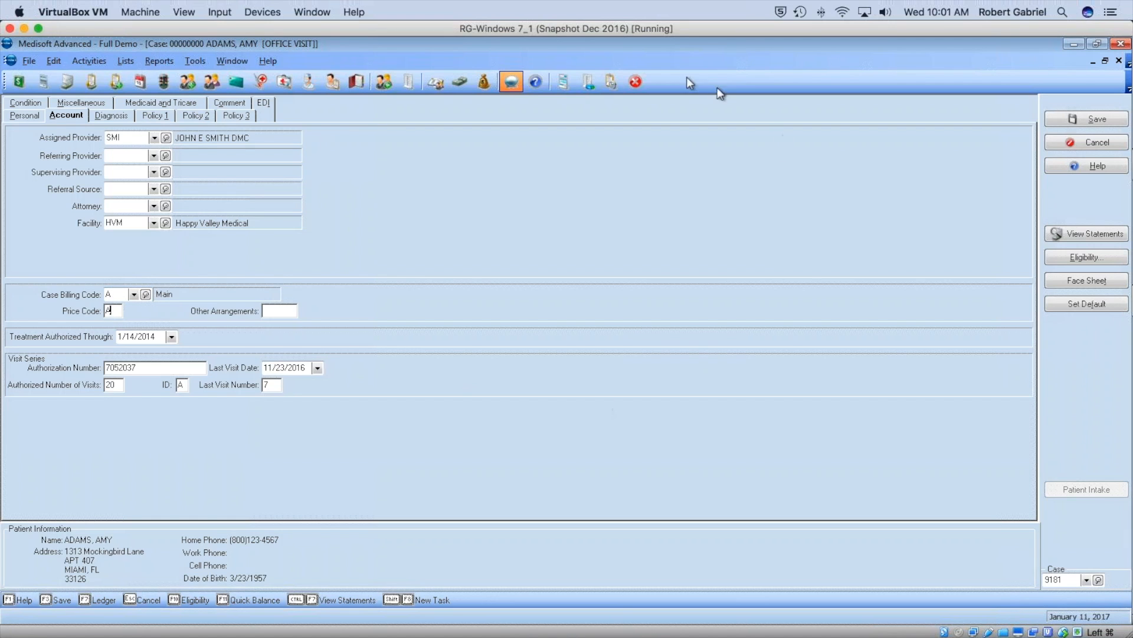
pyautogui.doubleClick(413, 43)
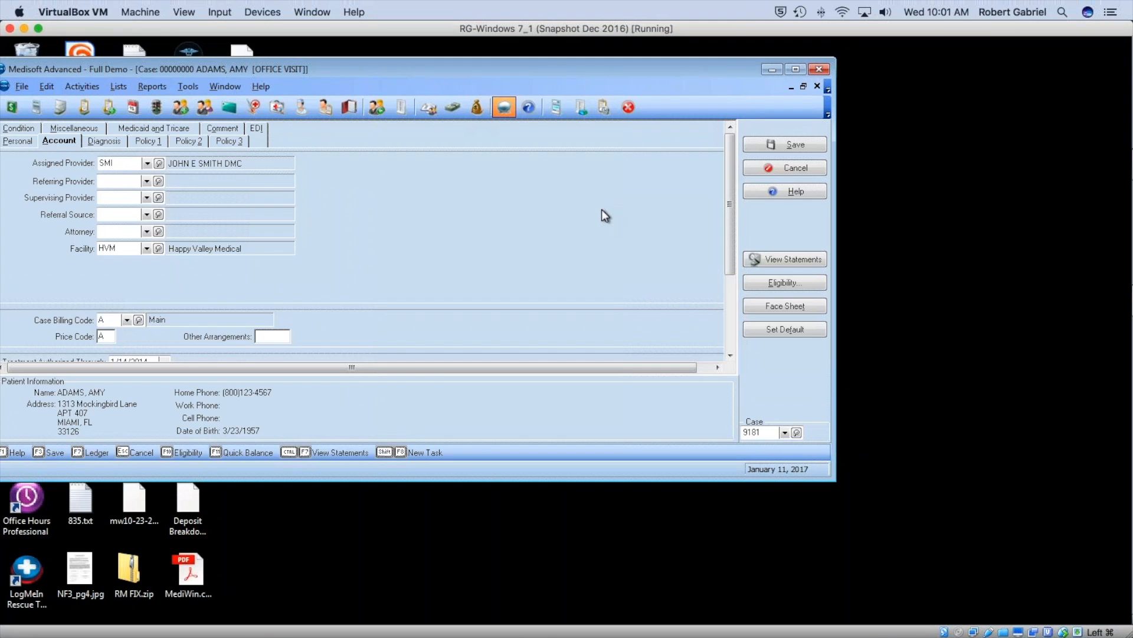
pyautogui.click(775, 167)
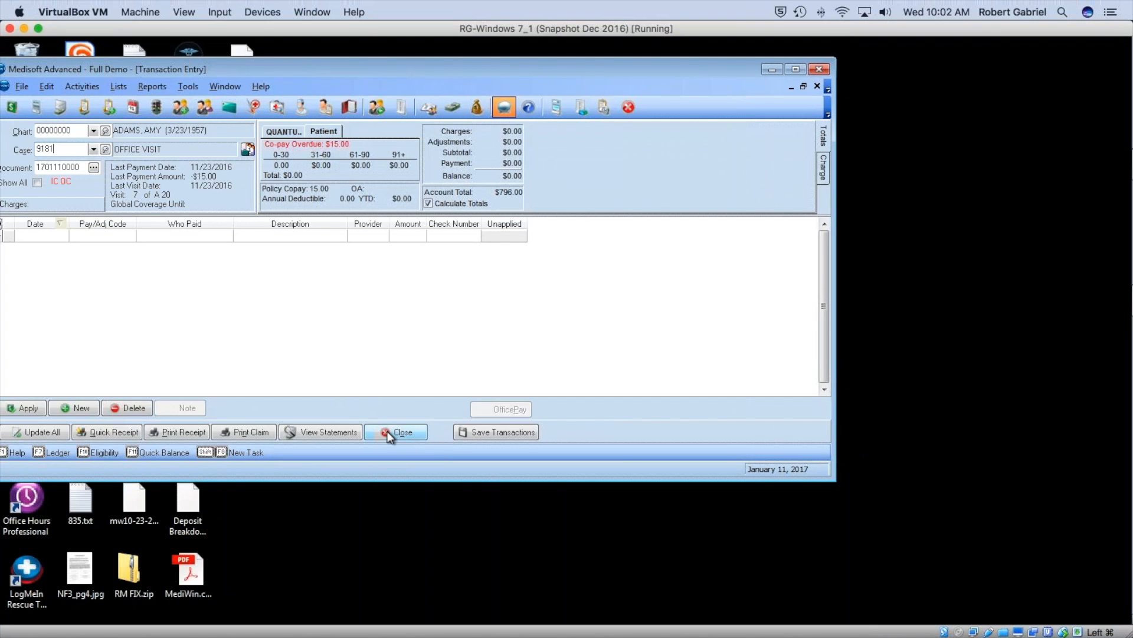
pyautogui.click(388, 431)
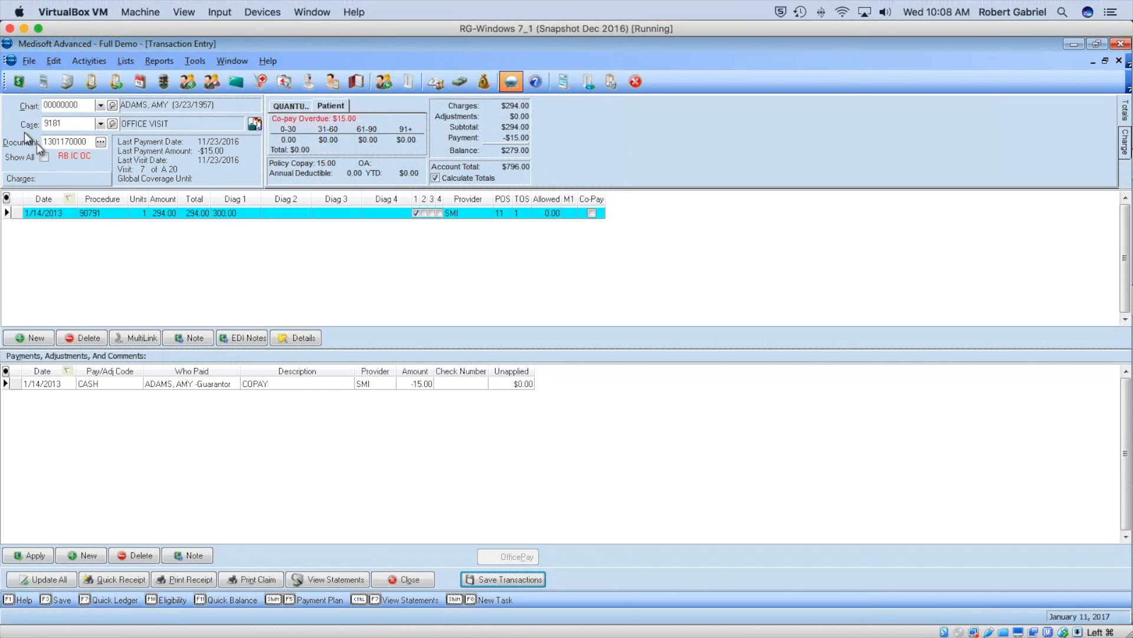
# Review the 8/27/2013 document's 90834 charge and payments, then close Transaction Entry.
pyautogui.press('Tab')
pyautogui.click(100, 142)
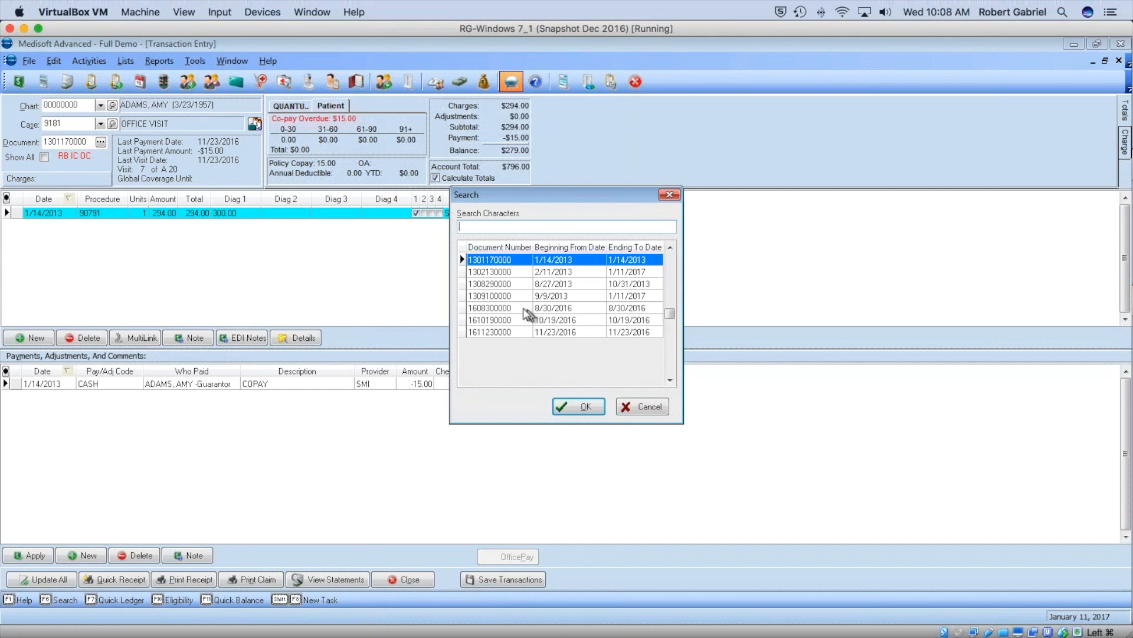
pyautogui.click(509, 283)
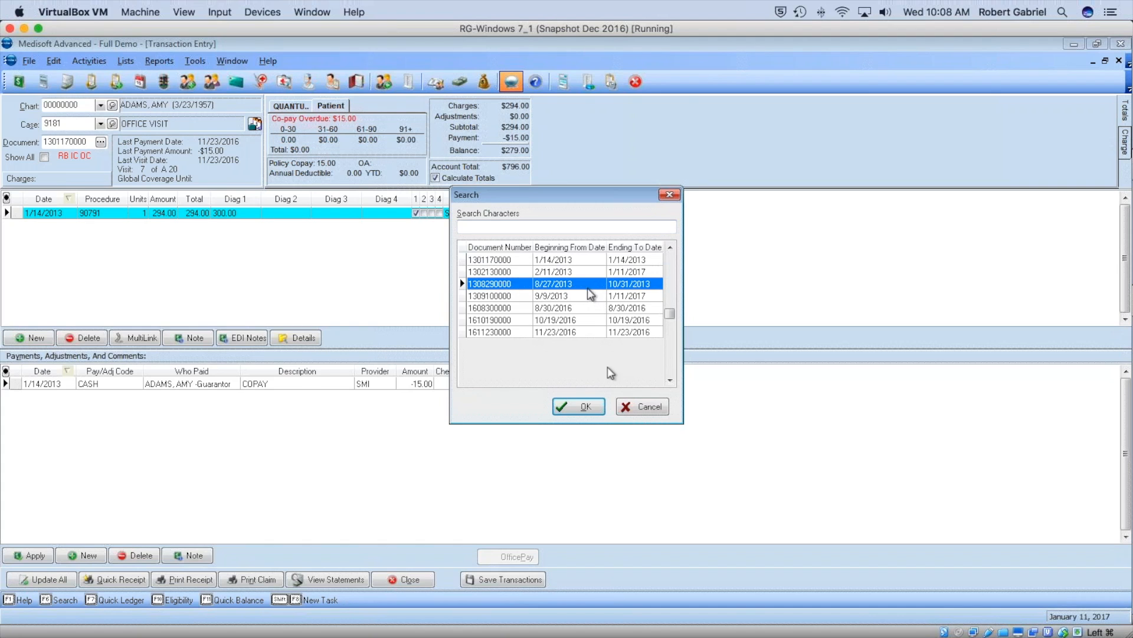
pyautogui.click(602, 406)
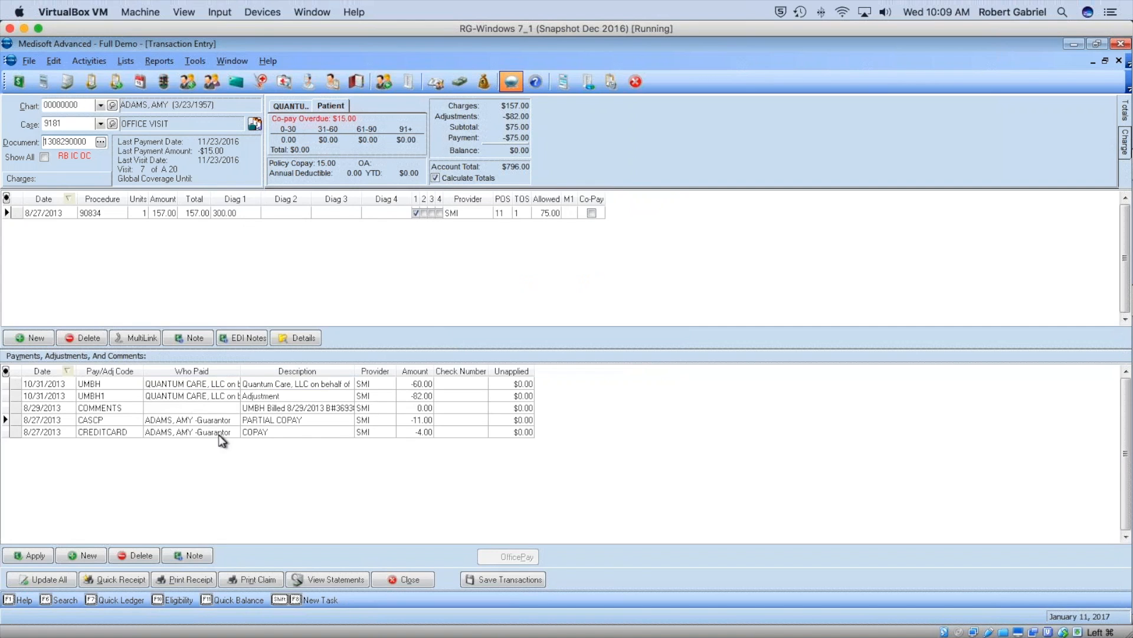
pyautogui.click(396, 573)
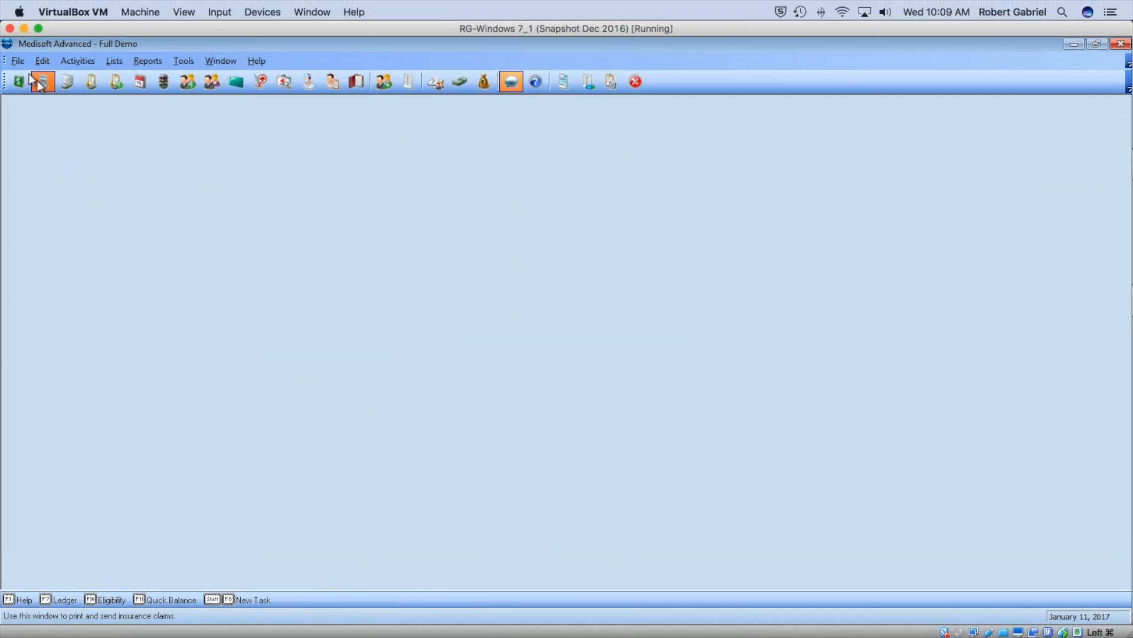
# Save Program Options with Use Serialized Superbills off on the Data Entry tab, then reopen Transaction Entry.
pyautogui.click(17, 61)
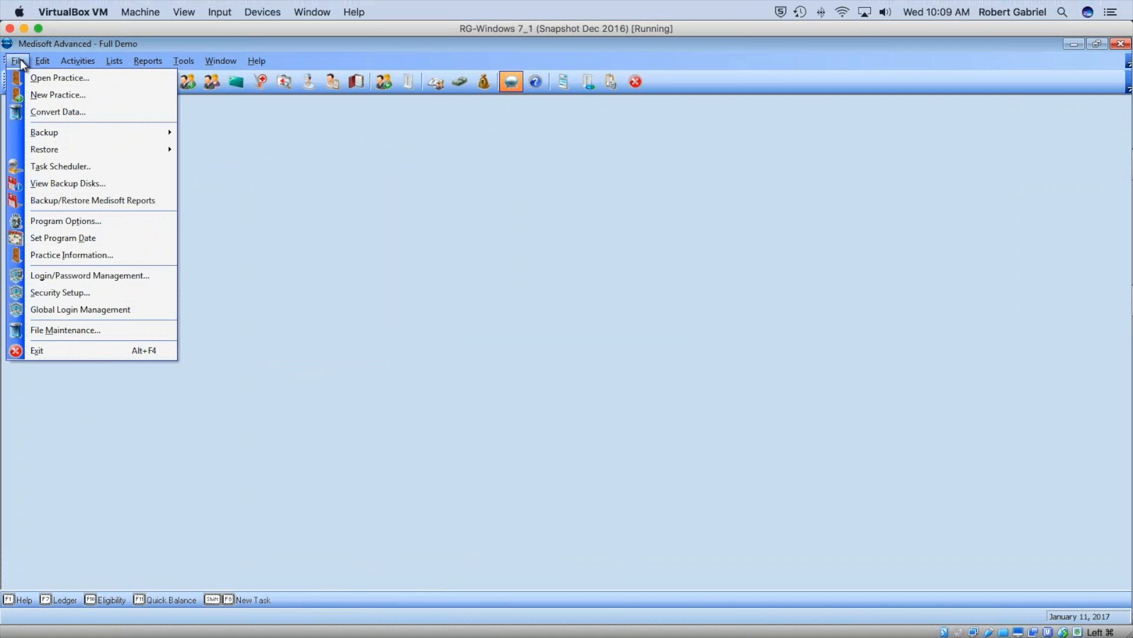
pyautogui.click(70, 221)
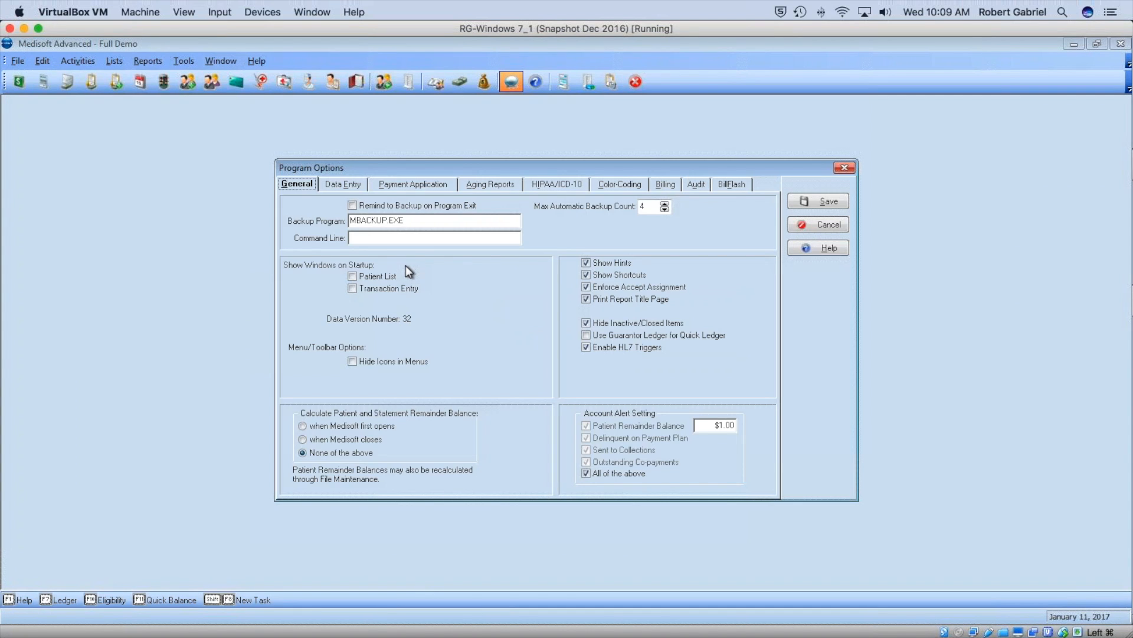
pyautogui.click(339, 186)
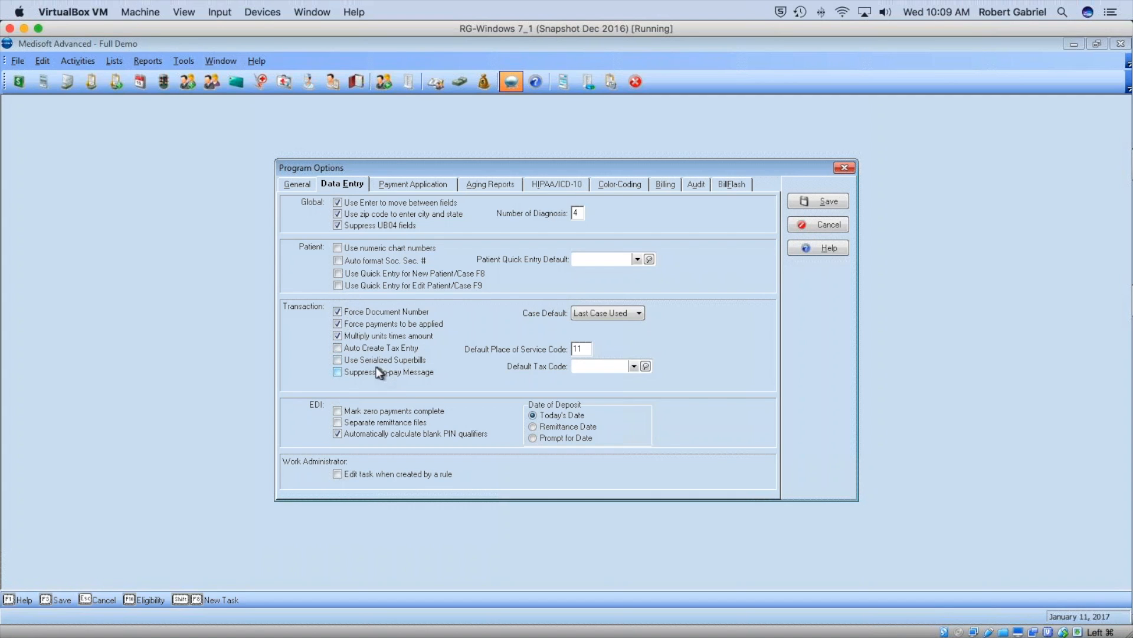
pyautogui.click(828, 201)
pyautogui.click(19, 82)
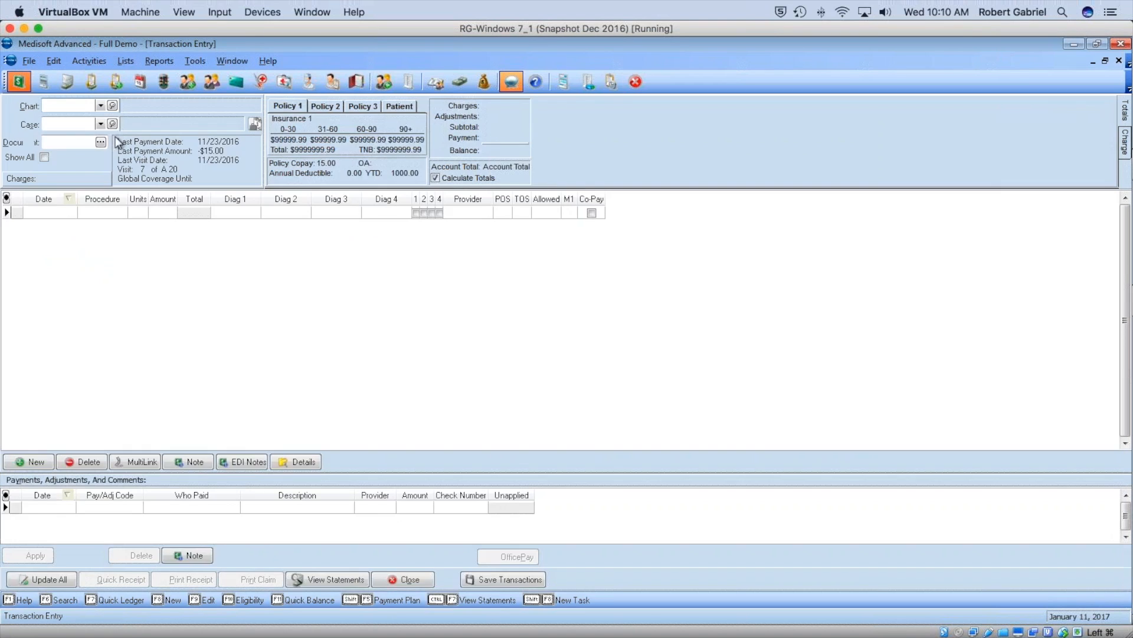
# Load the first patient's chart, dismissing the insurance notice and the document search.
pyautogui.click(100, 106)
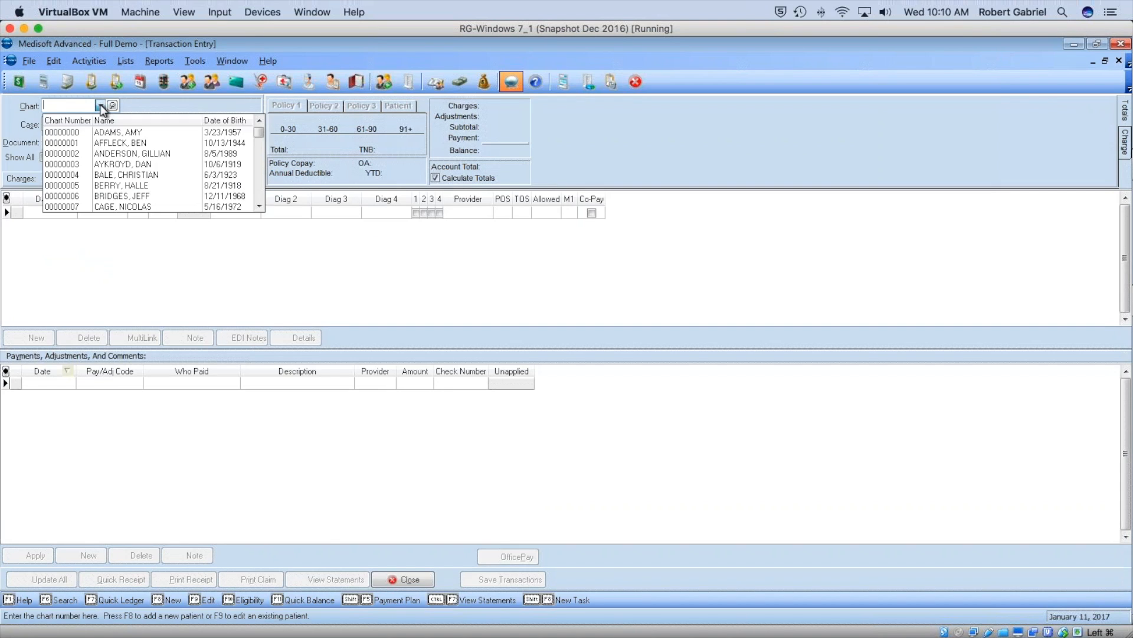
pyautogui.click(136, 133)
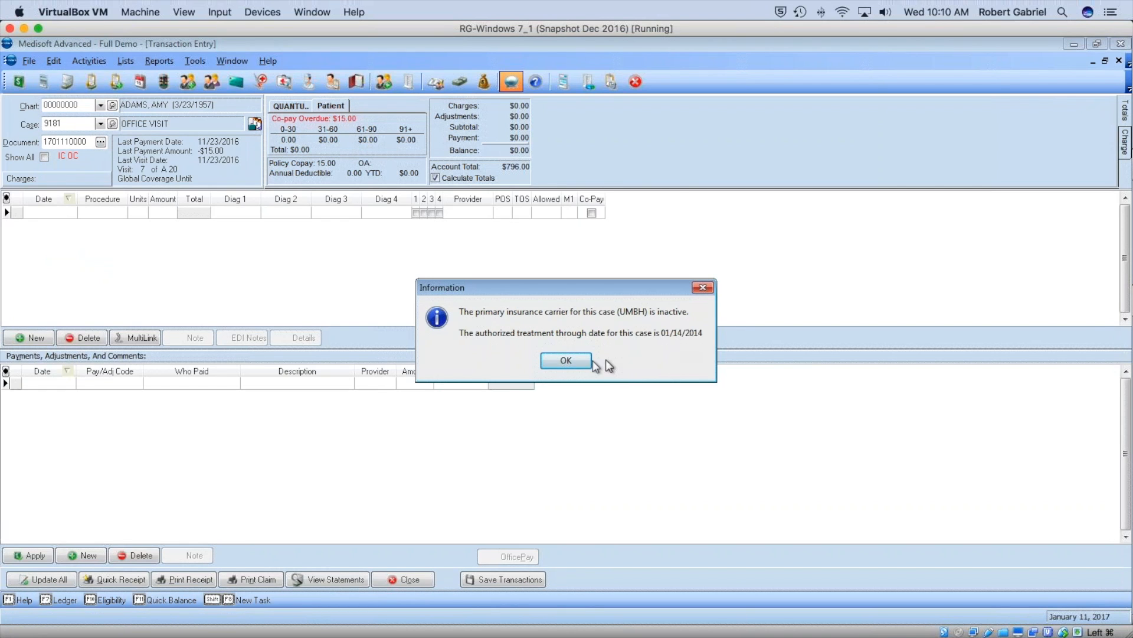
pyautogui.click(585, 361)
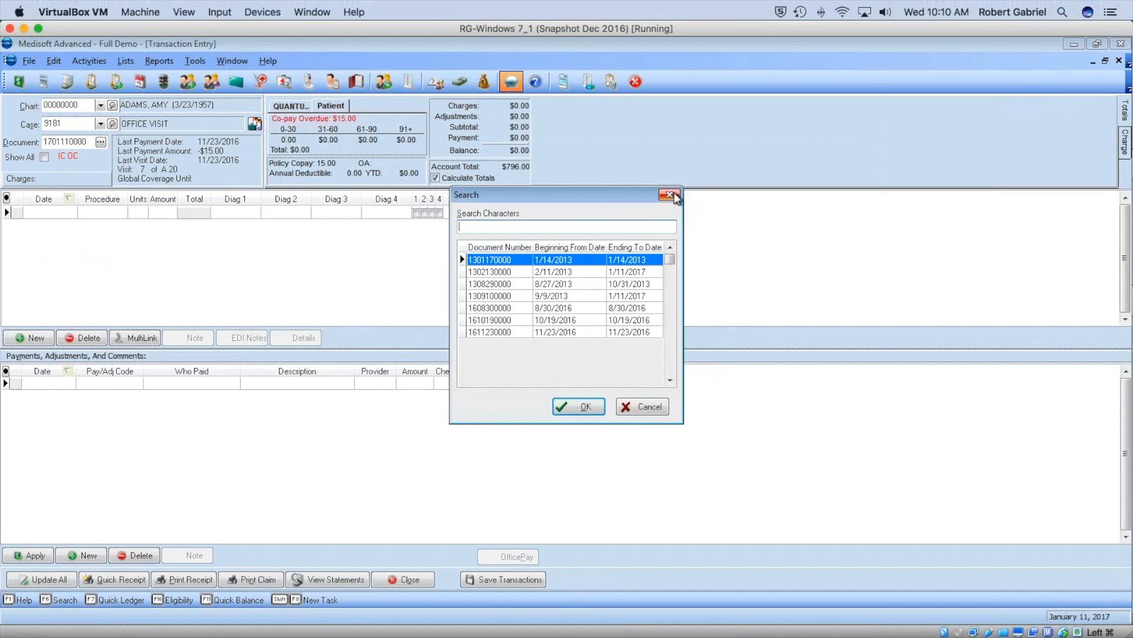
pyautogui.click(670, 195)
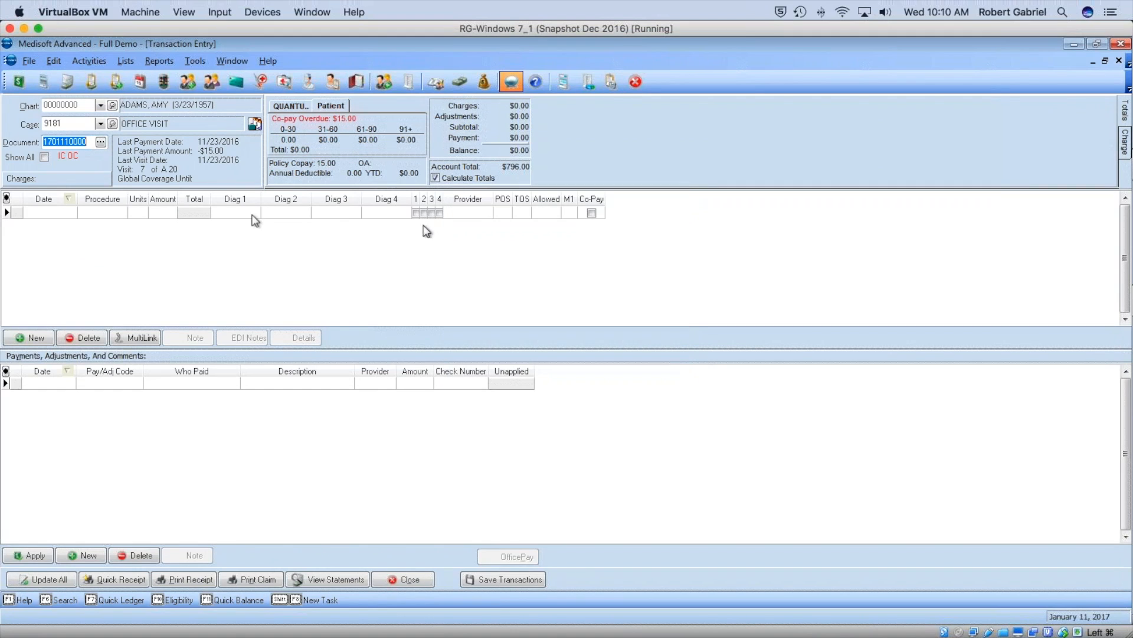
# Add a new charge line with procedure code 99213.
pyautogui.click(62, 212)
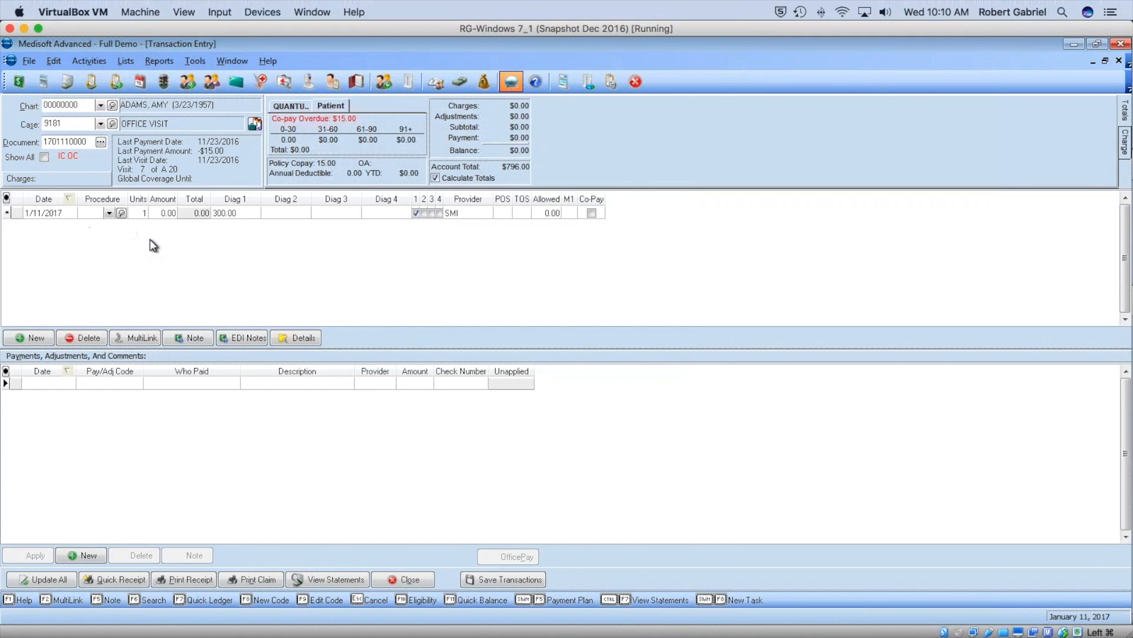
pyautogui.write('99213')
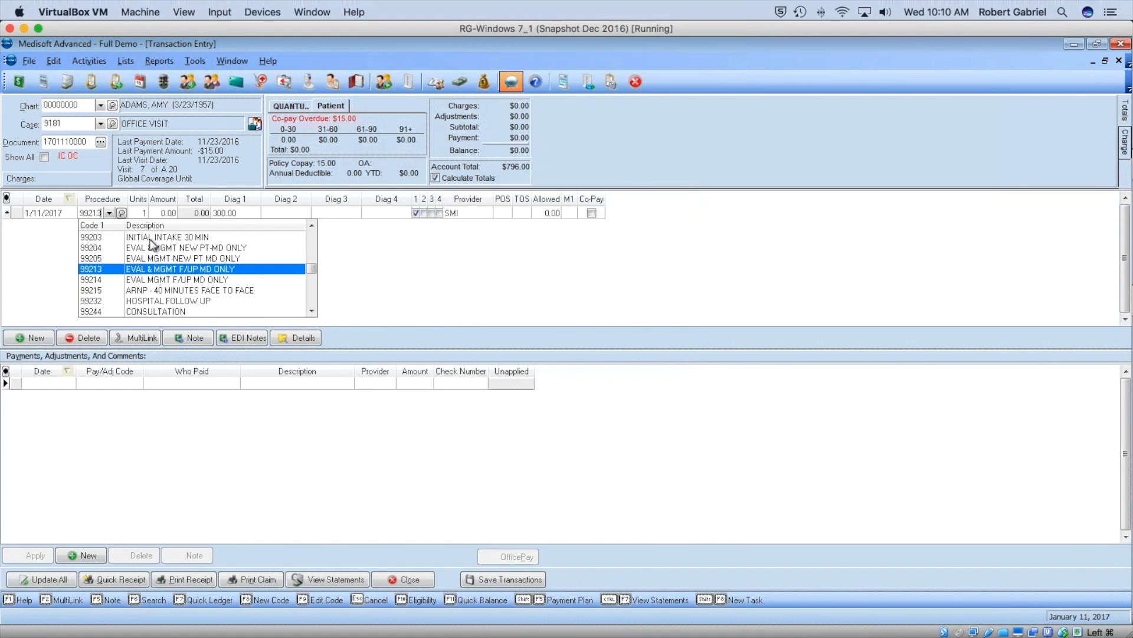
pyautogui.press('Tab')
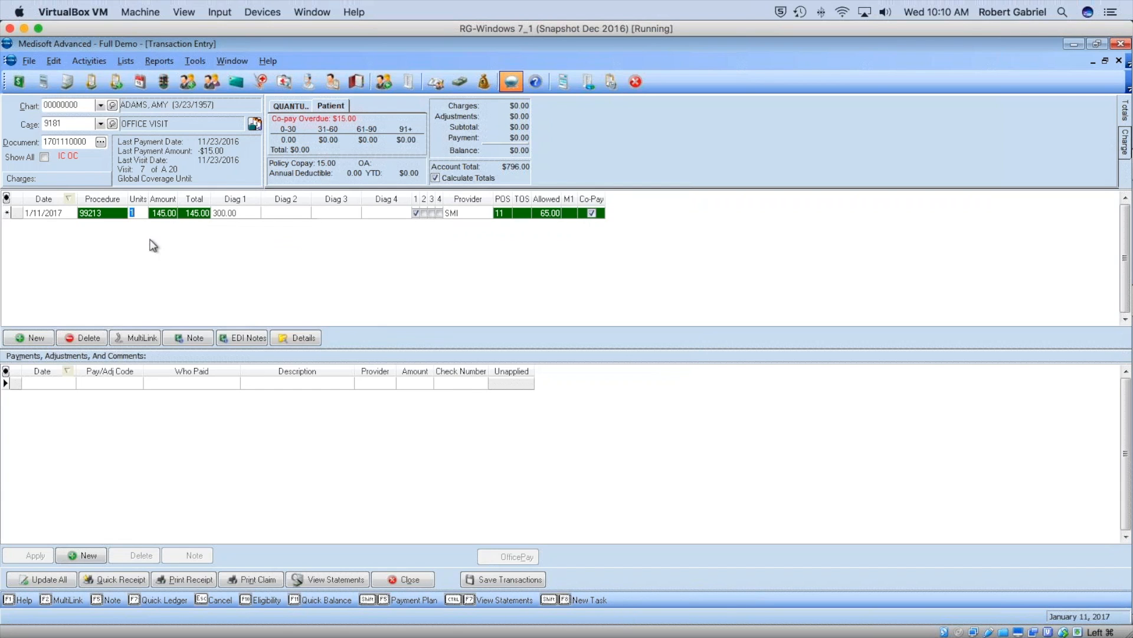
# Give the 99213 charge diagnosis F31.10 and save it, dismissing the copay notice.
pyautogui.click(225, 211)
pyautogui.click(254, 212)
pyautogui.scroll(-5, 292, 275)
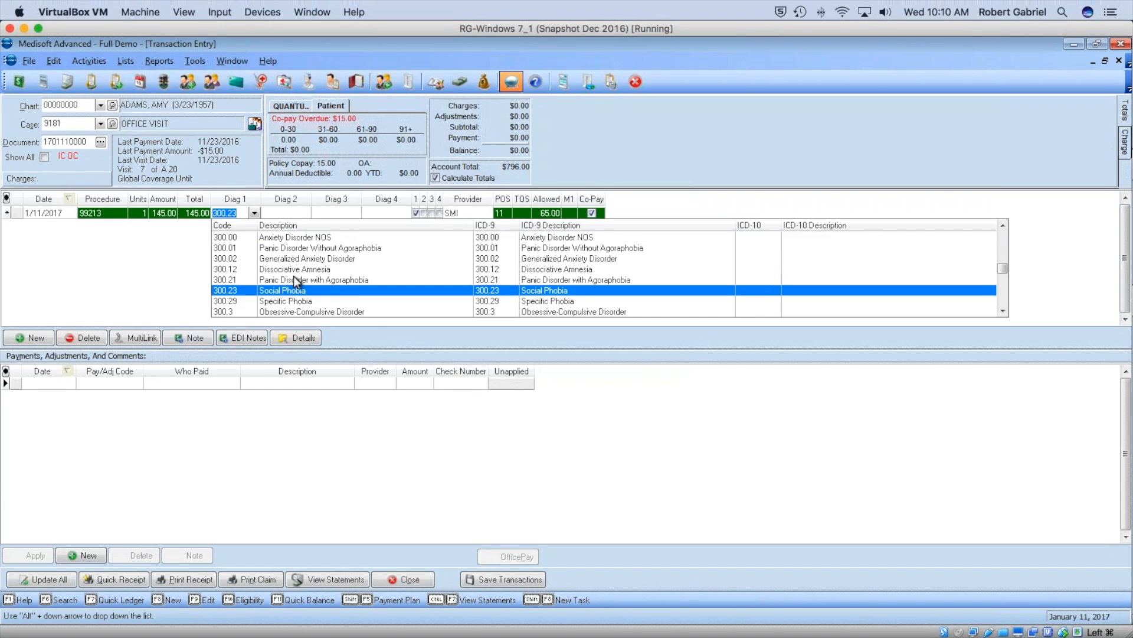
pyautogui.scroll(-20, 293, 275)
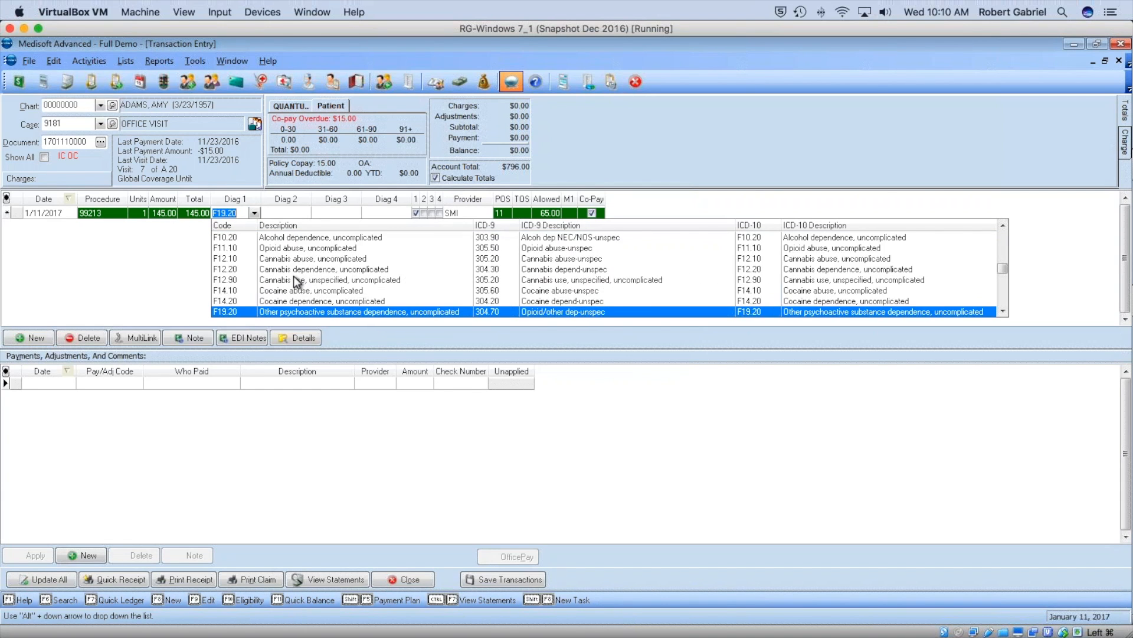
pyautogui.click(292, 279)
pyautogui.click(511, 579)
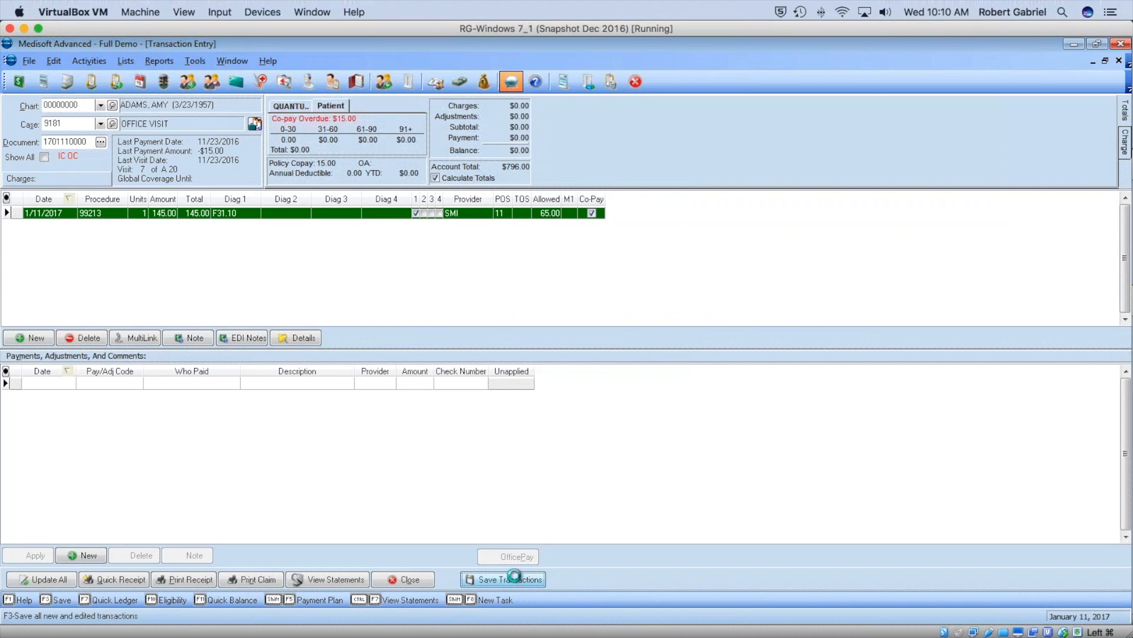
pyautogui.click(577, 356)
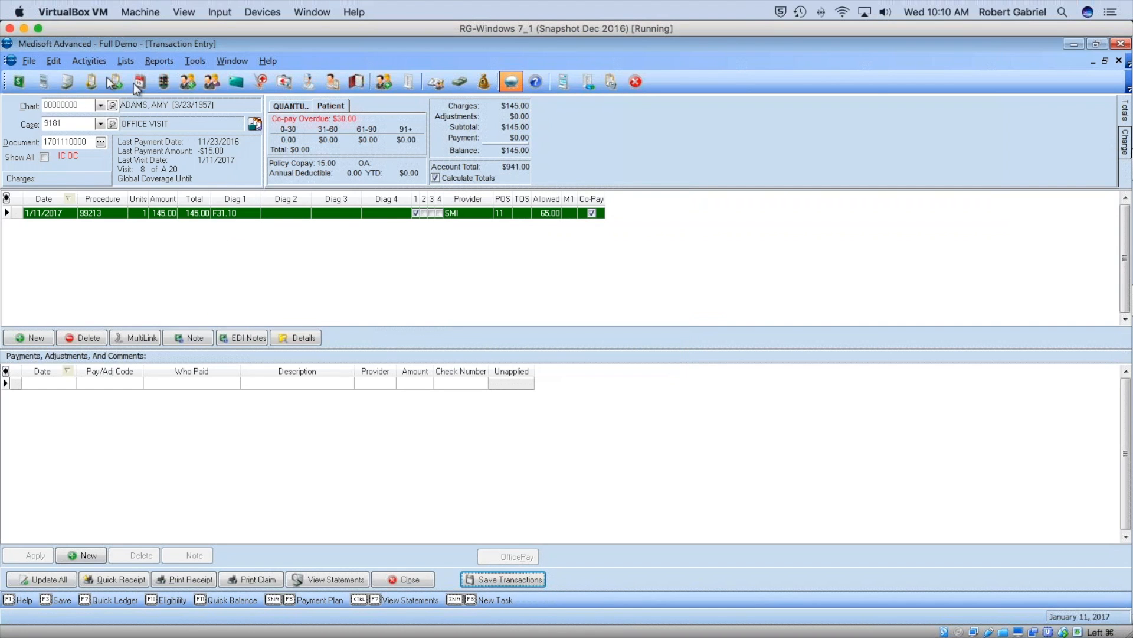
pyautogui.click(102, 106)
# Switch to chart 00000005, then back to chart 00000000.
pyautogui.click(88, 155)
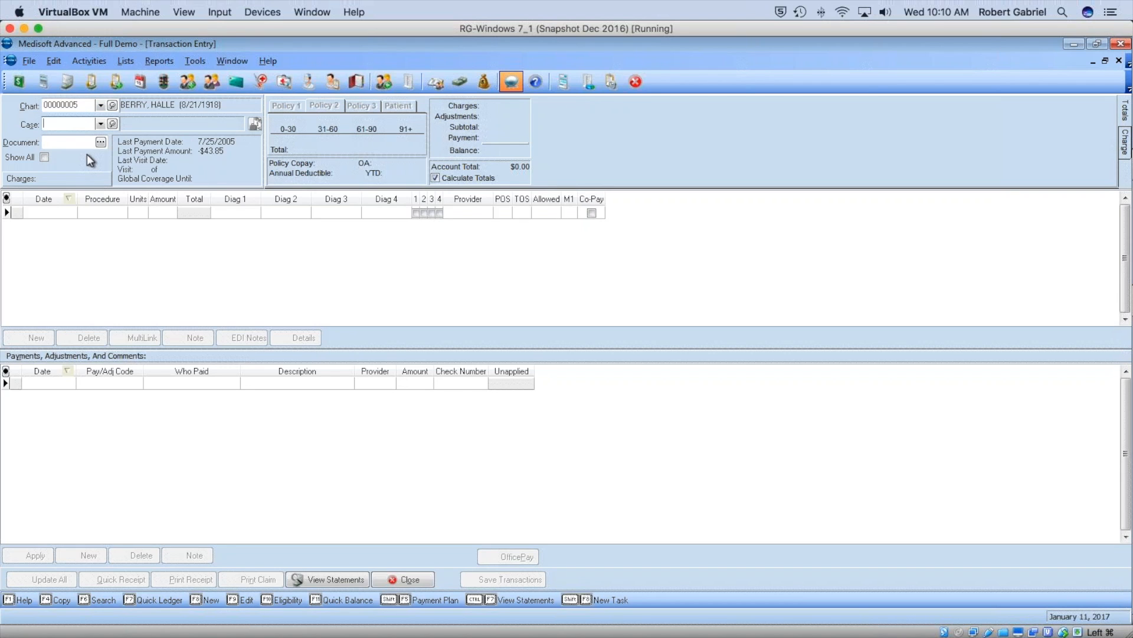
pyautogui.click(102, 108)
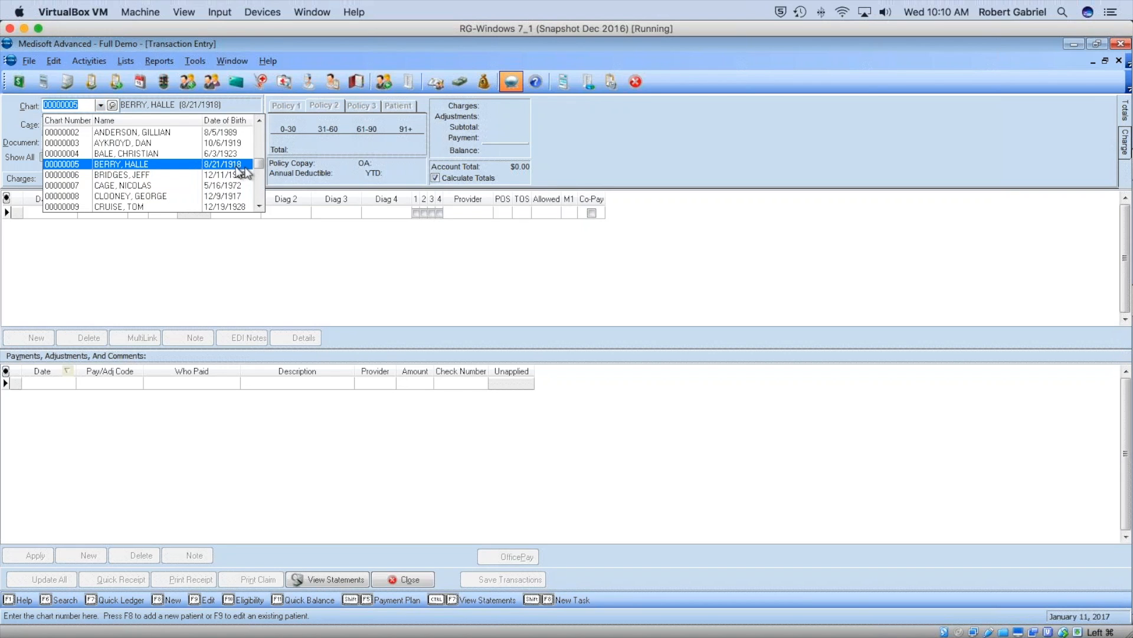
pyautogui.scroll(3, 111, 151)
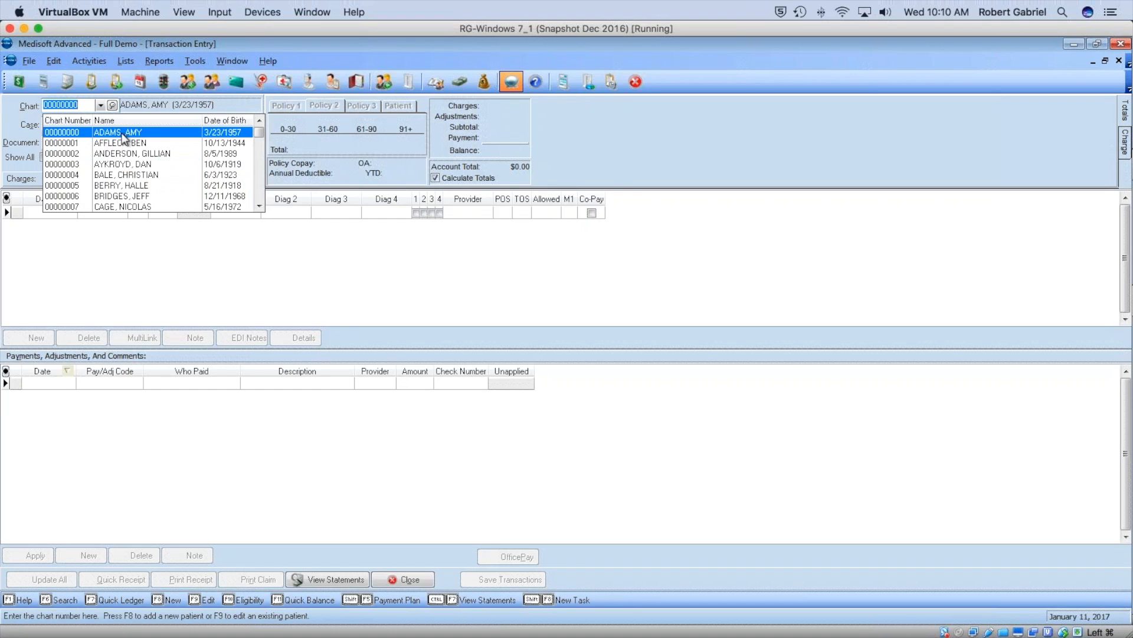
pyautogui.press('Return')
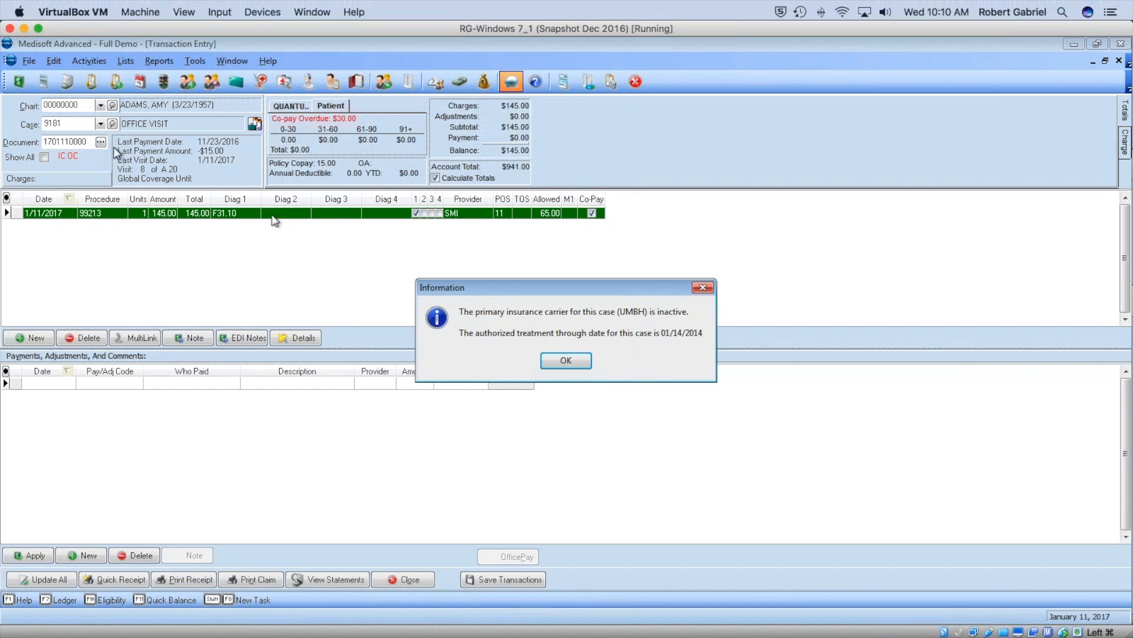
pyautogui.click(561, 355)
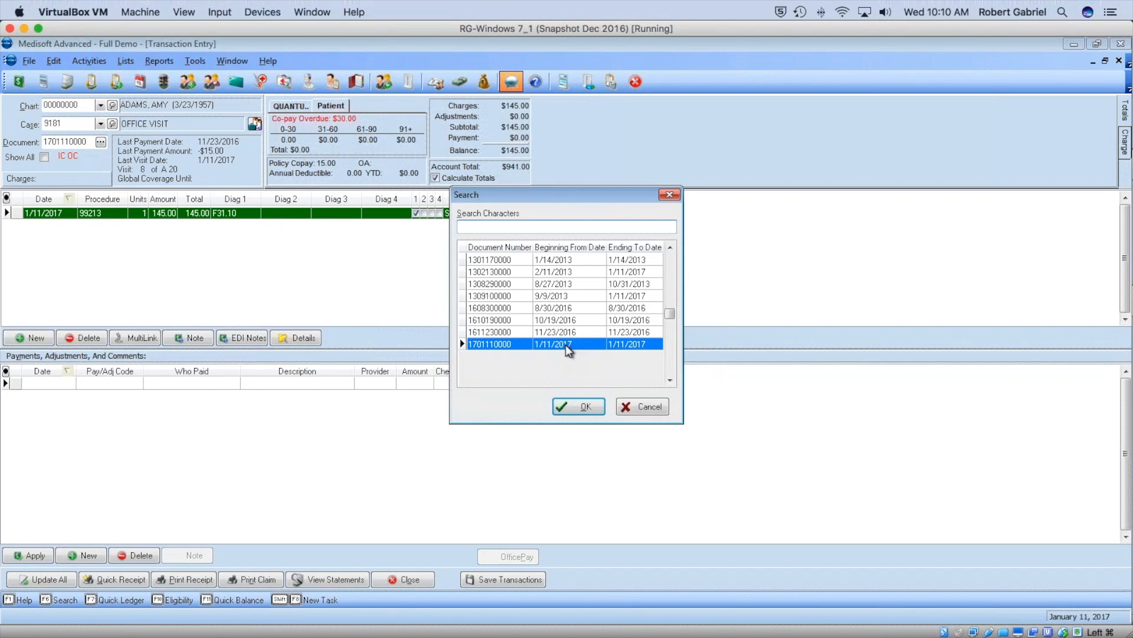
pyautogui.click(540, 309)
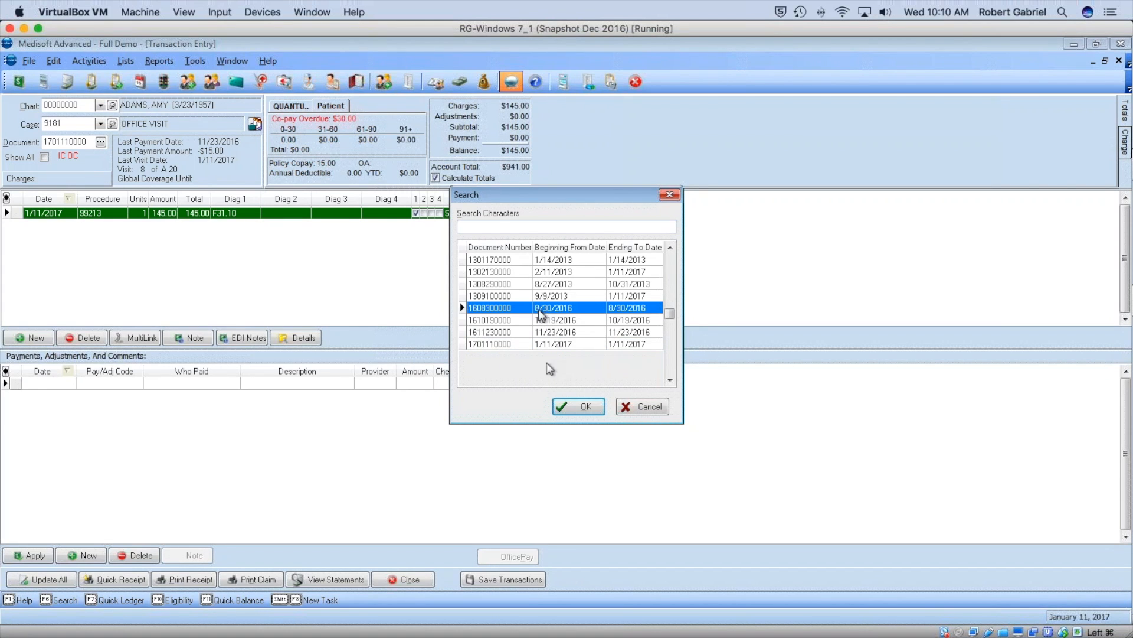
pyautogui.click(578, 408)
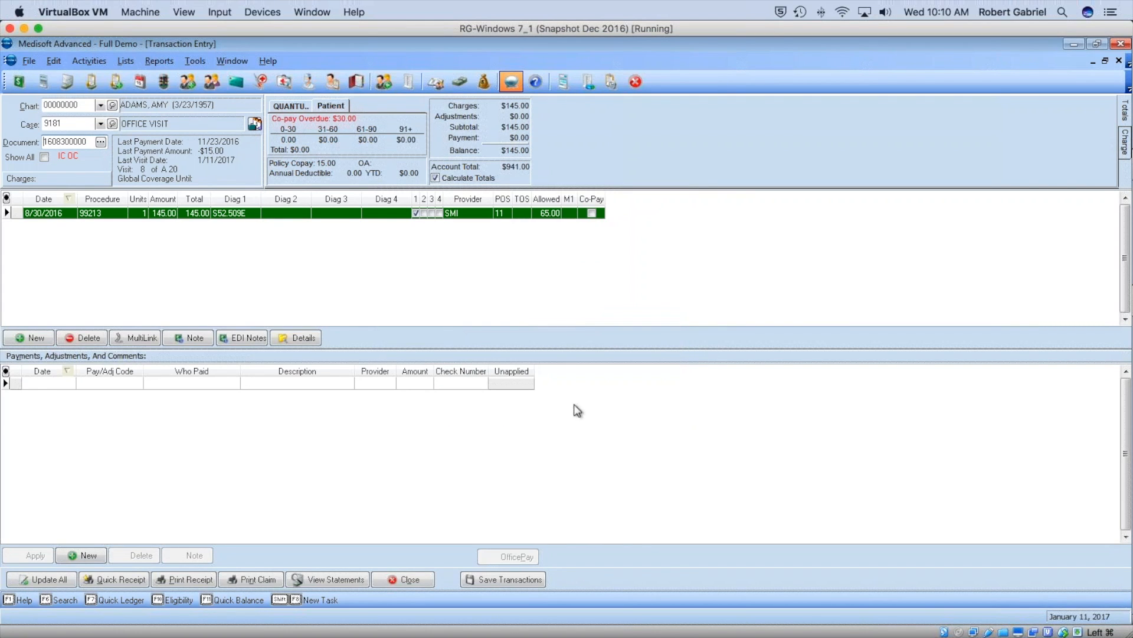
pyautogui.click(101, 142)
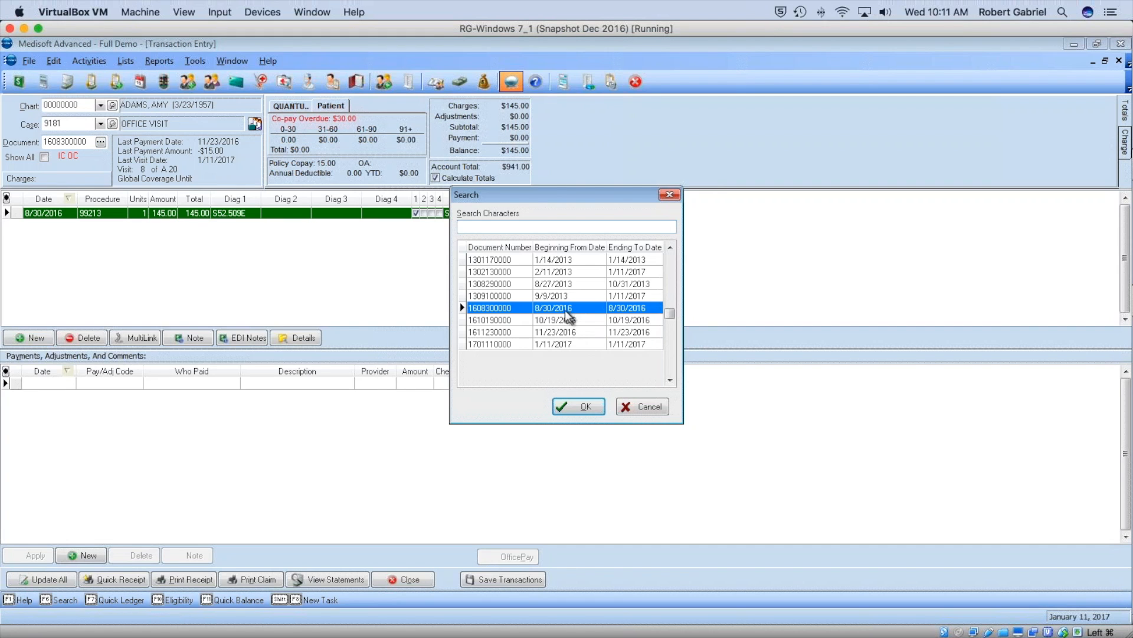
pyautogui.click(550, 273)
pyautogui.click(571, 406)
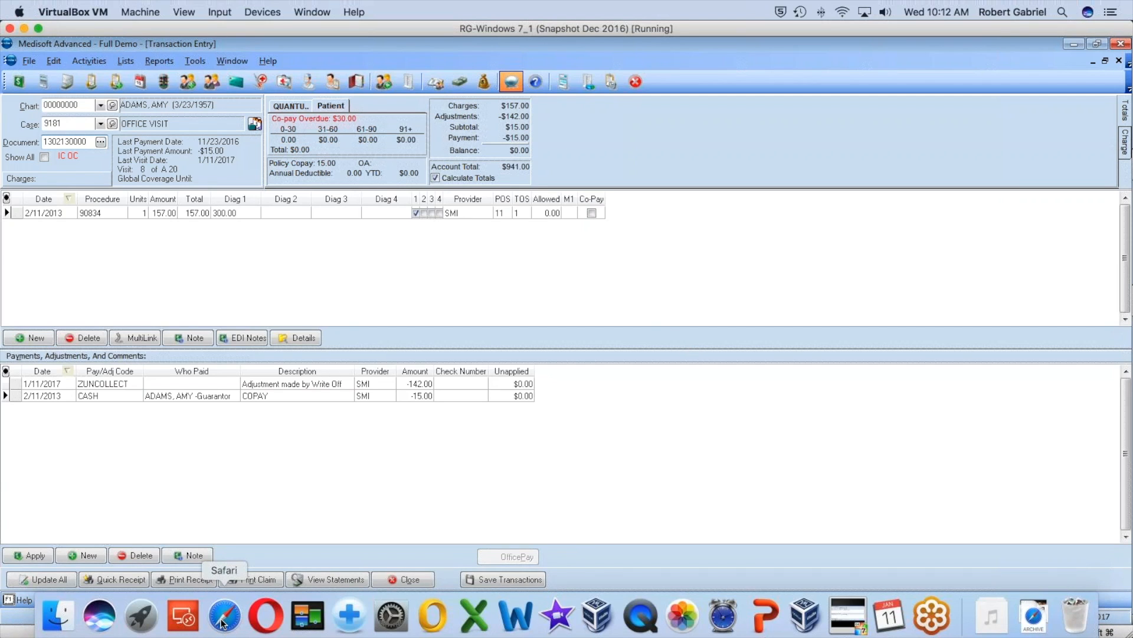
pyautogui.click(224, 616)
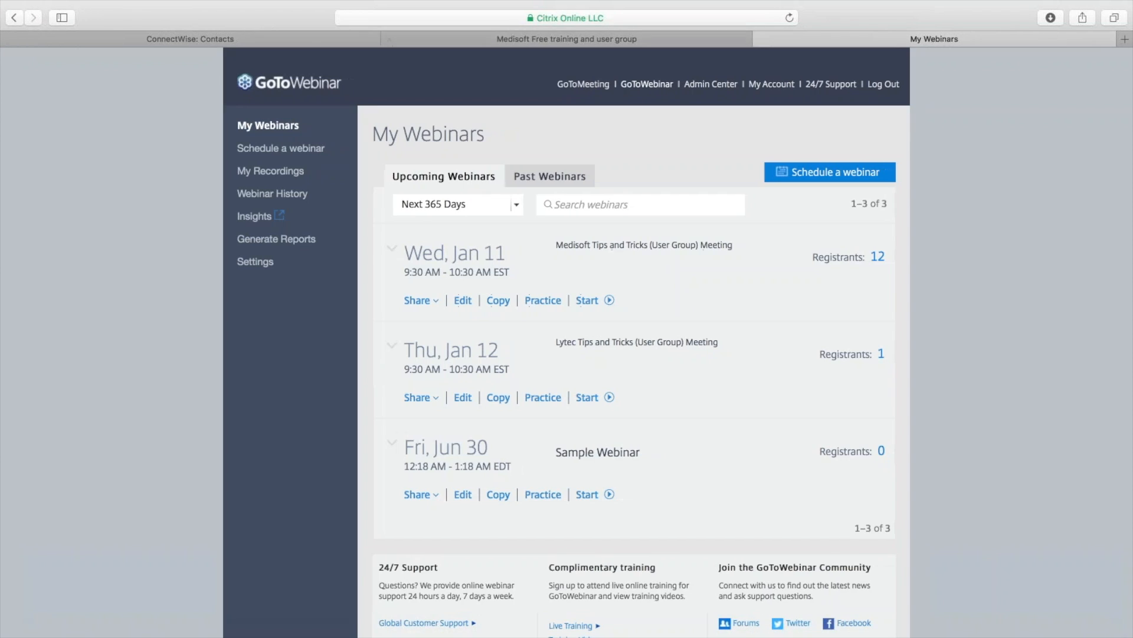
# Go from Microwize's Medisoft Training page to the Tips & Tricks Recorded Sessions on Vimeo.
pyautogui.click(626, 35)
pyautogui.click(254, 80)
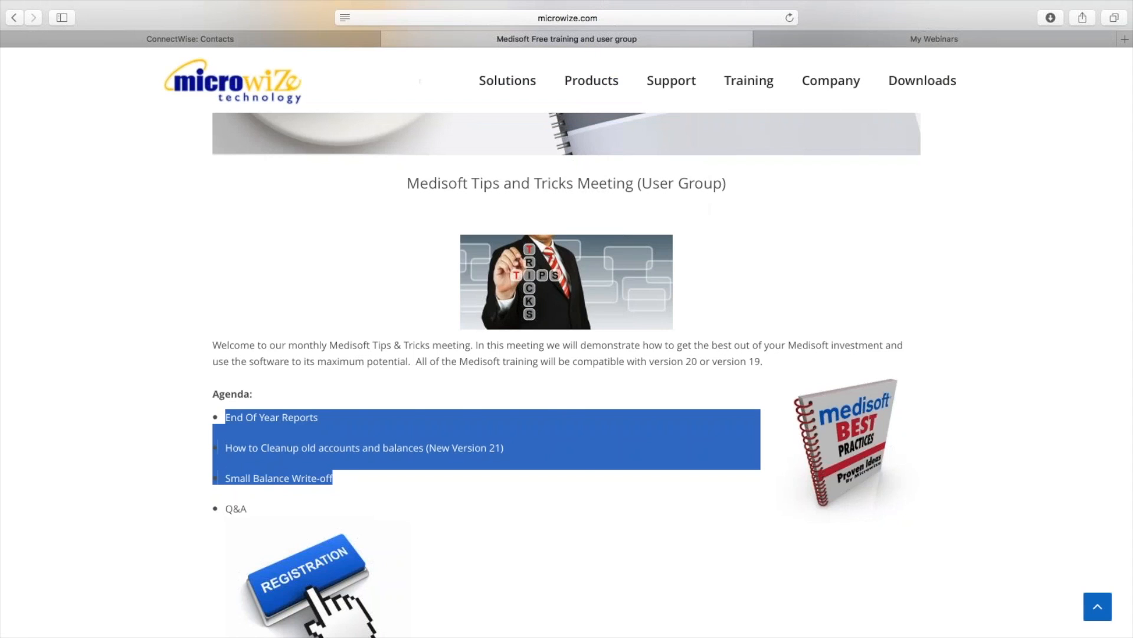
pyautogui.click(552, 176)
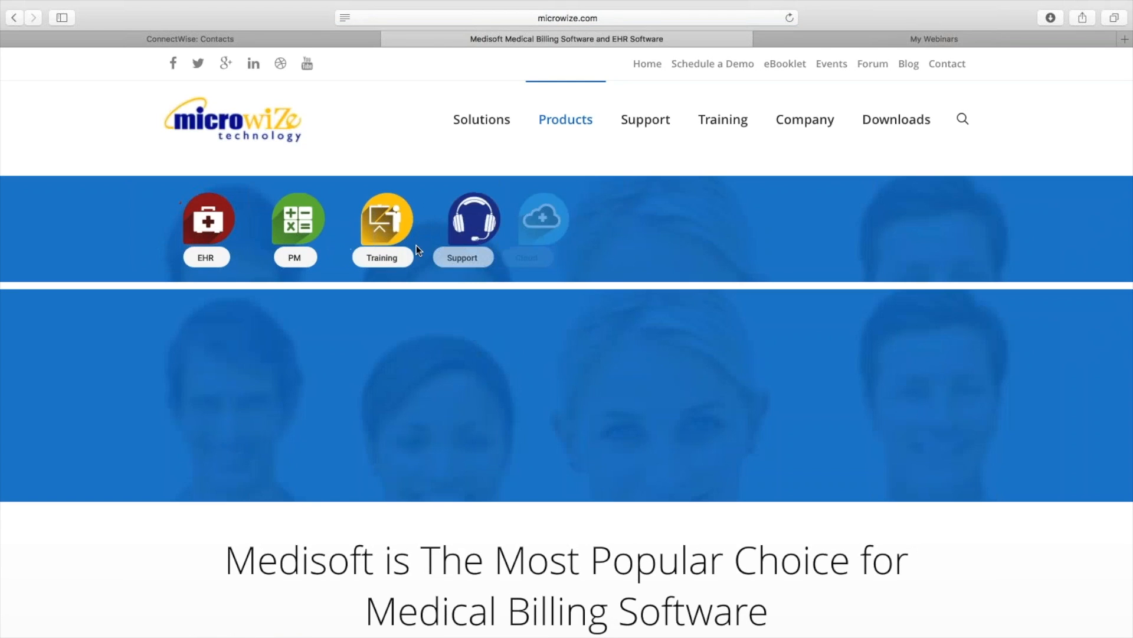
pyautogui.click(387, 260)
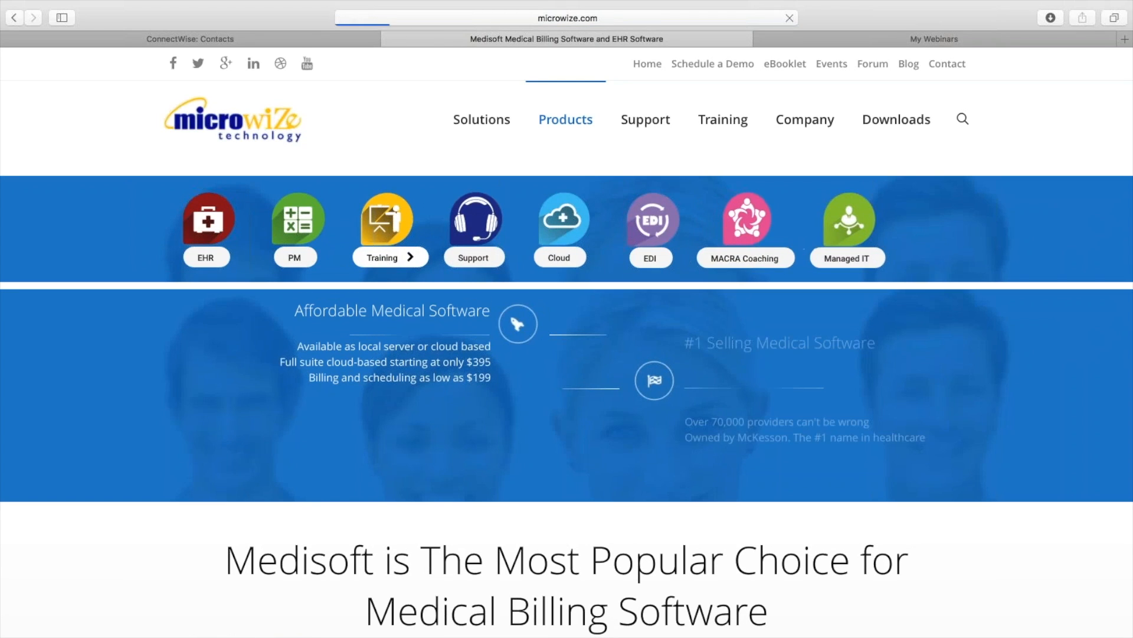
pyautogui.scroll(-8, 376, 325)
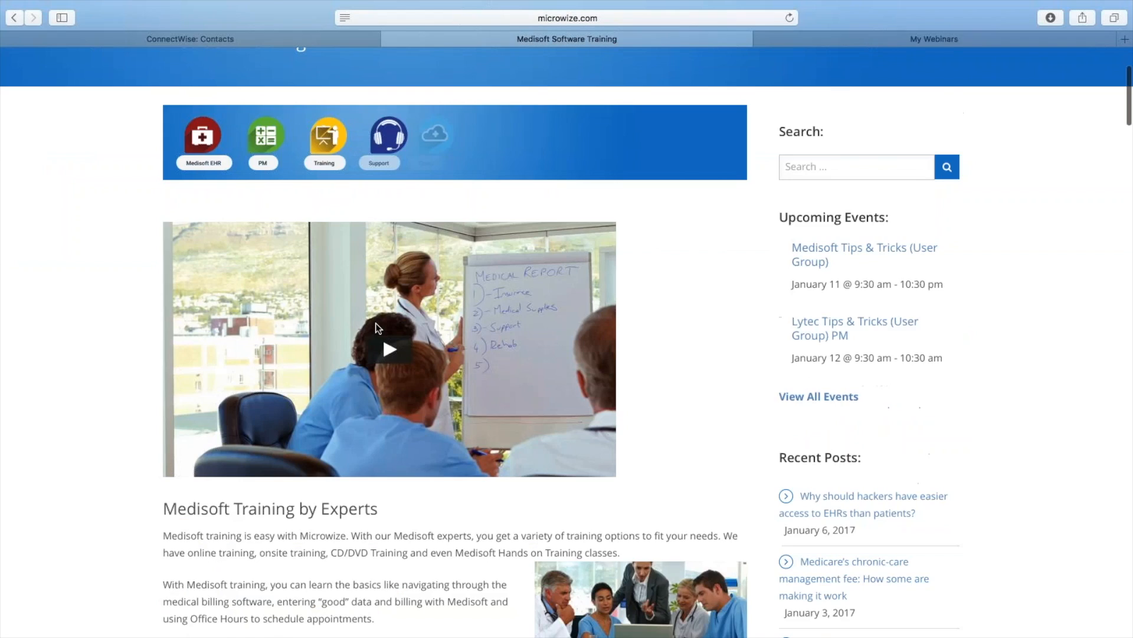
pyautogui.scroll(-20, 376, 323)
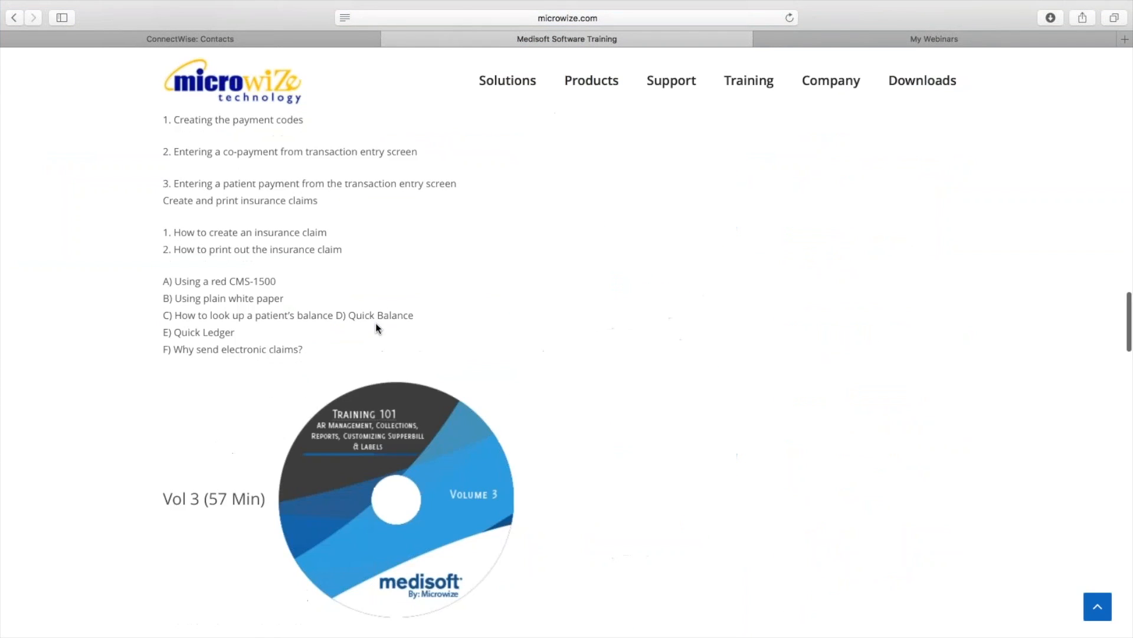
pyautogui.scroll(-20, 376, 323)
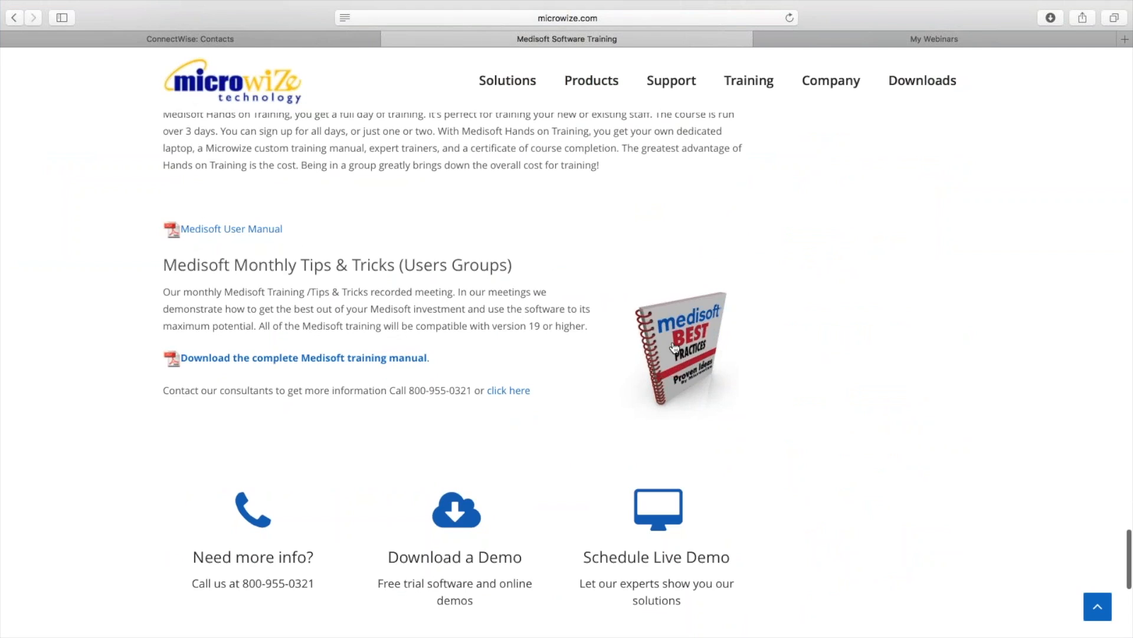
pyautogui.click(670, 347)
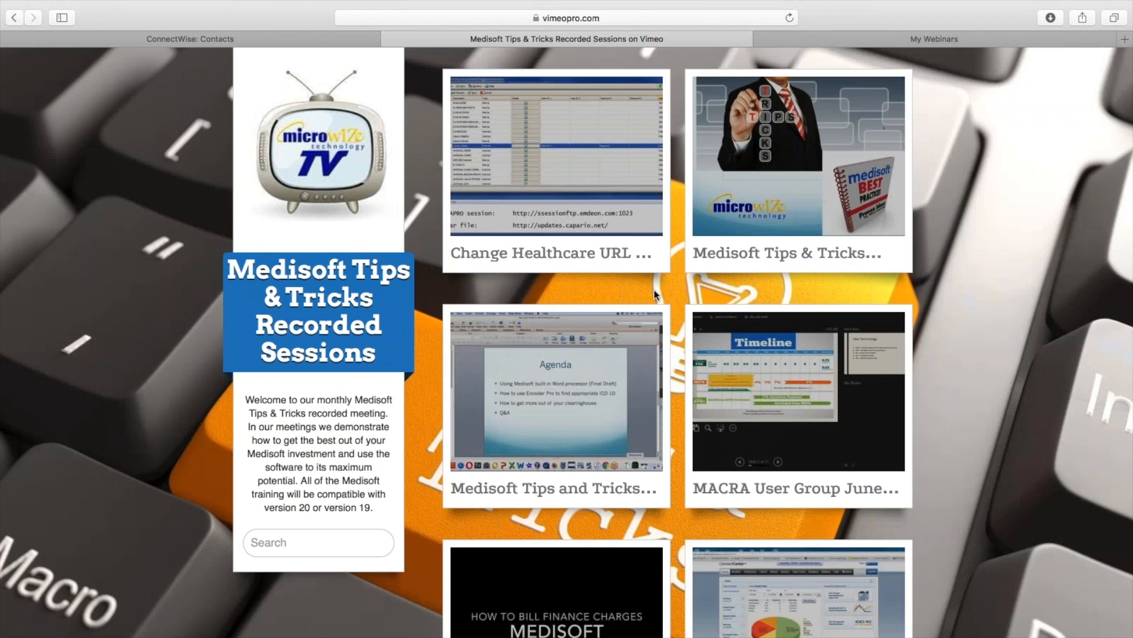
# Browse pages 2 and 3 of the recorded sessions gallery, then return to Medisoft.
pyautogui.scroll(-8, 654, 289)
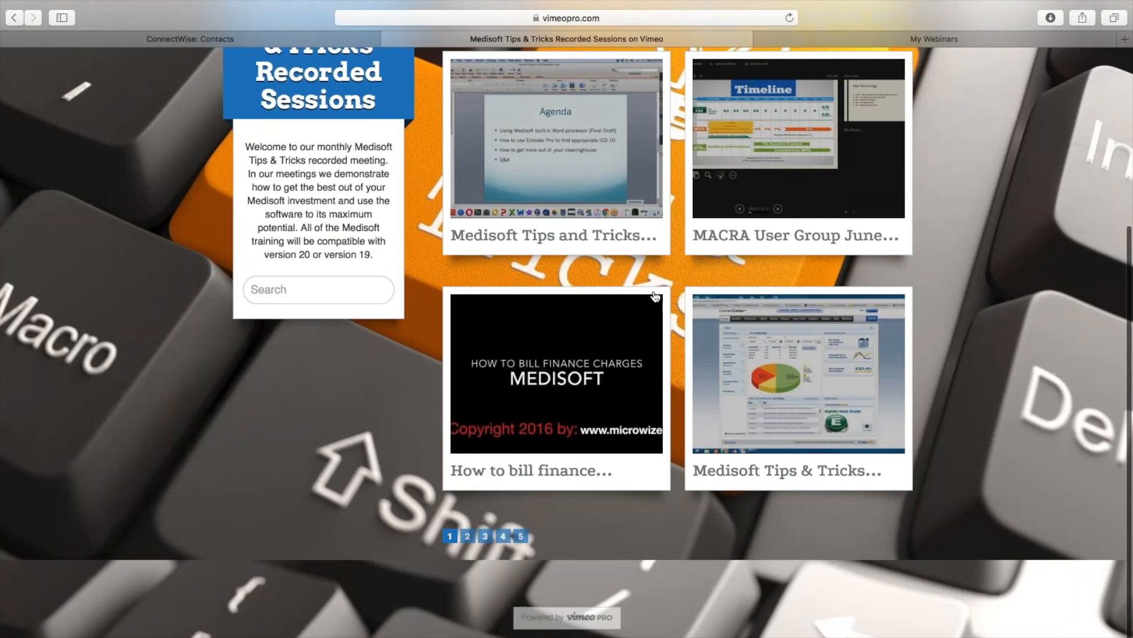
pyautogui.scroll(8, 654, 295)
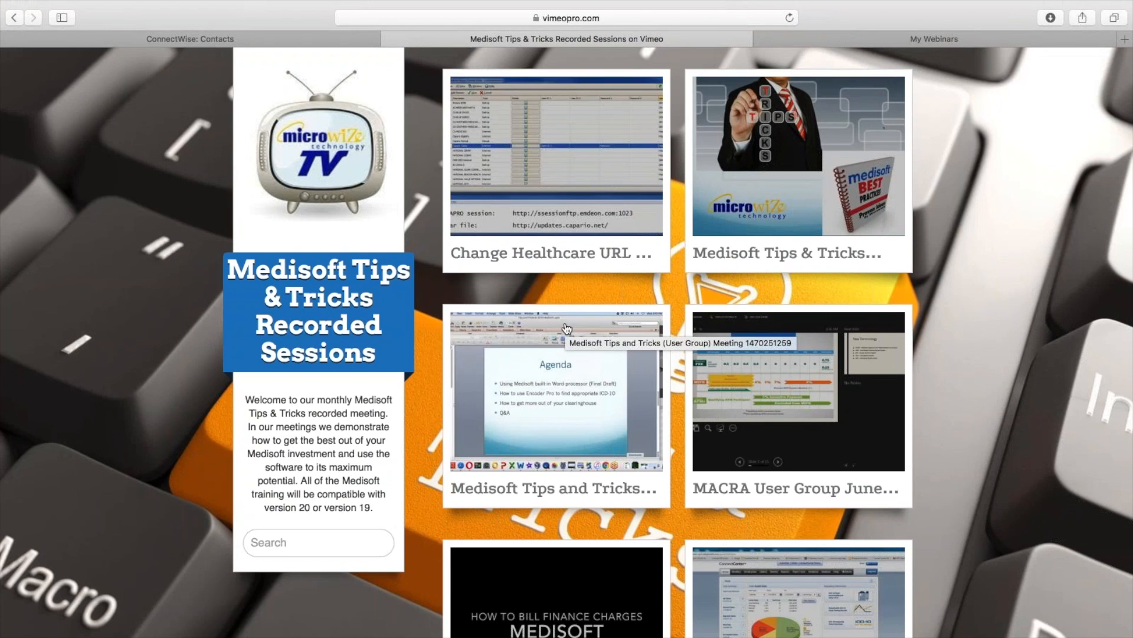
pyautogui.scroll(-5, 571, 256)
pyautogui.click(468, 536)
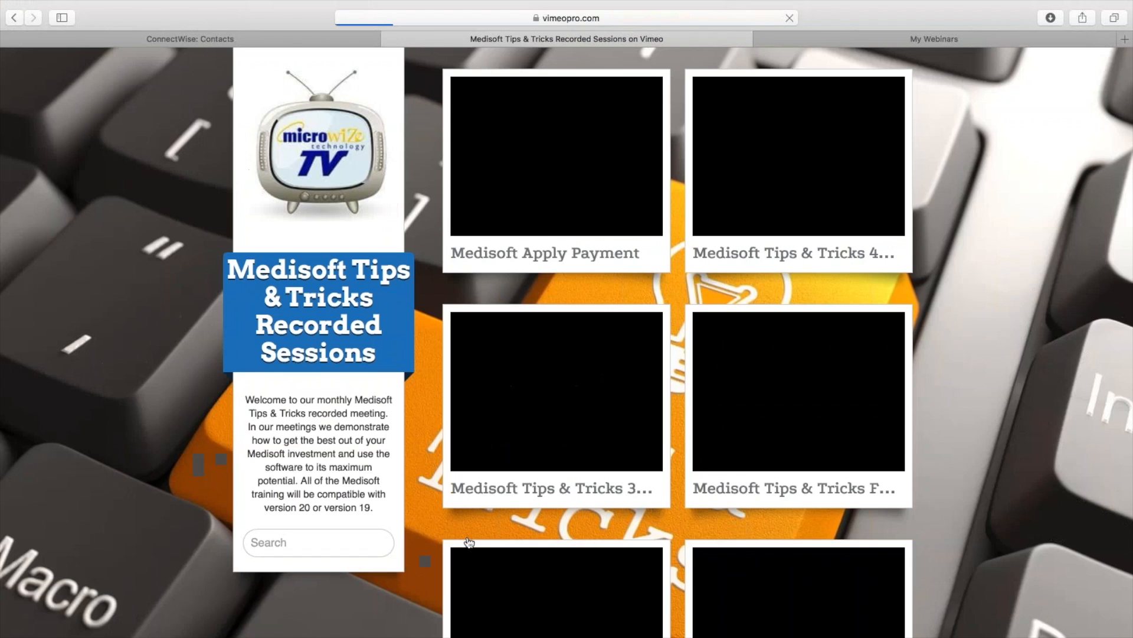
pyautogui.scroll(-5, 496, 550)
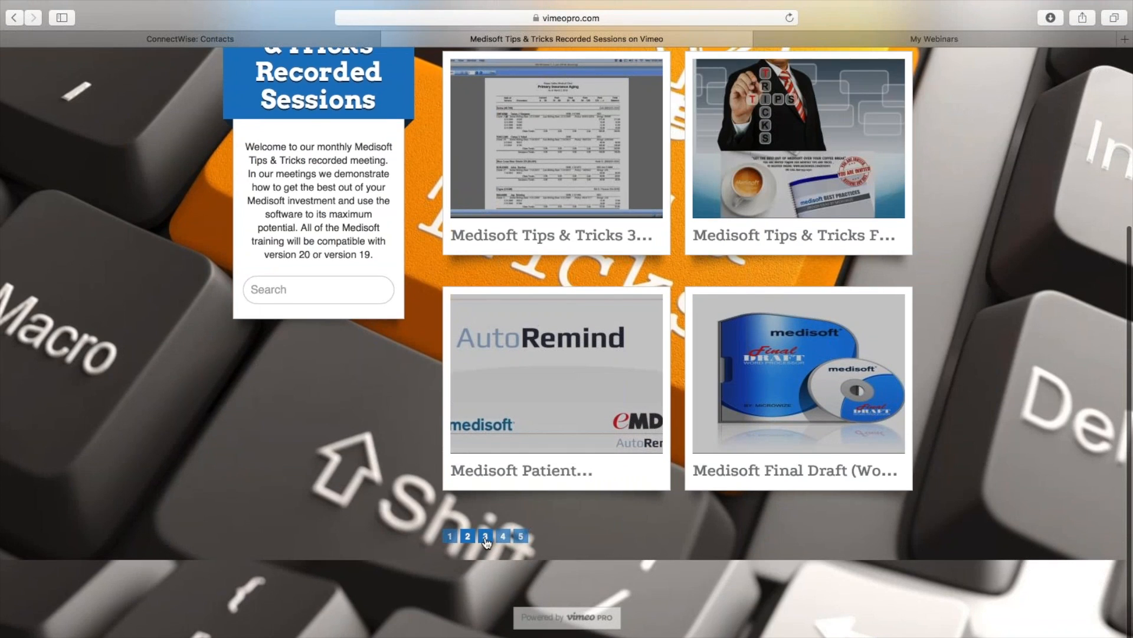
pyautogui.click(485, 536)
pyautogui.scroll(-5, 653, 375)
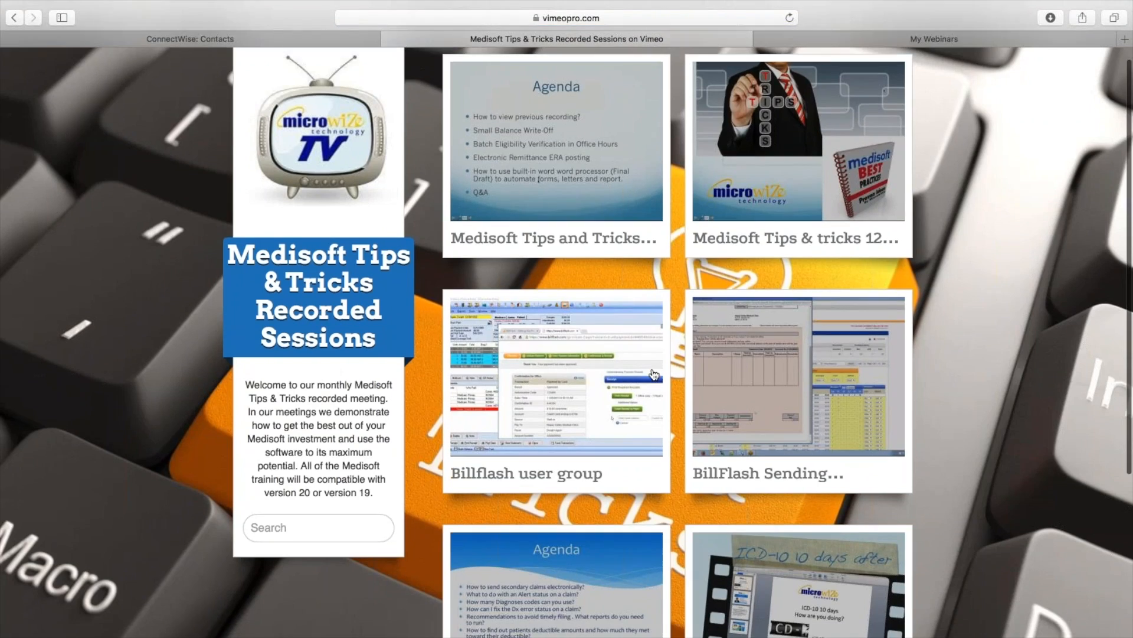
pyautogui.scroll(5, 653, 375)
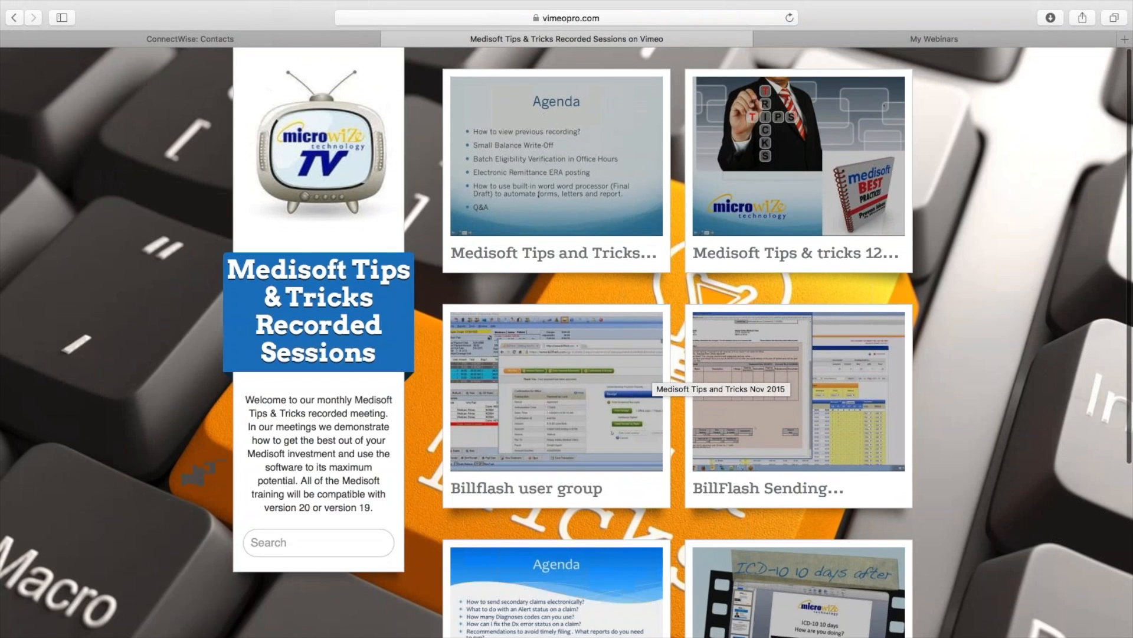
pyautogui.moveTo(682, 614)
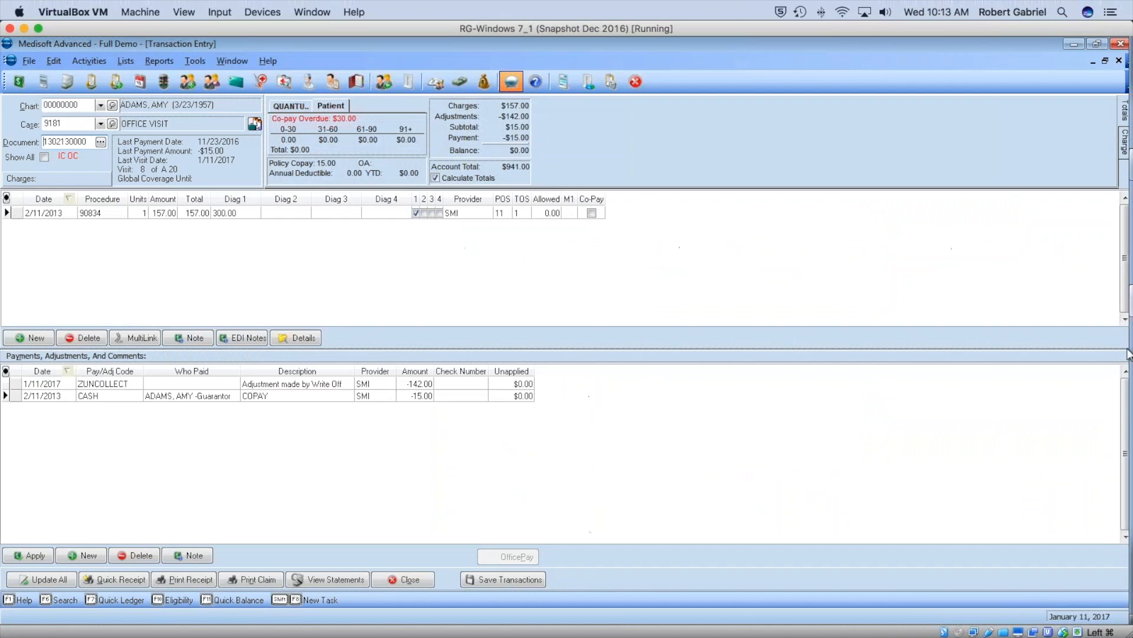
pyautogui.moveTo(1128, 355)
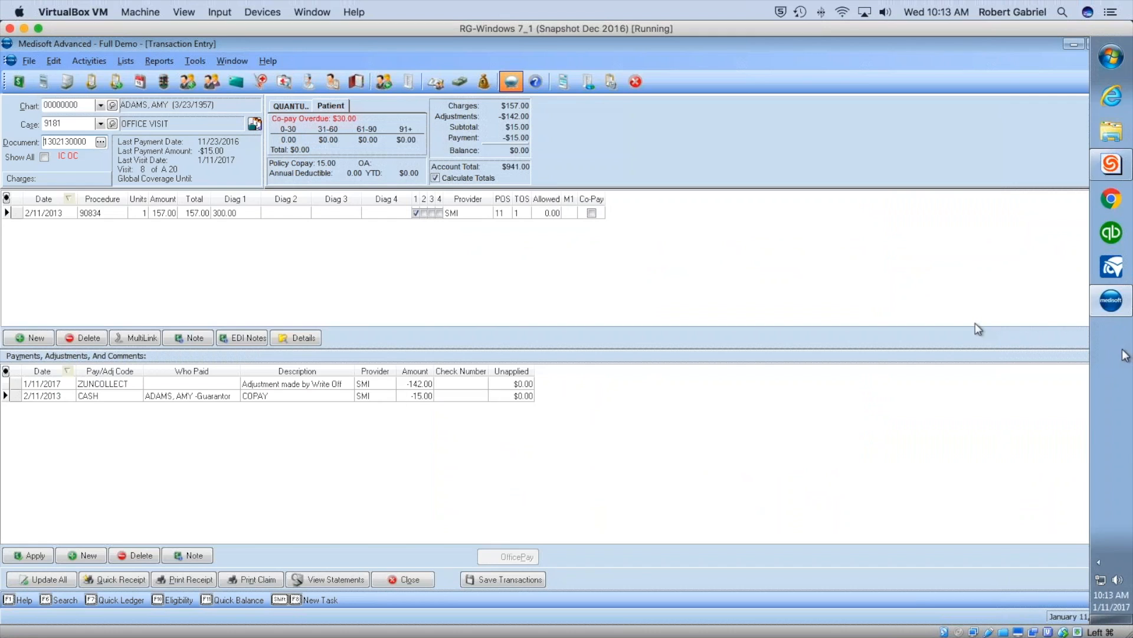